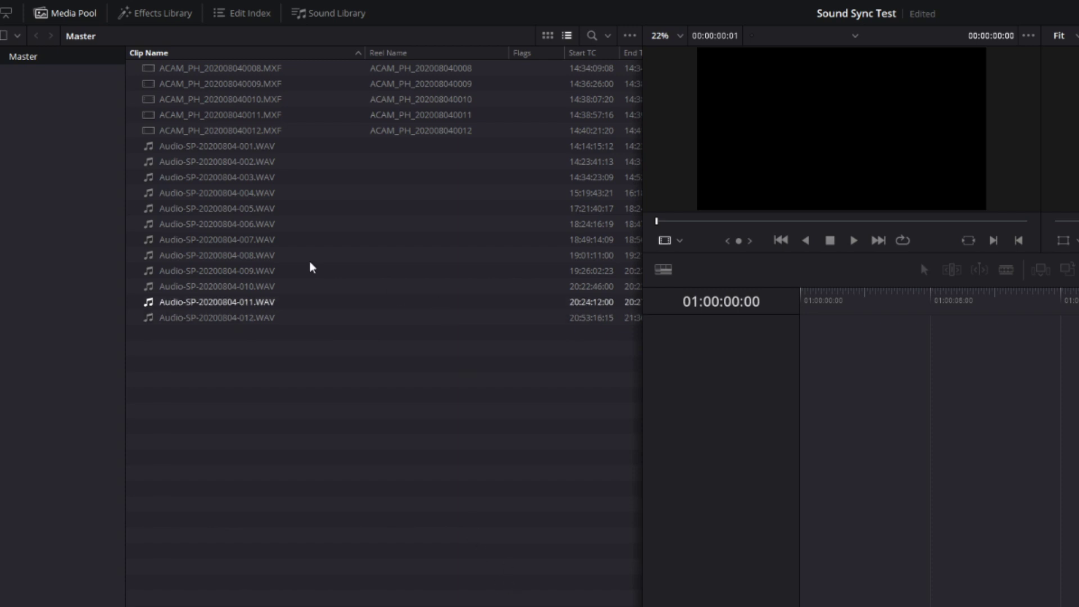
Examine the ACAM_PH video clips and Audio-SP sound files in the Master bin, comparing their start and end timecodes
{"action": "left_click", "coordinate": [145, 135]}
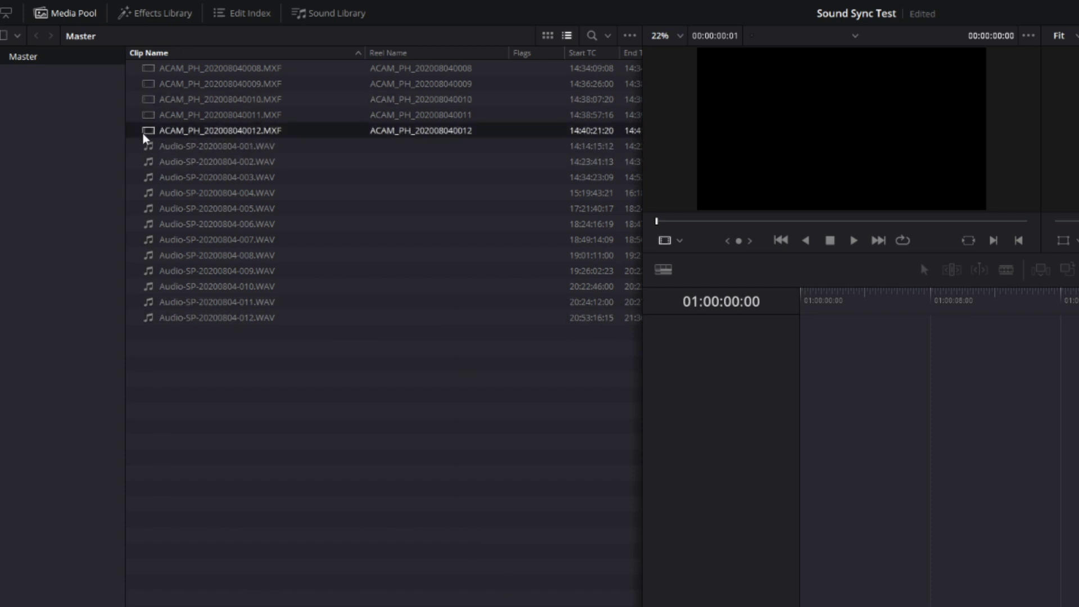
{"action": "left_click", "coordinate": [153, 71], "text": "shift"}
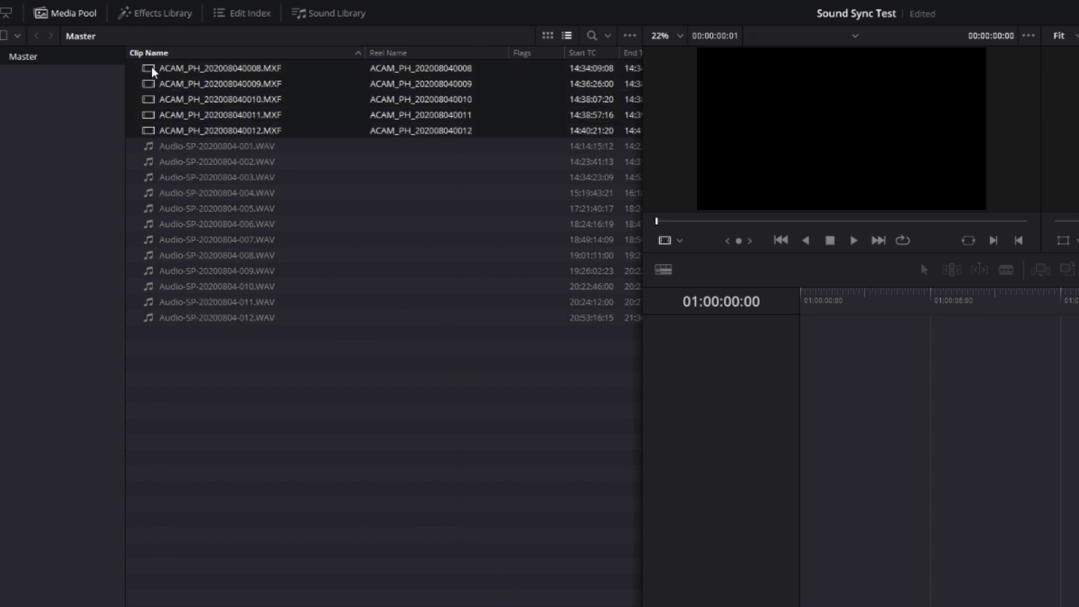
{"action": "left_click", "coordinate": [168, 149]}
{"action": "left_click", "coordinate": [180, 320], "text": "shift"}
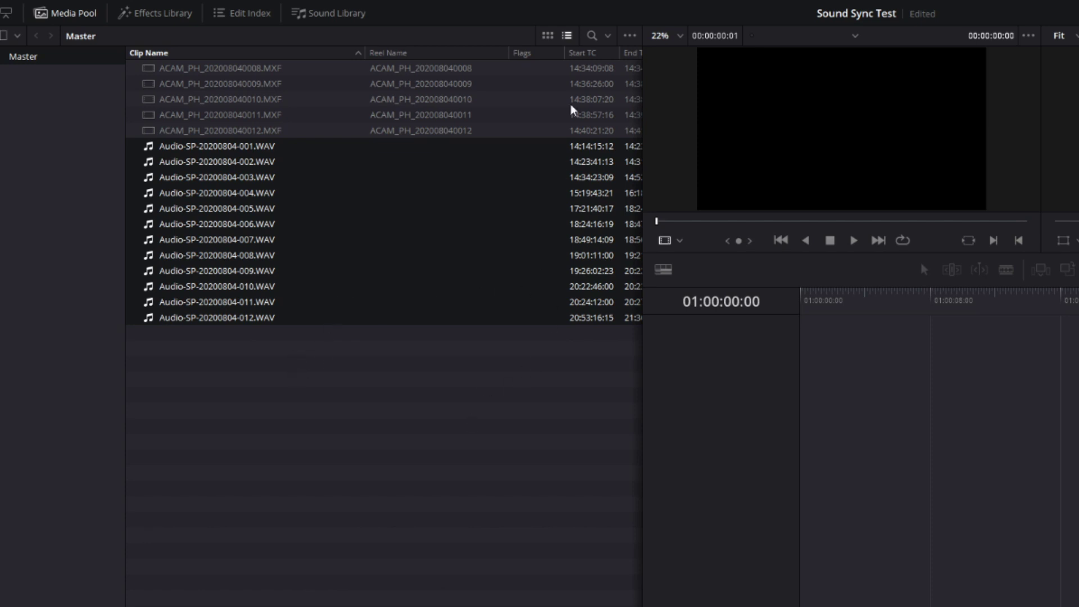
{"action": "left_click", "coordinate": [596, 161]}
{"action": "left_click", "coordinate": [596, 114]}
{"action": "left_click", "coordinate": [593, 84]}
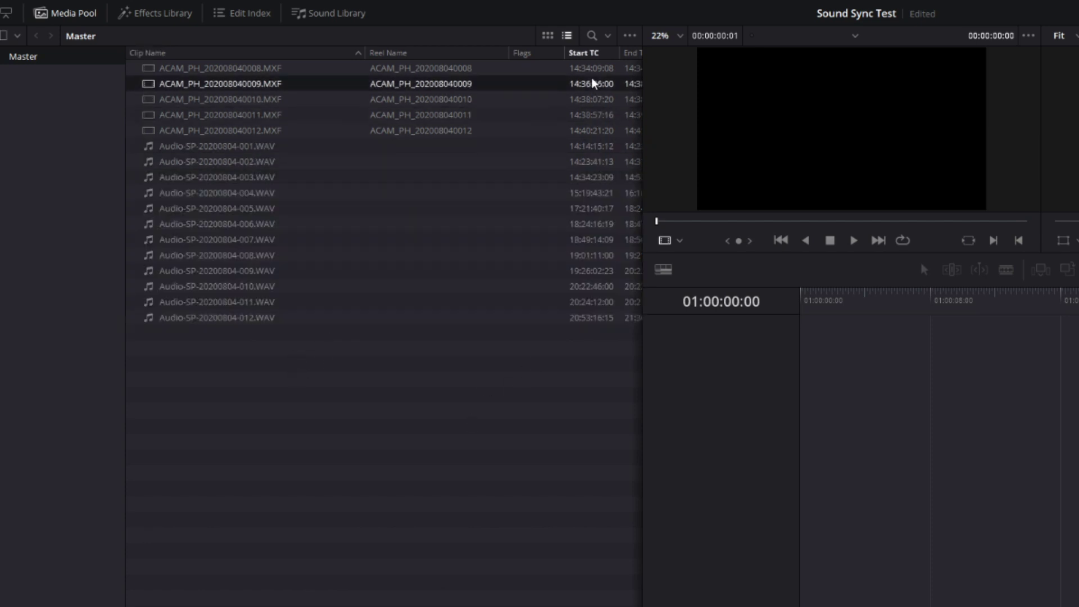
{"action": "left_click", "coordinate": [628, 193]}
{"action": "scroll", "coordinate": [632, 213], "scroll_direction": "right", "scroll_amount": 2}
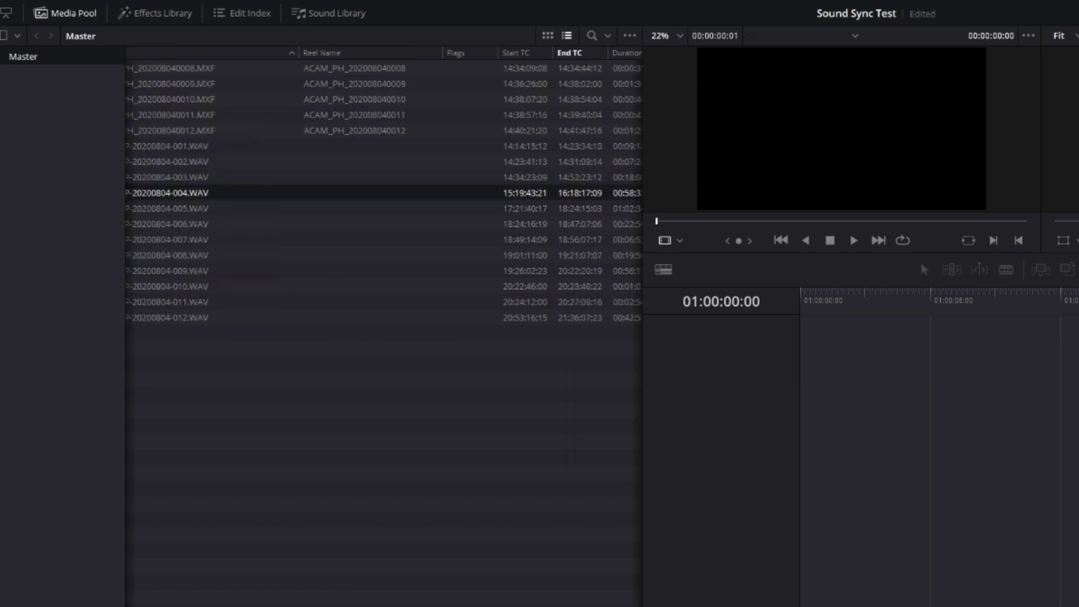
{"action": "scroll", "coordinate": [383, 185], "scroll_direction": "left", "scroll_amount": 2}
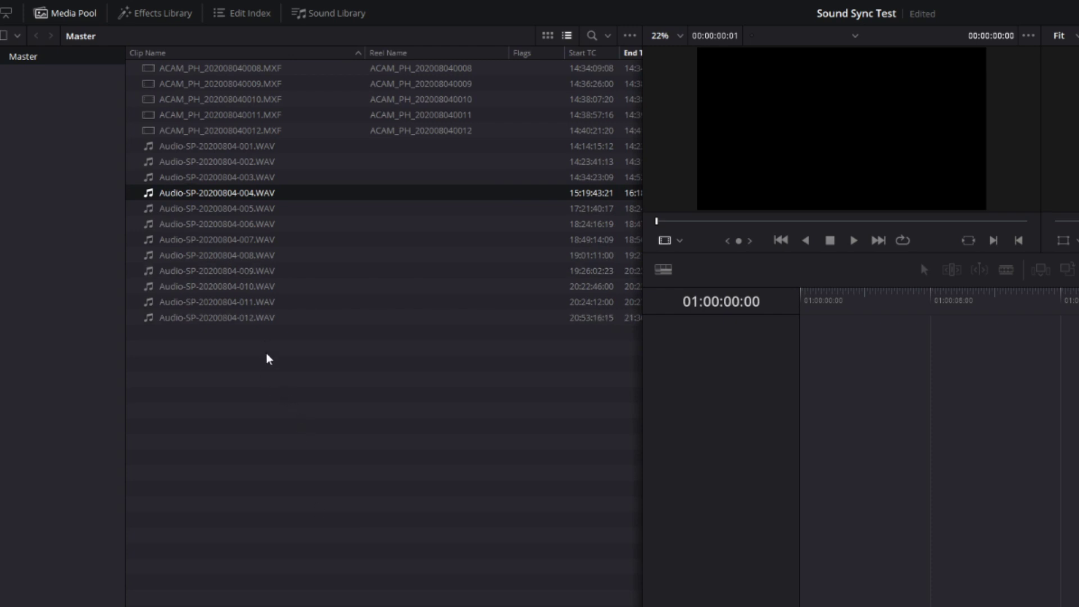
Auto-sync the audio of all video and WAV clips in the Master bin based on timecode
{"action": "left_click_drag", "start_coordinate": [264, 360], "coordinate": [160, 75]}
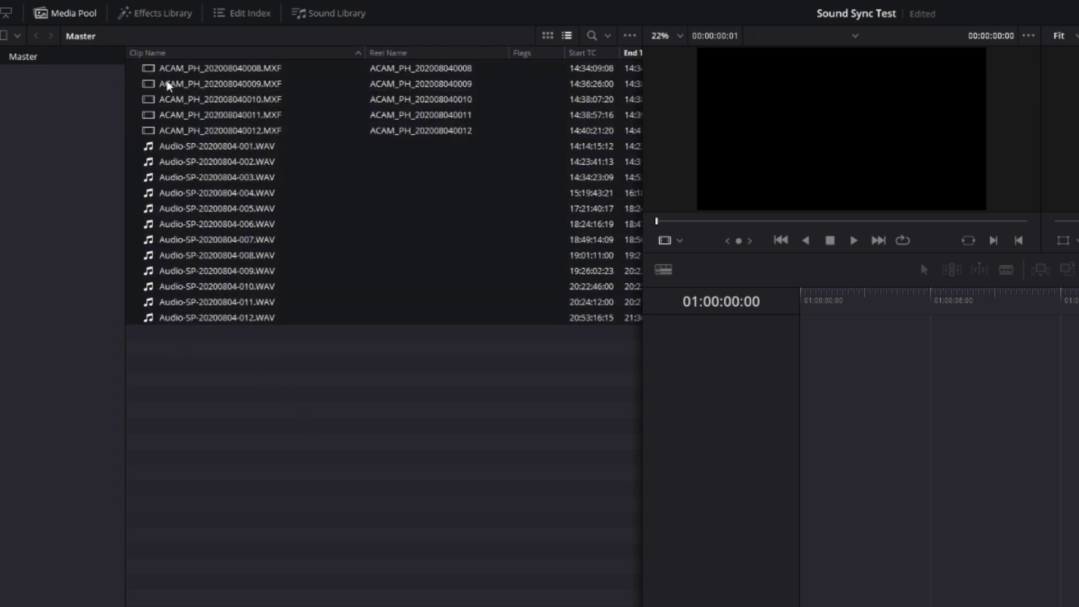
{"action": "right_click", "coordinate": [167, 85]}
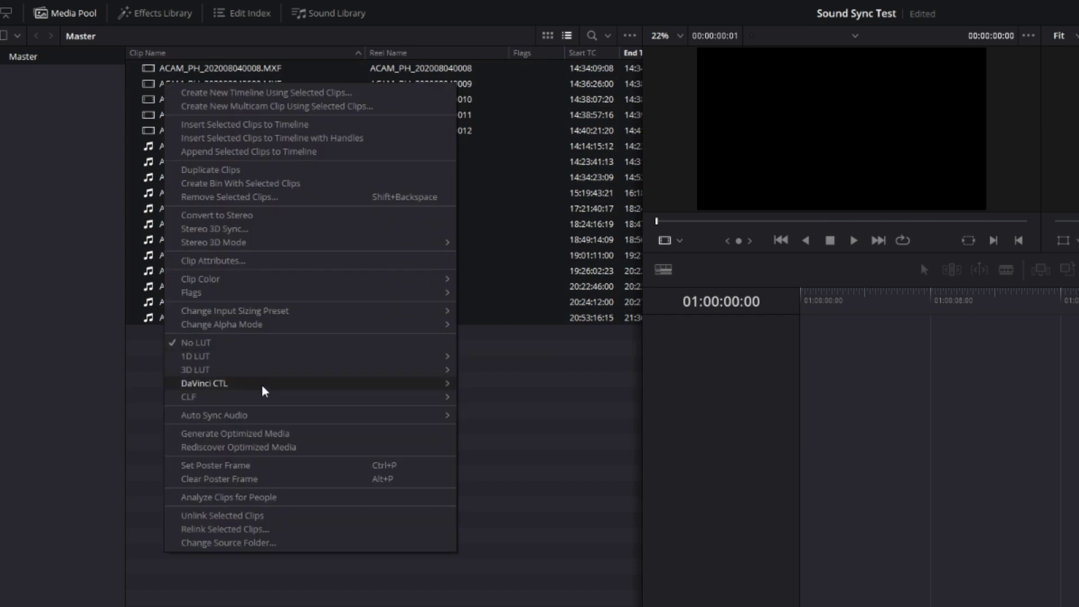
{"action": "mouse_move", "coordinate": [264, 419]}
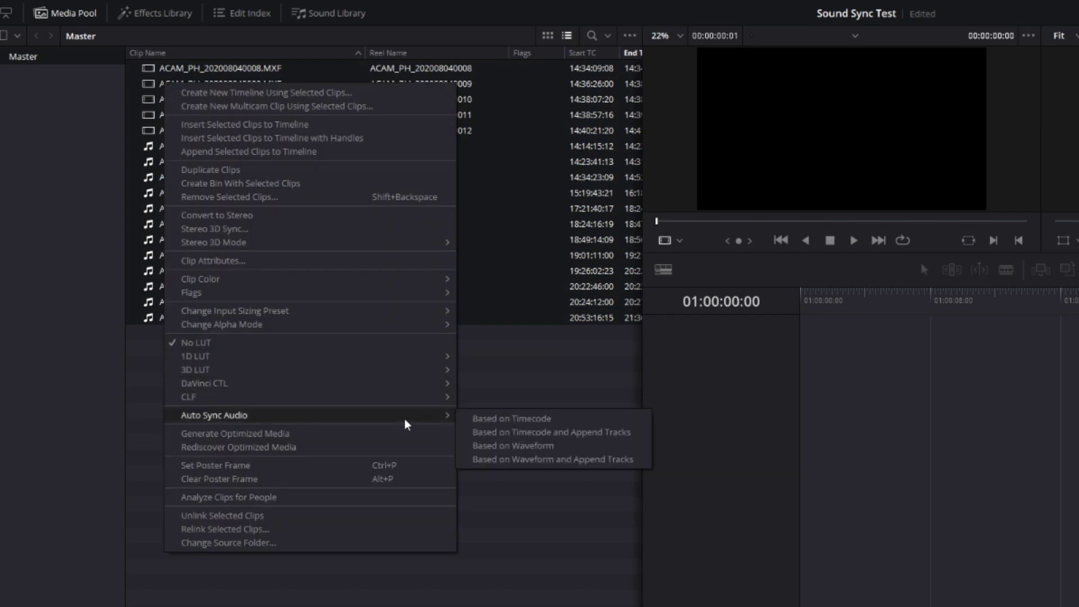
{"action": "left_click", "coordinate": [503, 420]}
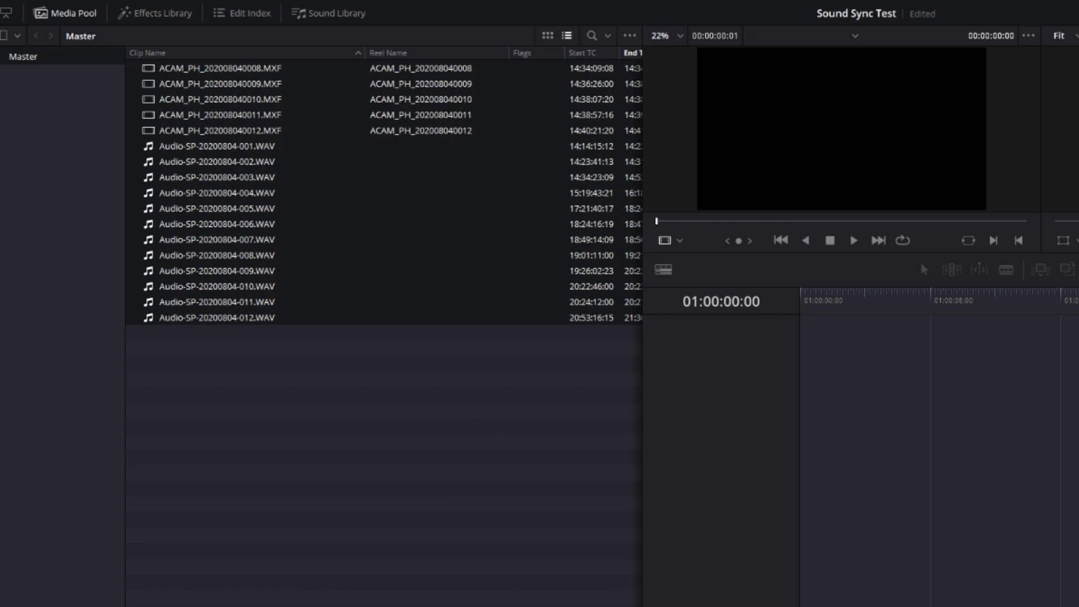
Review the Synced Audio and audio channel details of the ACAM_PH video clips in the Master bin
{"action": "scroll", "coordinate": [383, 185], "scroll_direction": "right", "scroll_amount": 5}
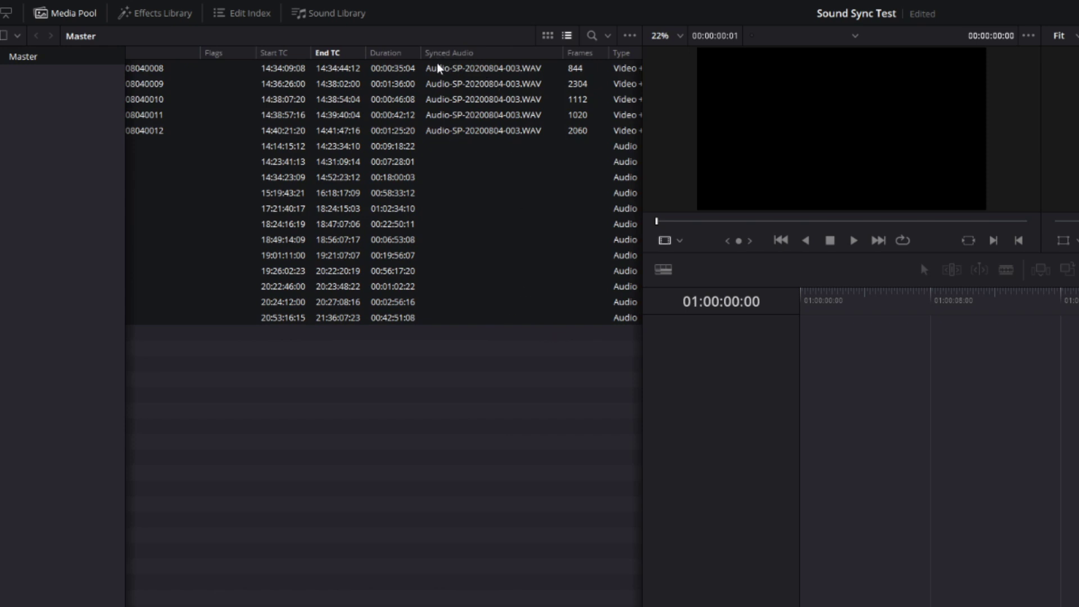
{"action": "left_click", "coordinate": [465, 53]}
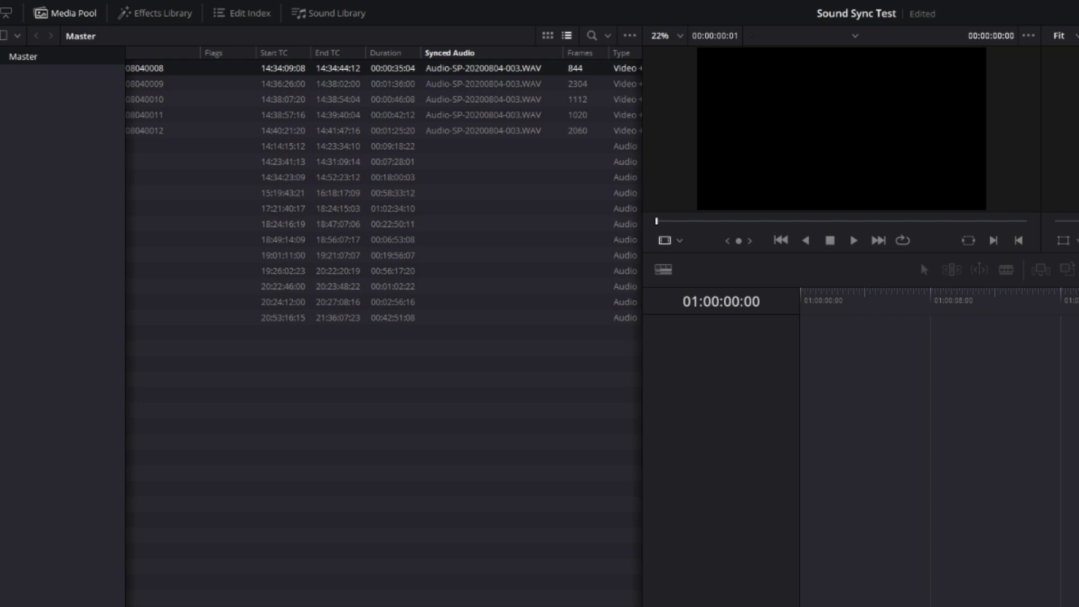
{"action": "scroll", "coordinate": [384, 191], "scroll_direction": "left", "scroll_amount": 5}
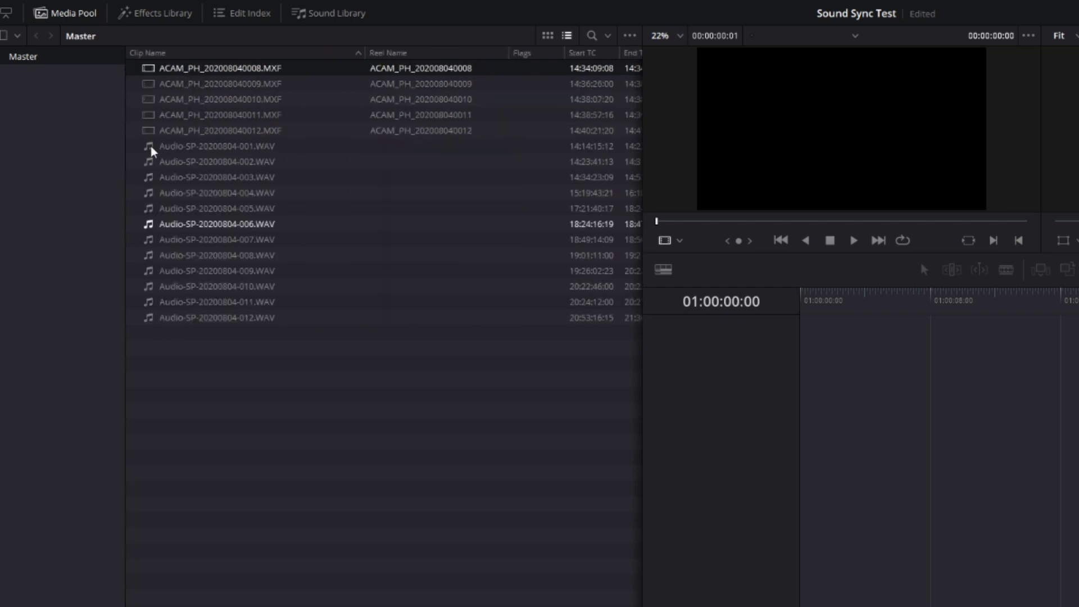
{"action": "double_click", "coordinate": [212, 70]}
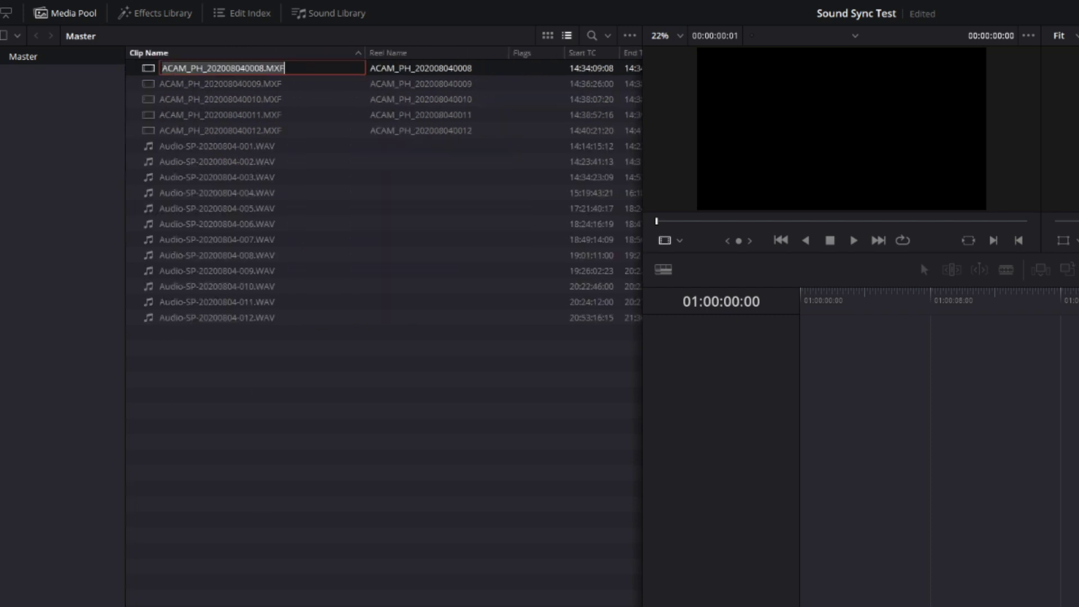
{"action": "scroll", "coordinate": [166, 193], "scroll_direction": "right", "scroll_amount": 5}
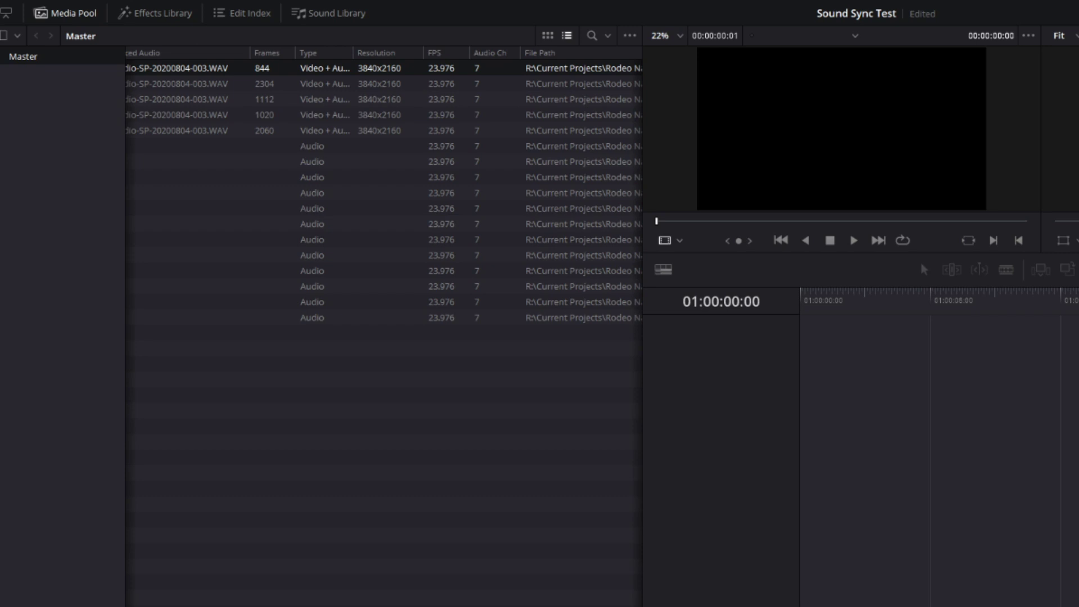
{"action": "scroll", "coordinate": [383, 184], "scroll_direction": "left", "scroll_amount": 5}
Create a timeline named "sync to avid" from the five ACAM_PH MXF clips
{"action": "right_click", "coordinate": [145, 130]}
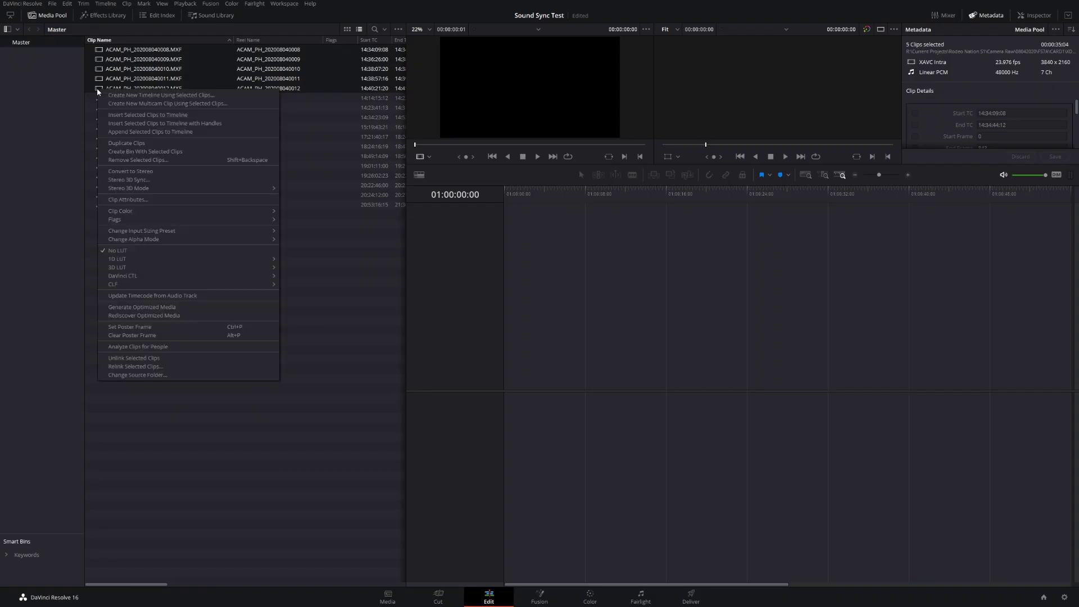
{"action": "left_click", "coordinate": [129, 96]}
{"action": "type", "text": "sync to avid"}
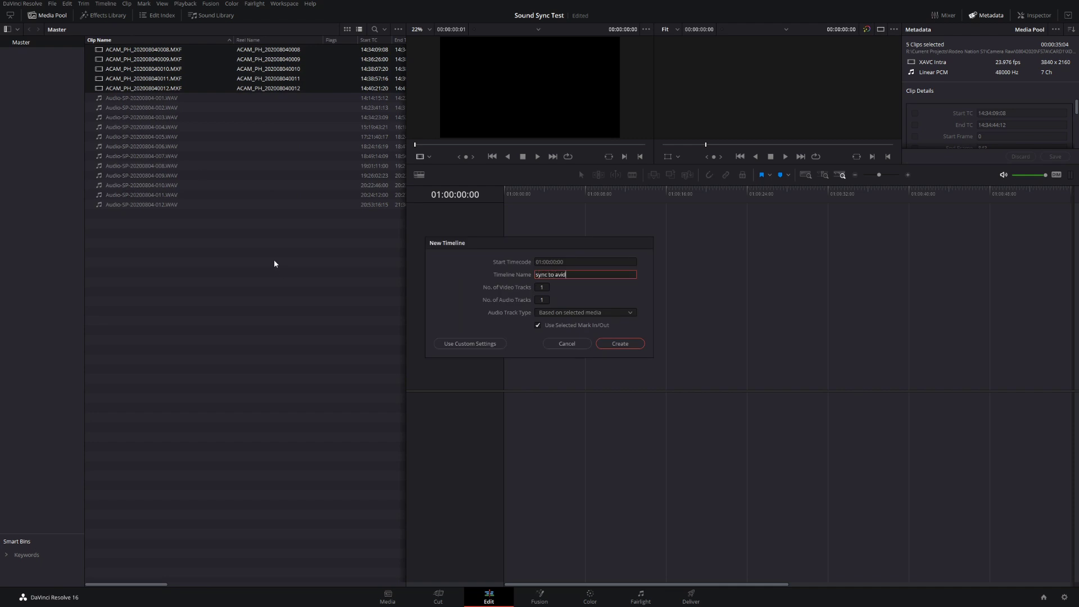
{"action": "key", "text": "Return"}
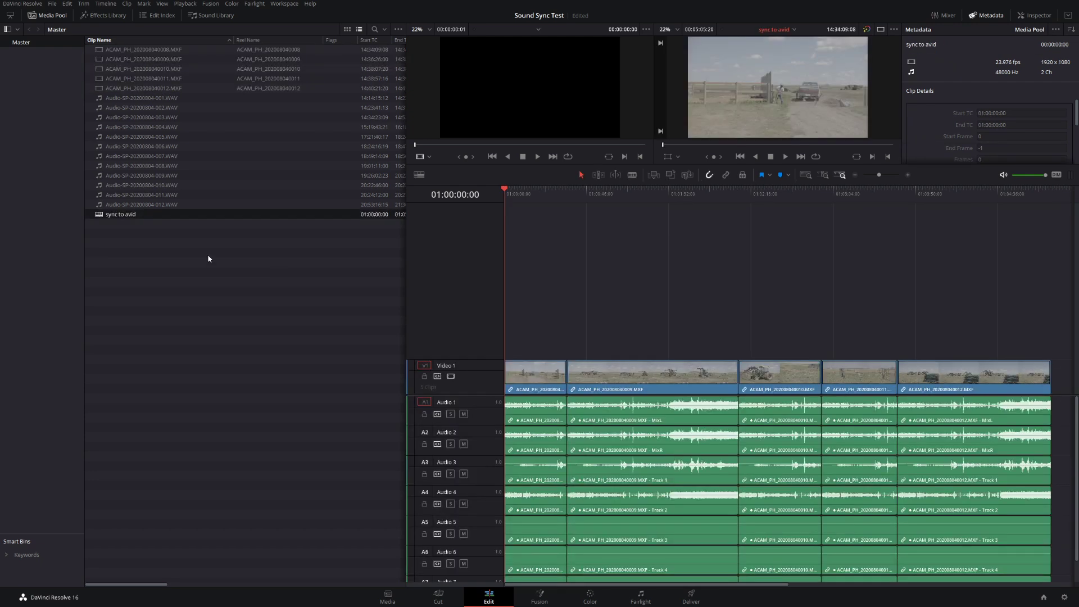
{"action": "left_click", "coordinate": [690, 200]}
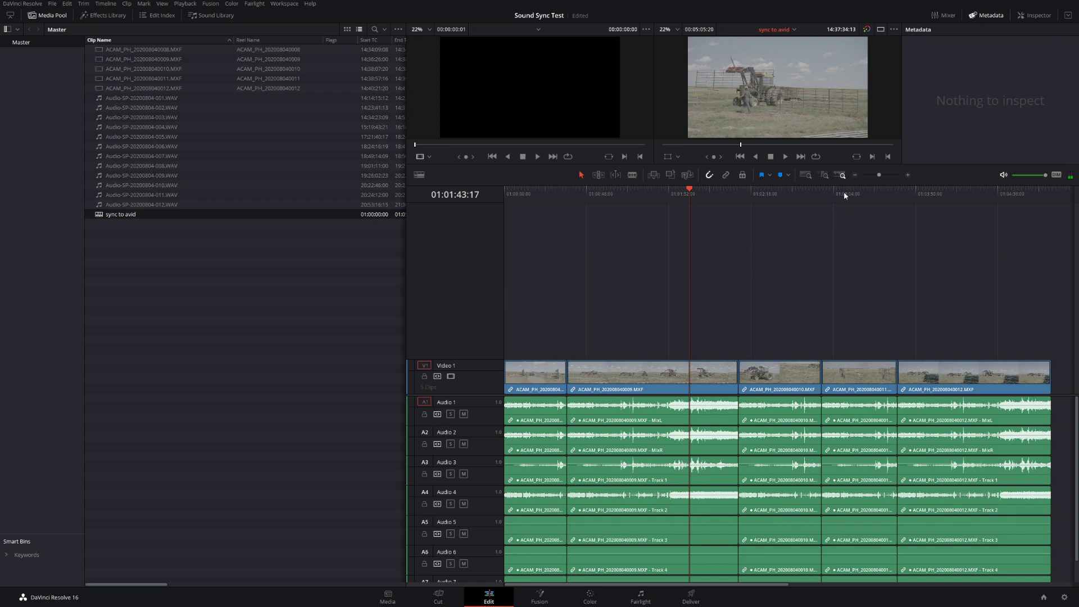
{"action": "left_click_drag", "start_coordinate": [882, 174], "coordinate": [875, 179]}
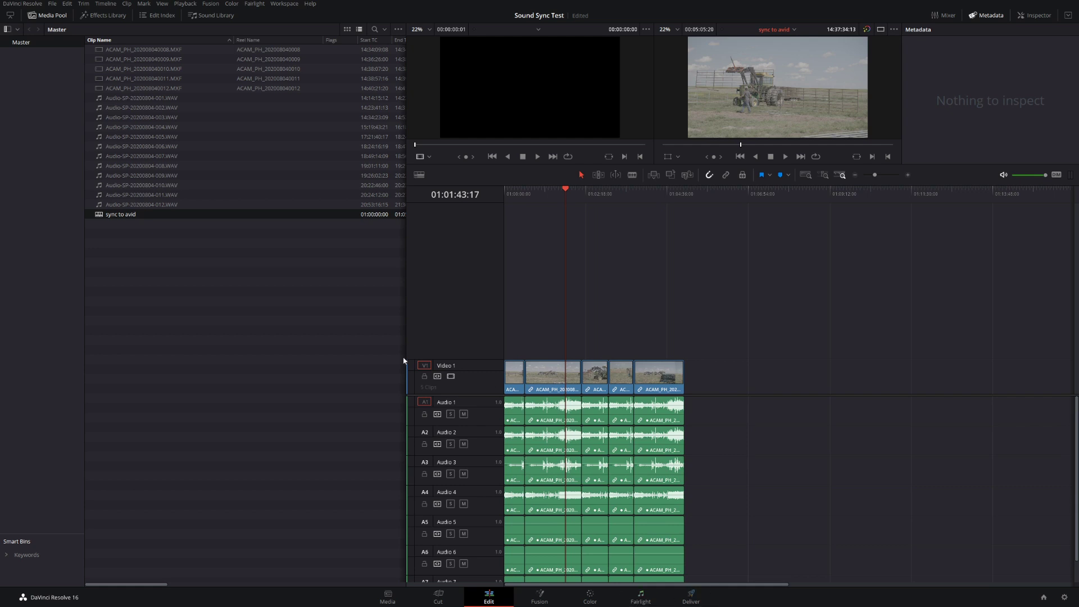
Export an ALE of the "sync to avid" timeline as "sync to avid.ale" into the "proxies for sound test" folder
{"action": "left_click", "coordinate": [102, 214]}
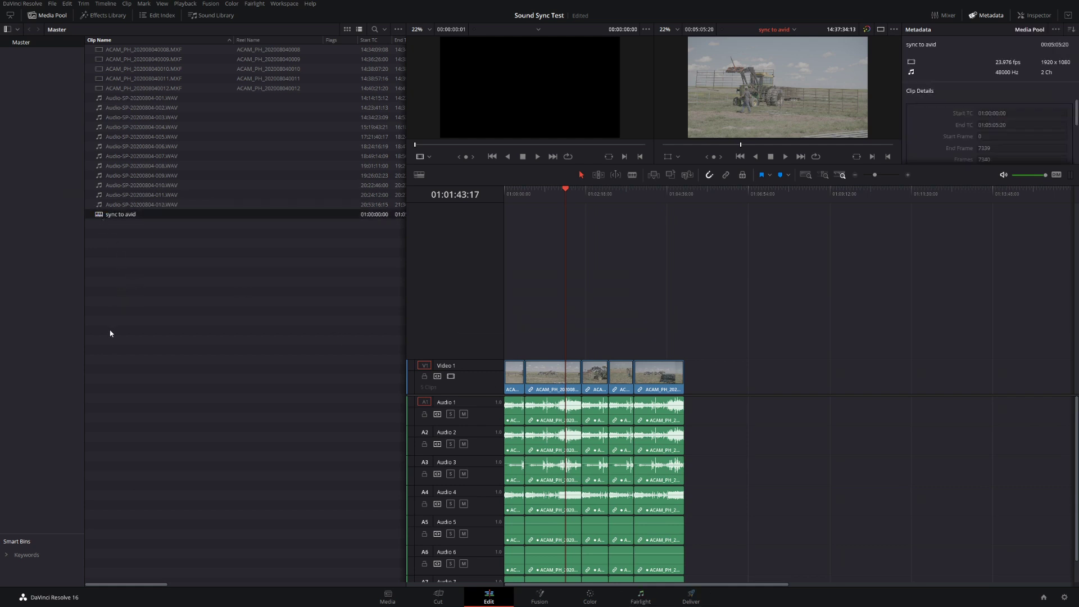
{"action": "right_click", "coordinate": [97, 214]}
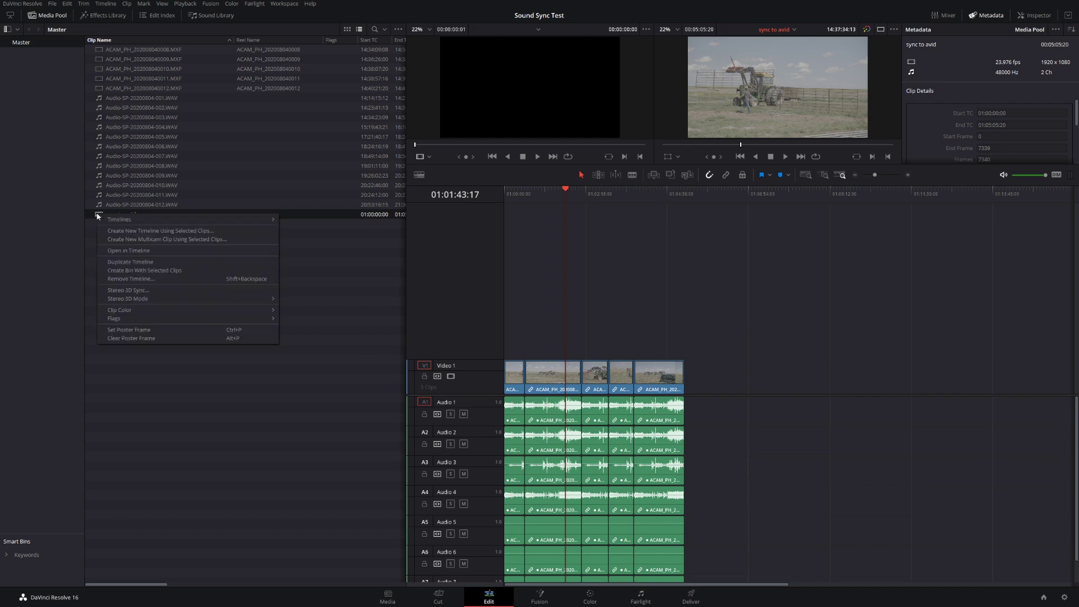
{"action": "mouse_move", "coordinate": [129, 219]}
{"action": "mouse_move", "coordinate": [315, 249]}
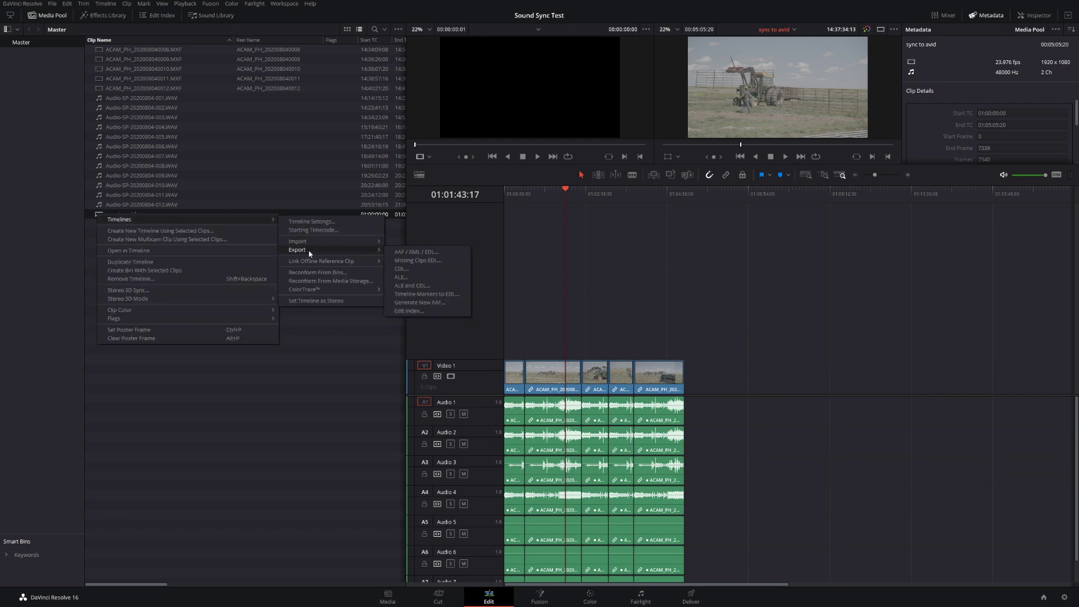
{"action": "left_click", "coordinate": [411, 276]}
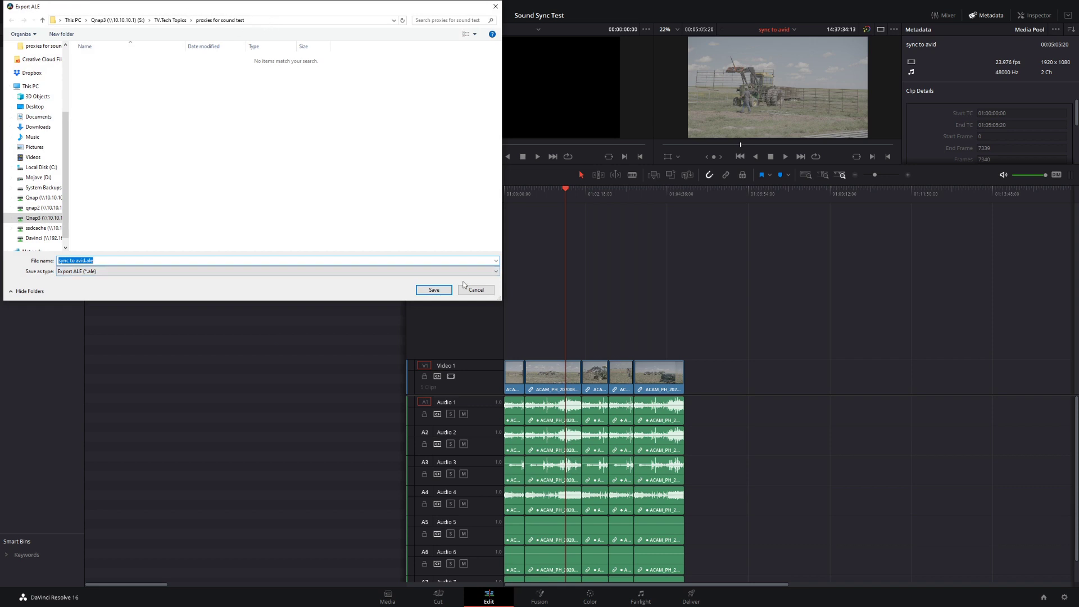
{"action": "left_click", "coordinate": [425, 290]}
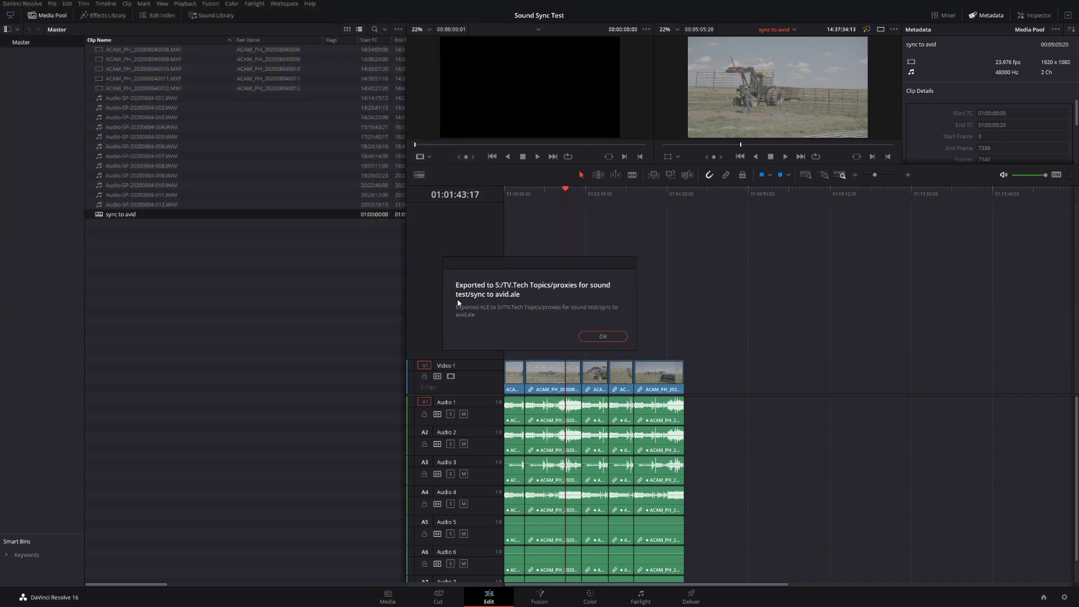
{"action": "left_click", "coordinate": [618, 339]}
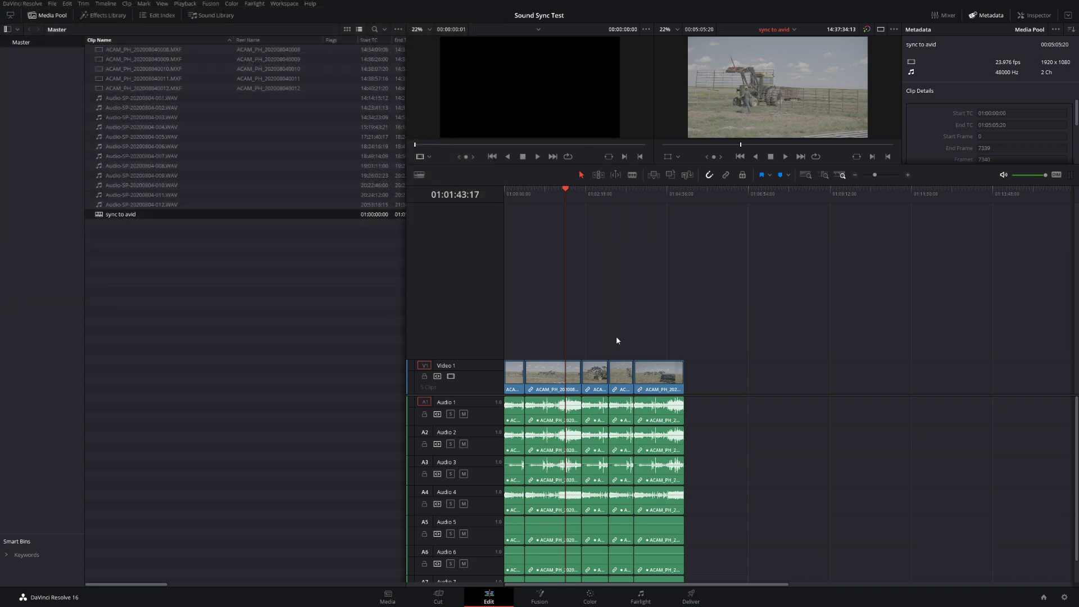
Set the timeline's render range on the Deliver page, marking in at clip 01 and out at clip 05
{"action": "left_click", "coordinate": [701, 596]}
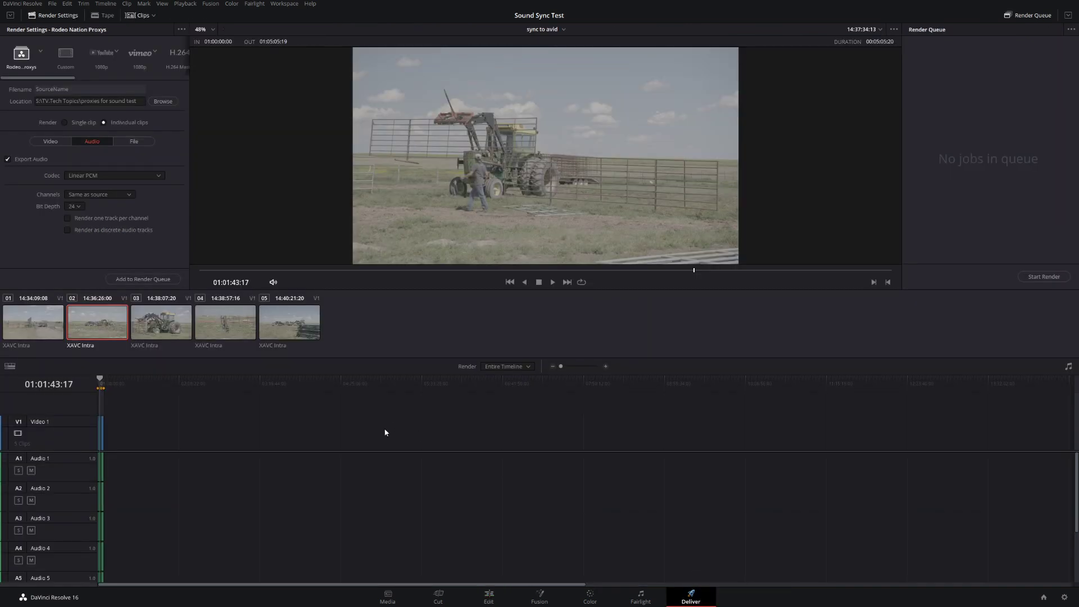
{"action": "left_click", "coordinate": [41, 316]}
{"action": "right_click", "coordinate": [40, 315]}
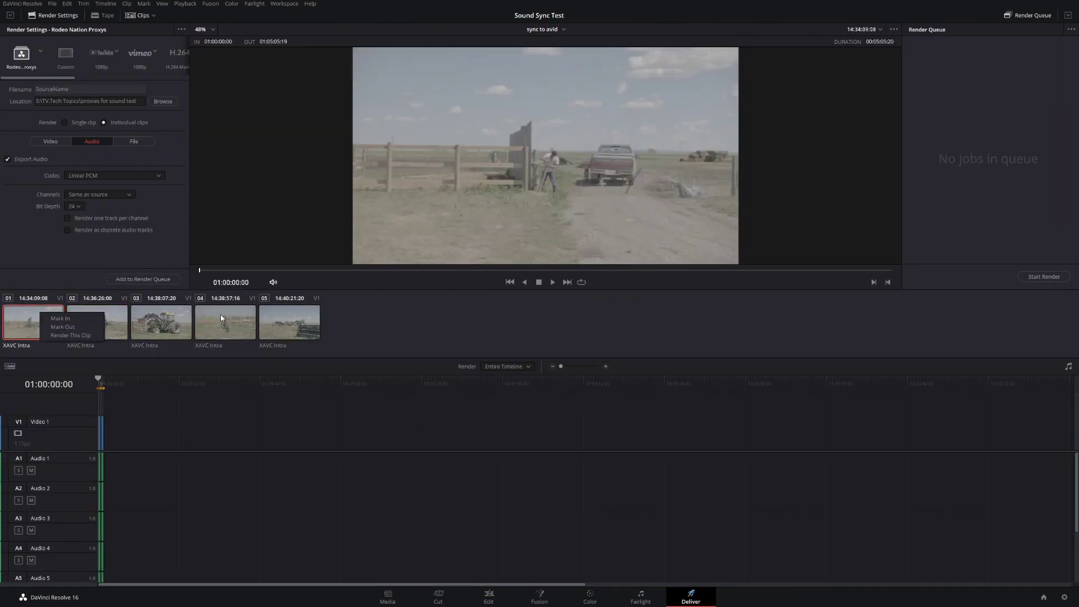
{"action": "left_click", "coordinate": [60, 319]}
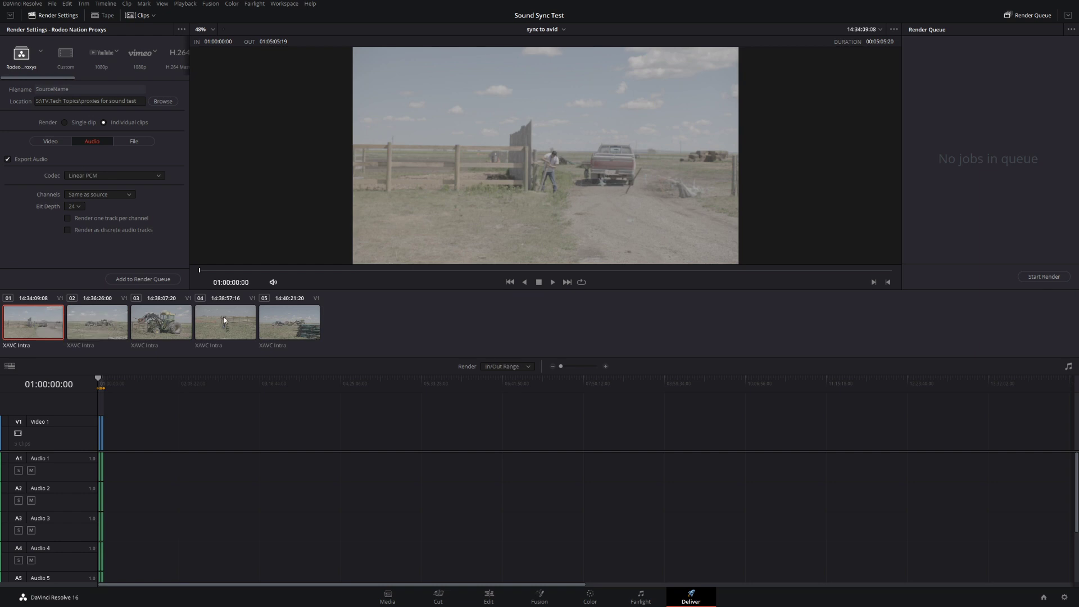
{"action": "left_click", "coordinate": [270, 317]}
{"action": "right_click", "coordinate": [270, 317]}
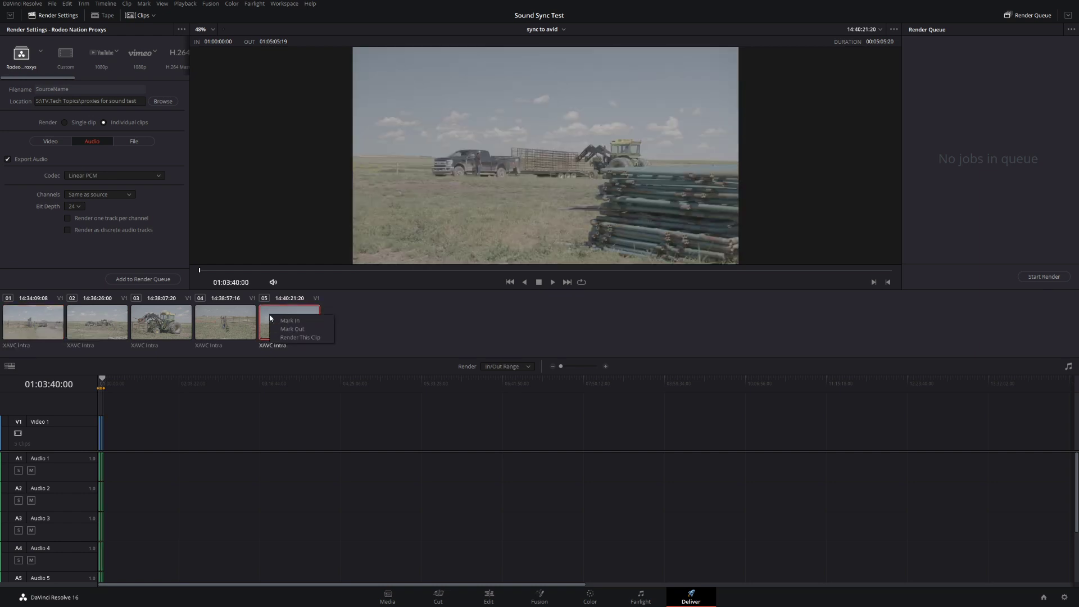
{"action": "left_click", "coordinate": [300, 332]}
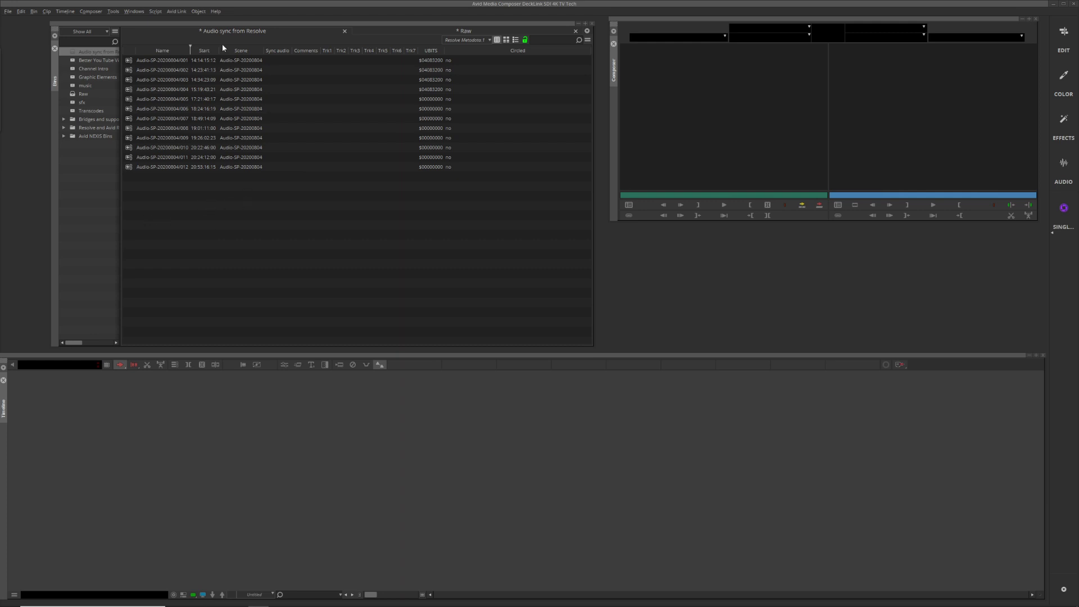
Switch to Avid Media Composer and look over the Audio-SP clips in the "Audio sync from Resolve" bin
{"action": "left_click_drag", "start_coordinate": [248, 187], "coordinate": [181, 54]}
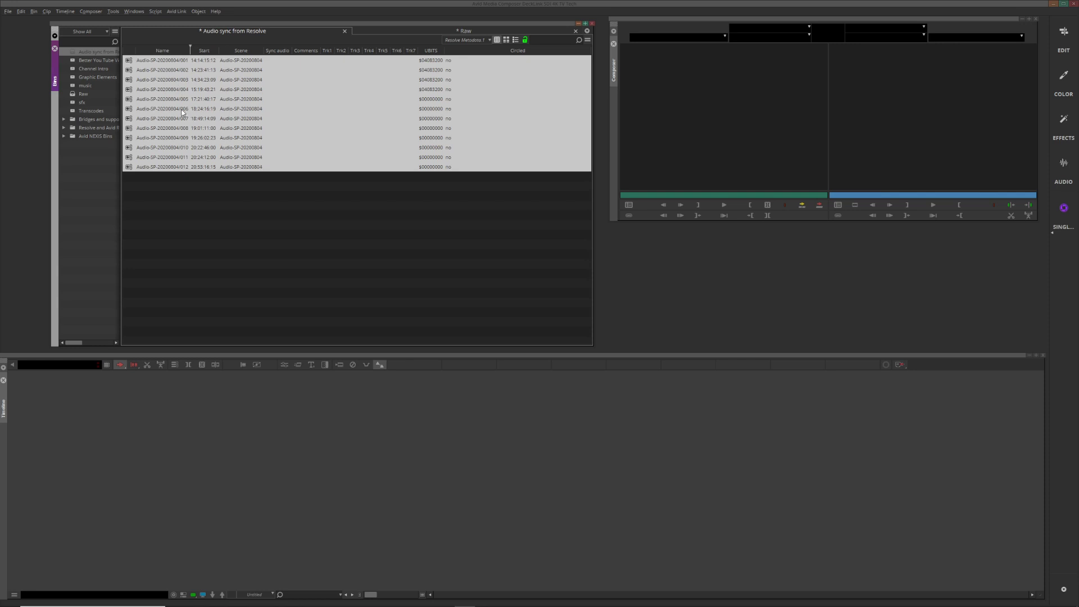
{"action": "left_click_drag", "start_coordinate": [219, 184], "coordinate": [173, 56]}
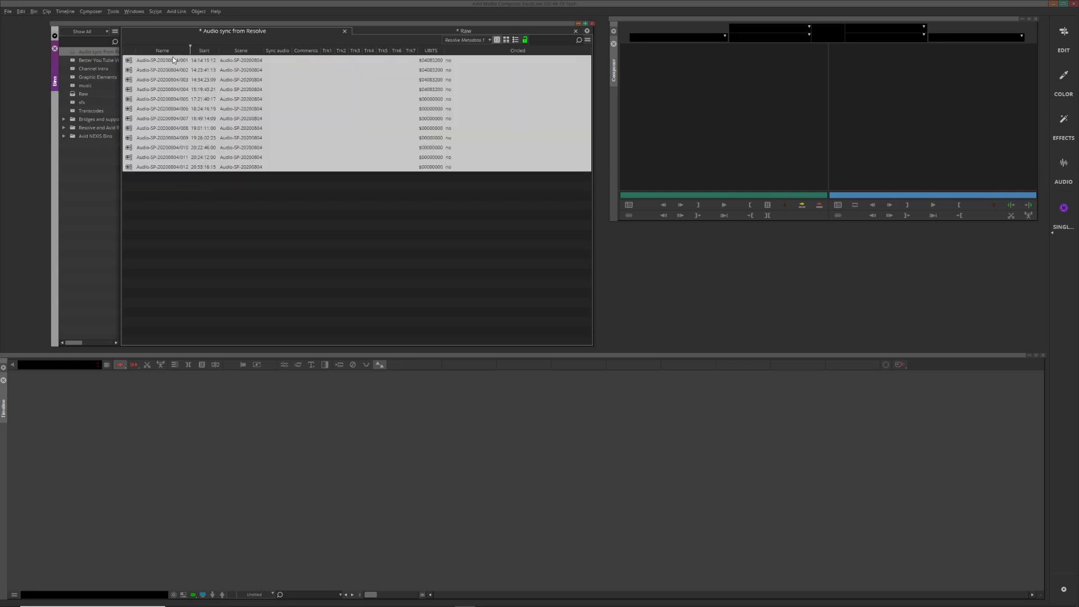
{"action": "left_click", "coordinate": [354, 212]}
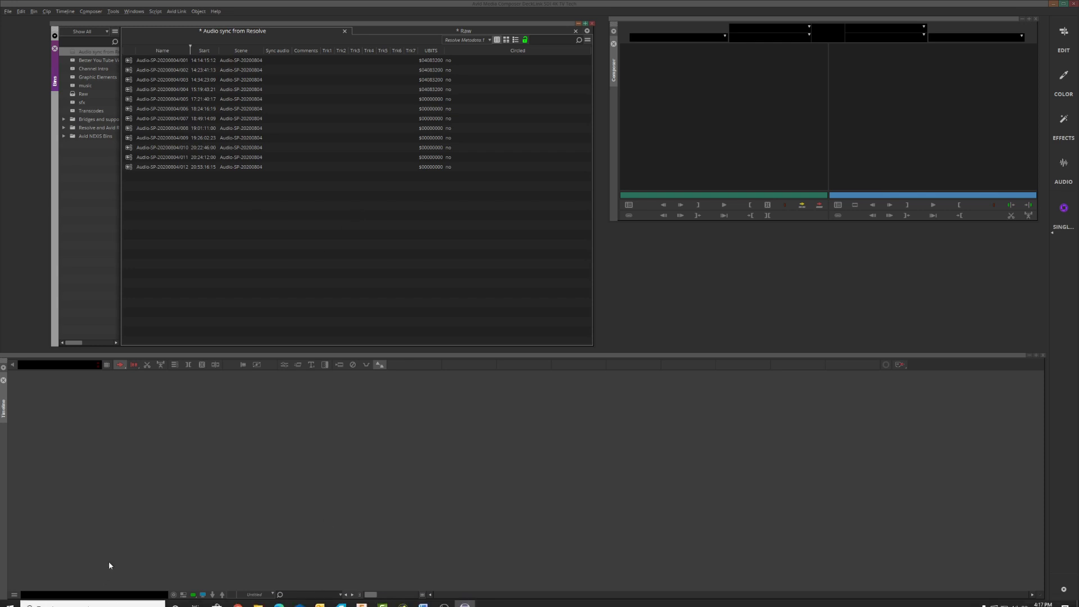
Bring the five ACAM_PH proxy .mov files from the "proxies for sound test" folder into the "Audio sync from Resolve" bin
{"action": "left_click", "coordinate": [259, 598]}
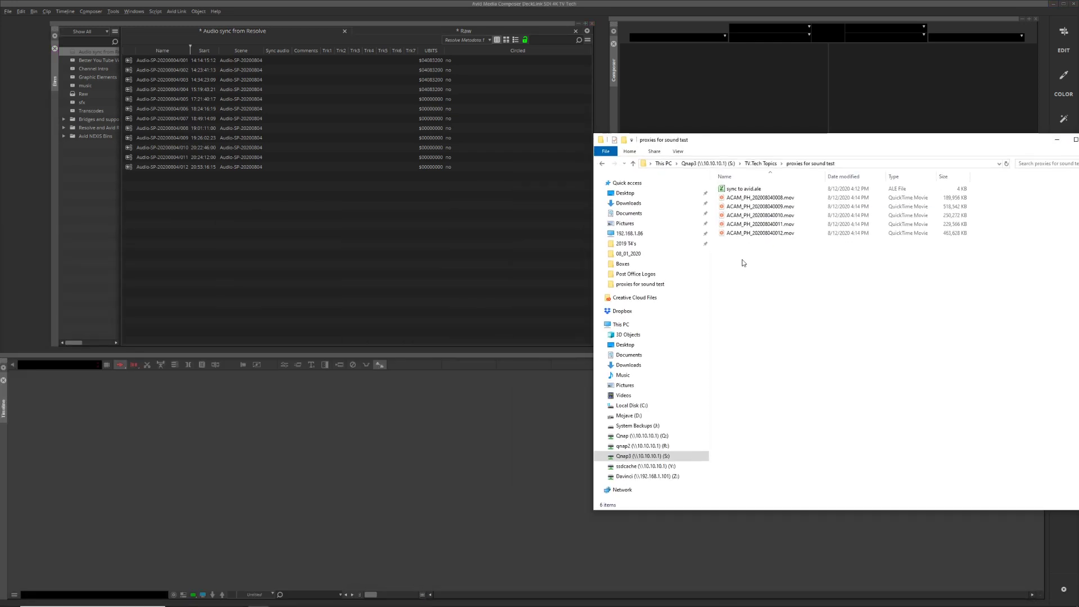
{"action": "left_click_drag", "start_coordinate": [753, 266], "coordinate": [258, 270]}
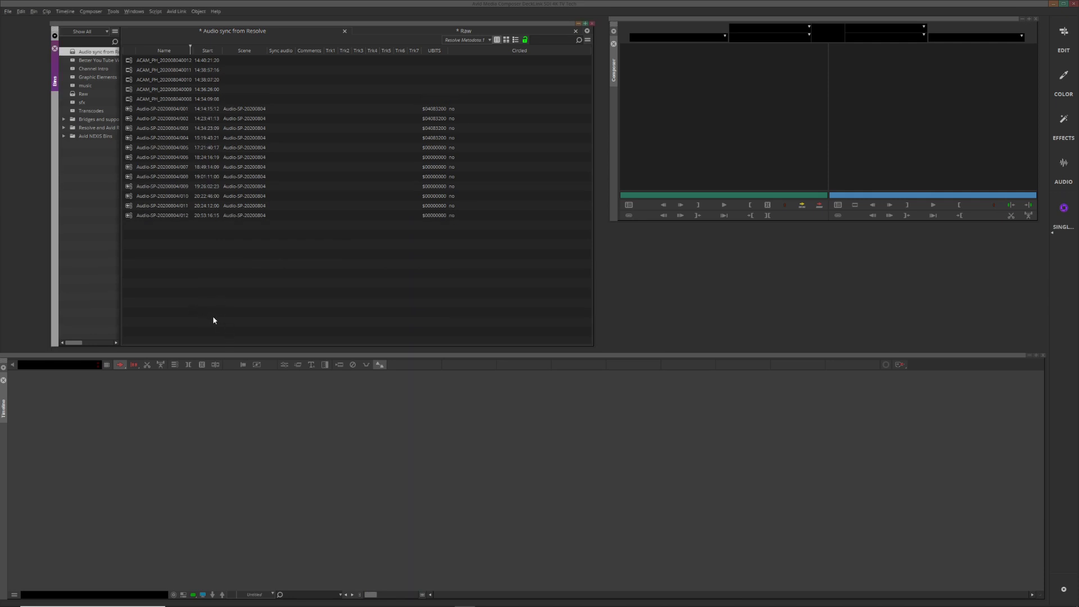
View the bin's clips in the Basic, Custom and Format column layouts, ending on the Media Tool layout
{"action": "left_click", "coordinate": [475, 41]}
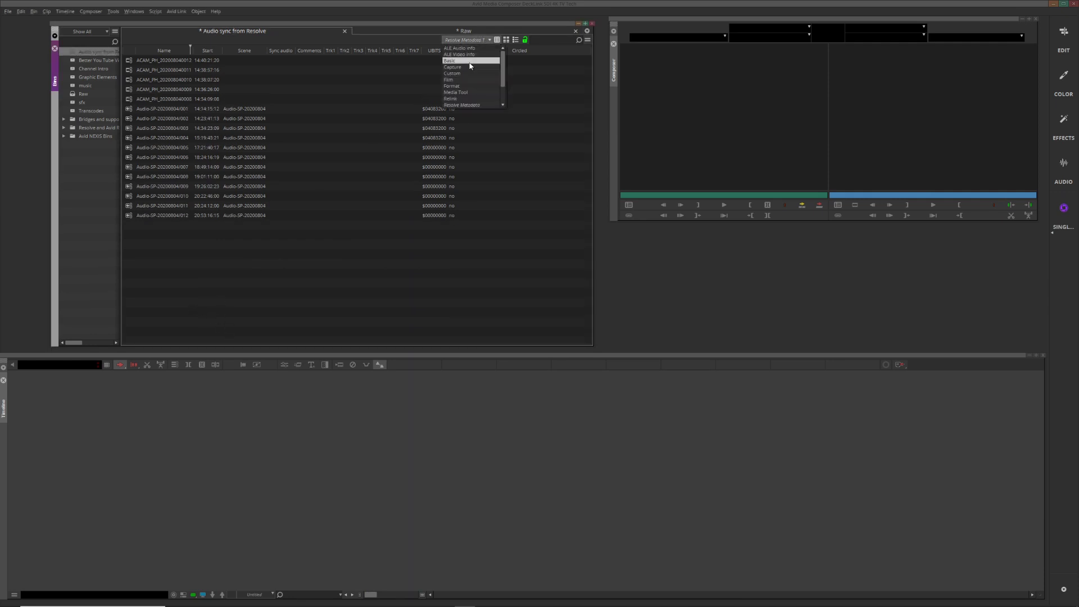
{"action": "left_click", "coordinate": [470, 66]}
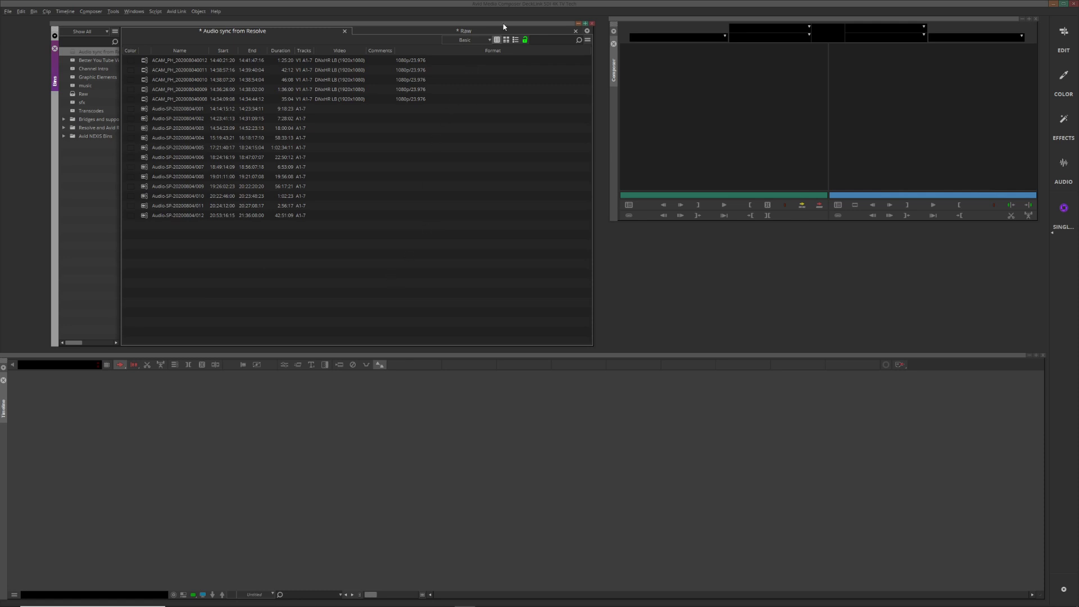
{"action": "left_click", "coordinate": [487, 39]}
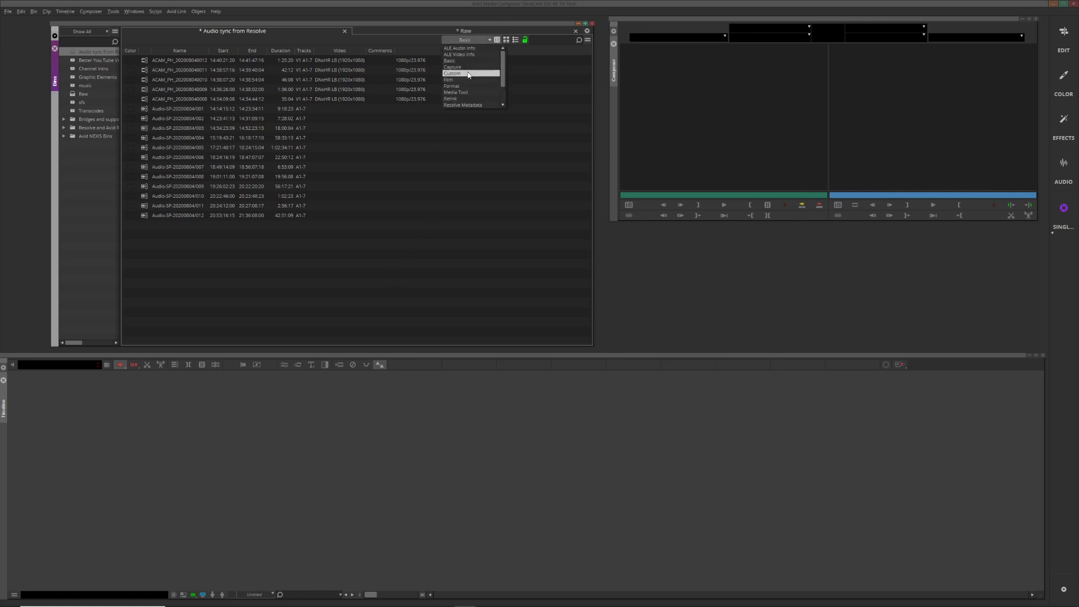
{"action": "left_click", "coordinate": [468, 74]}
{"action": "left_click", "coordinate": [471, 40]}
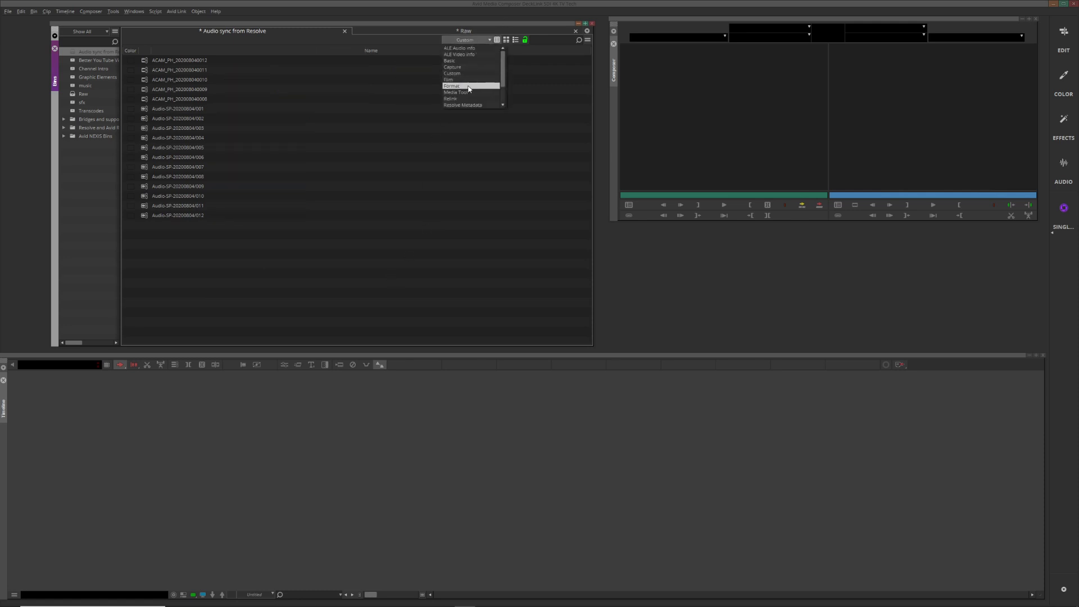
{"action": "left_click", "coordinate": [469, 87]}
{"action": "left_click", "coordinate": [476, 40]}
{"action": "left_click", "coordinate": [468, 94]}
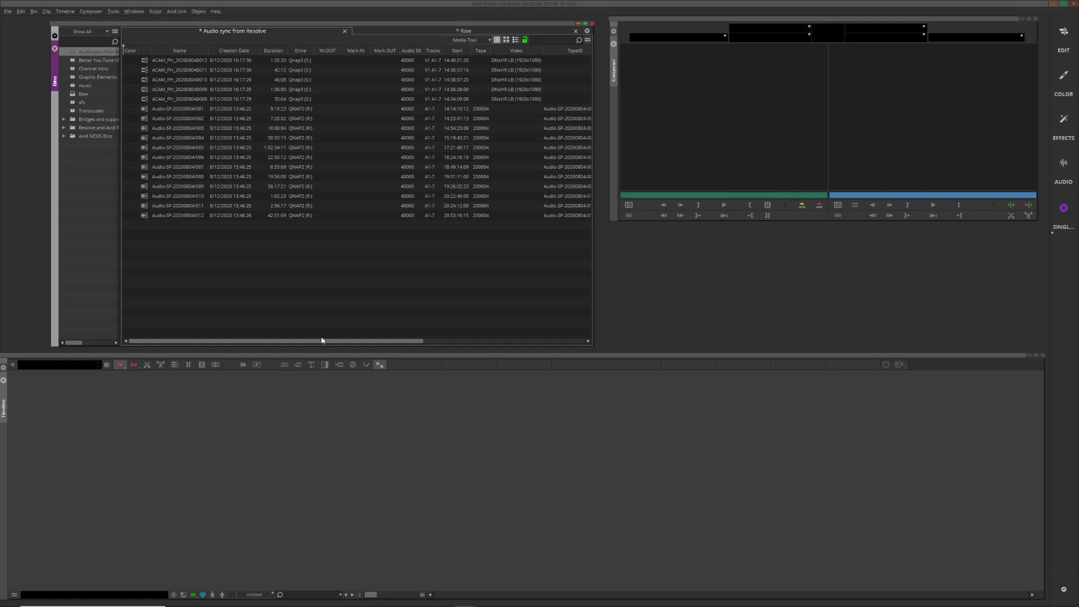
Look over the names of the ACAM_PH camera clips and the Audio-SP clips in the bin
{"action": "left_click", "coordinate": [150, 59]}
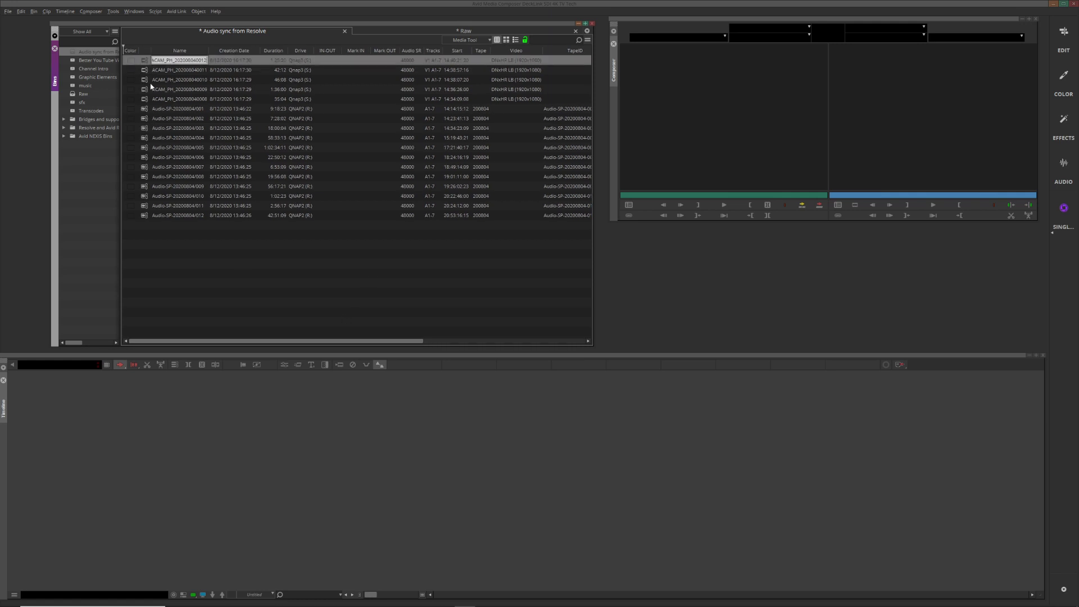
{"action": "left_click", "coordinate": [151, 99]}
{"action": "left_click", "coordinate": [152, 108]}
{"action": "left_click", "coordinate": [154, 137]}
{"action": "left_click", "coordinate": [156, 167]}
{"action": "left_click", "coordinate": [155, 186]}
{"action": "left_click", "coordinate": [153, 206]}
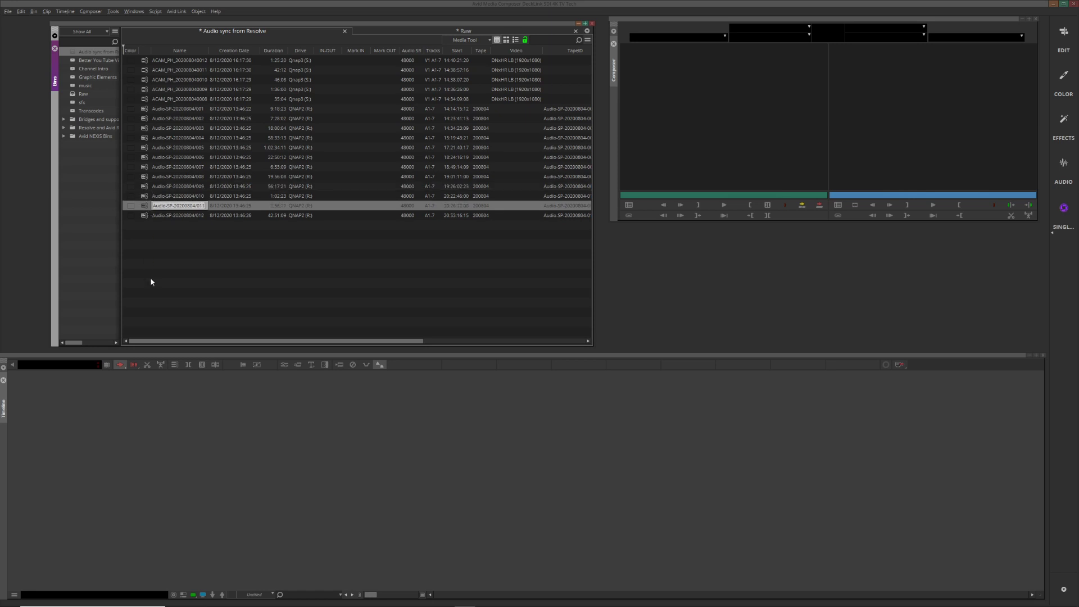
Check the source file names of the ACAM_PH proxies and return to the first columns of the bin
{"action": "left_click_drag", "start_coordinate": [142, 341], "coordinate": [304, 342]}
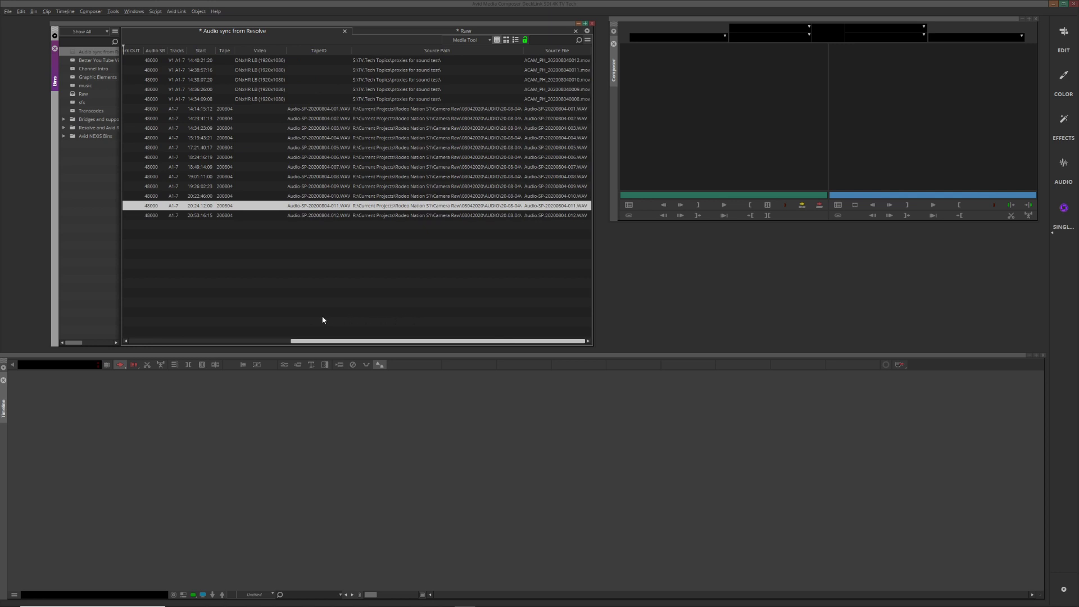
{"action": "left_click", "coordinate": [580, 61]}
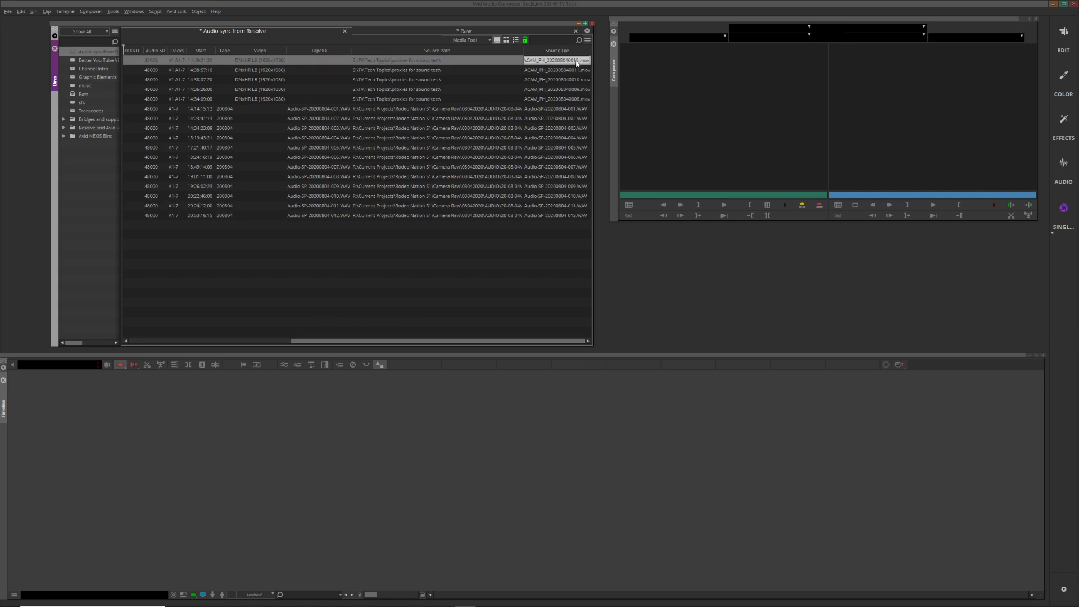
{"action": "left_click", "coordinate": [573, 72]}
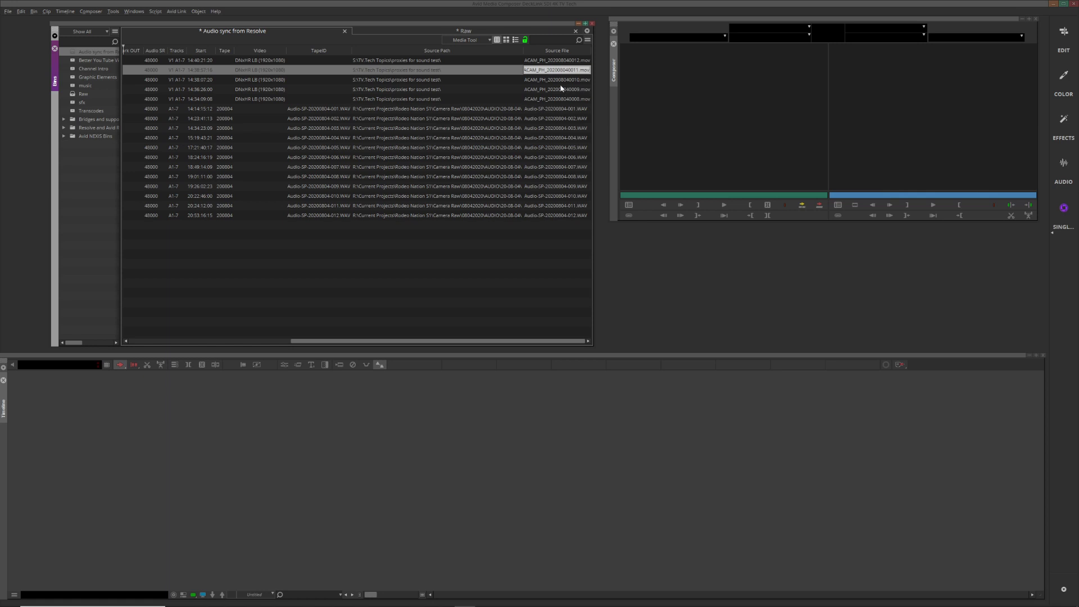
{"action": "left_click", "coordinate": [563, 78]}
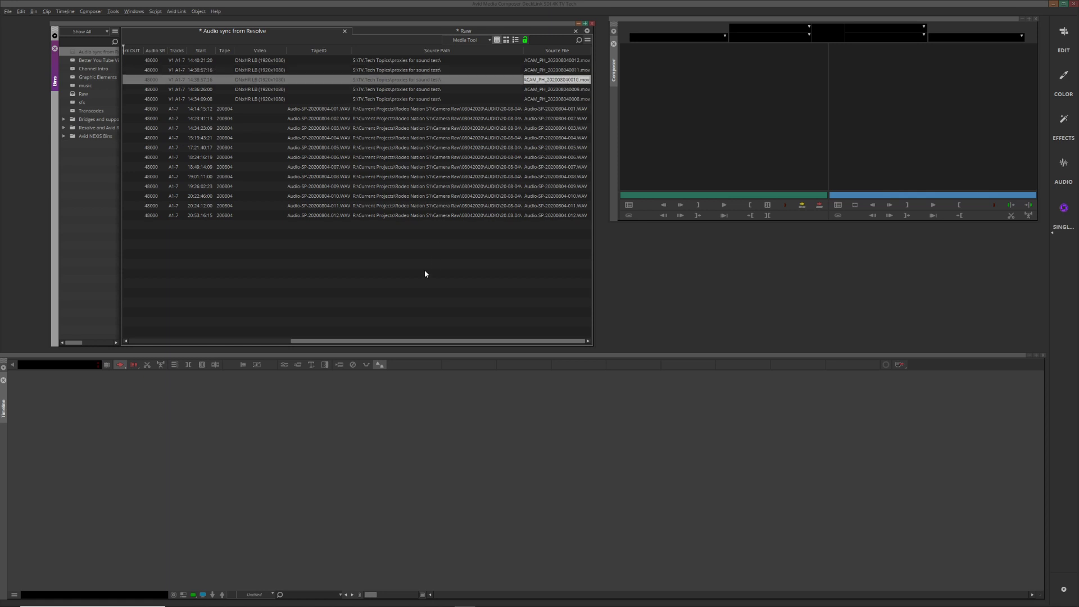
{"action": "left_click_drag", "start_coordinate": [402, 340], "coordinate": [197, 352]}
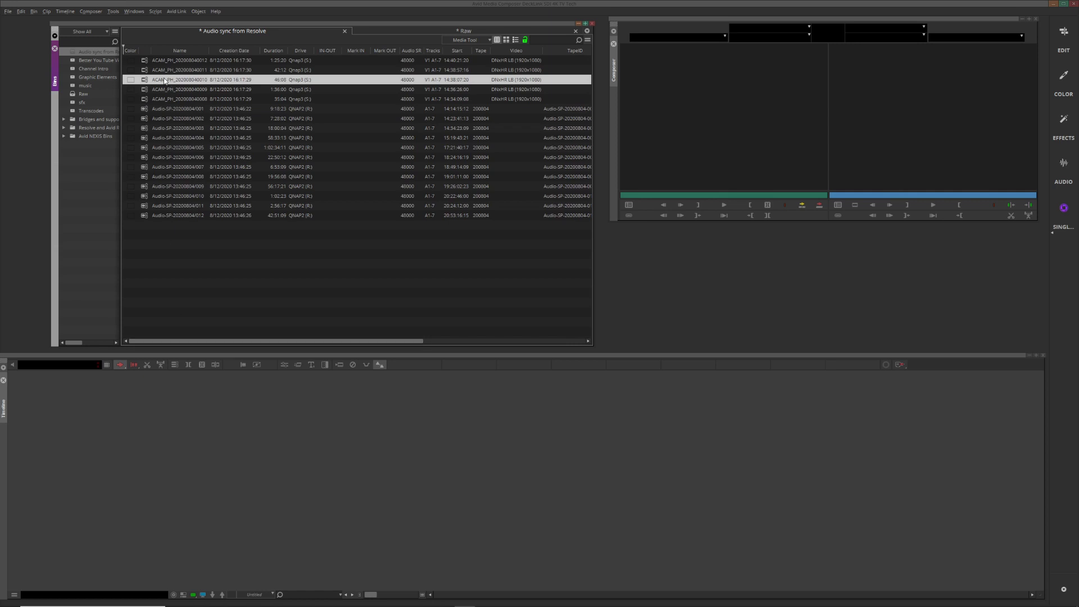
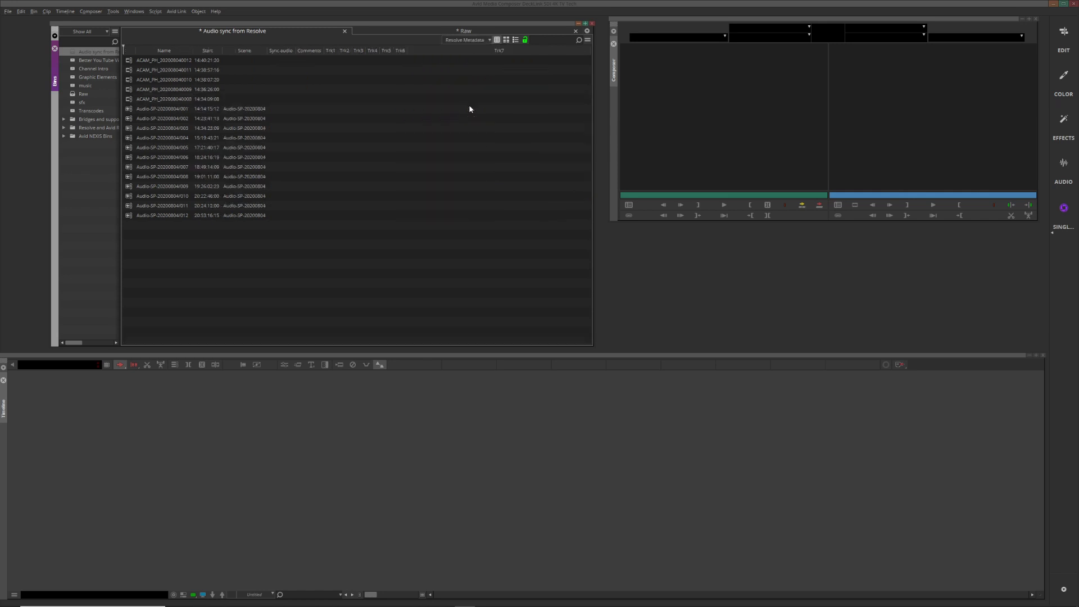
Inspect the Name, Start, Scene, Sync audio, Comments and Trk1 to Trk6 columns of the Resolve Metadata layout
{"action": "left_click", "coordinate": [166, 51]}
{"action": "left_click", "coordinate": [208, 51]}
{"action": "left_click", "coordinate": [244, 51]}
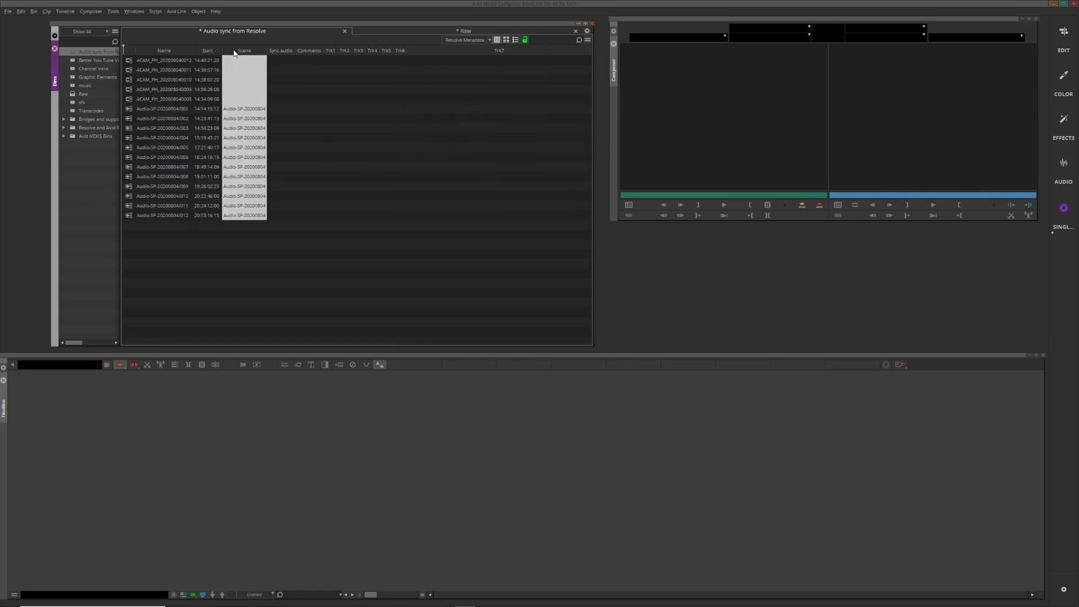
{"action": "left_click", "coordinate": [286, 51]}
{"action": "left_click", "coordinate": [310, 50]}
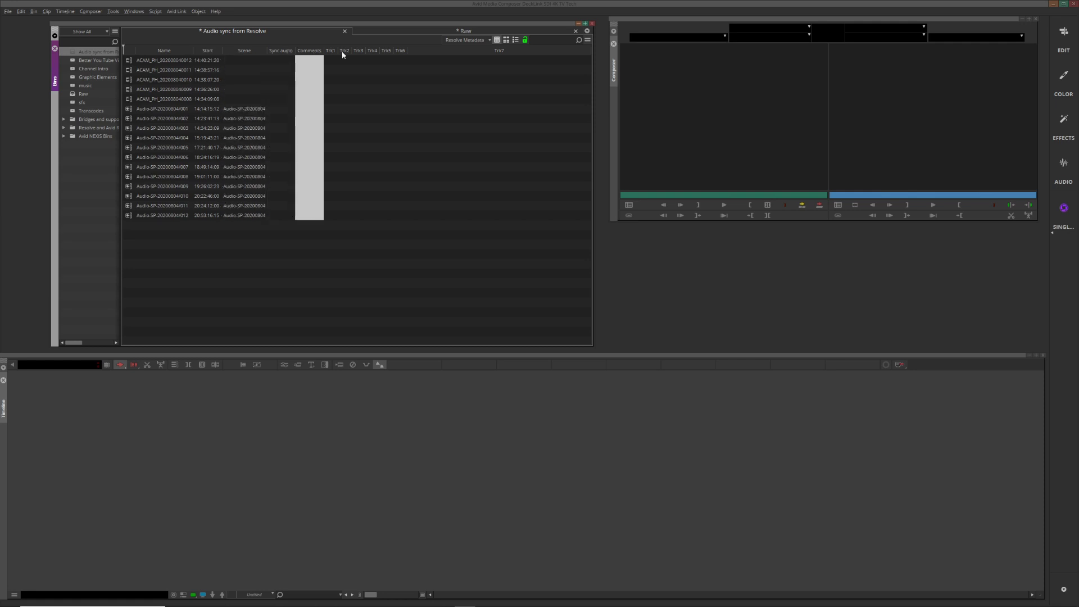
{"action": "left_click", "coordinate": [336, 50]}
{"action": "left_click", "coordinate": [344, 51]}
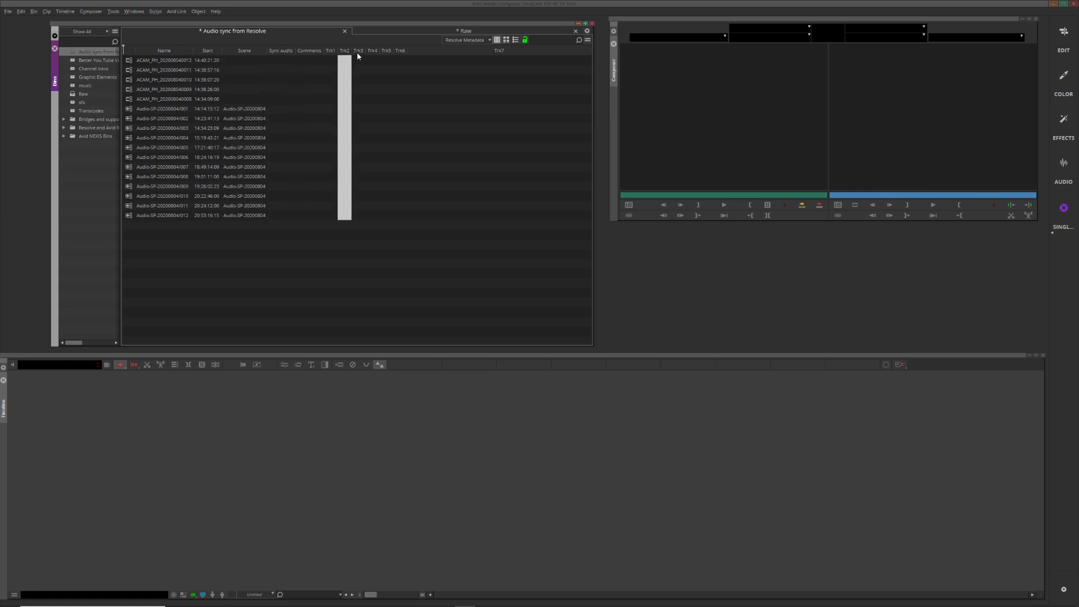
{"action": "left_click", "coordinate": [358, 51]}
{"action": "left_click", "coordinate": [372, 50]}
{"action": "left_click", "coordinate": [386, 51]}
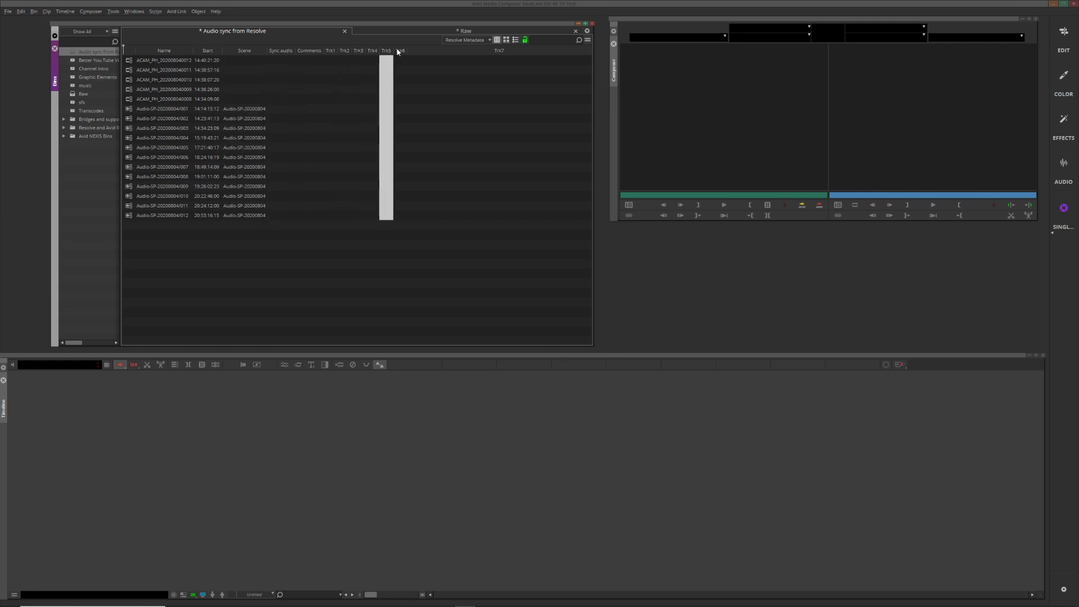
{"action": "left_click", "coordinate": [400, 50]}
Show the bin in the Format layout and examine its Soundroll column
{"action": "left_click", "coordinate": [491, 41]}
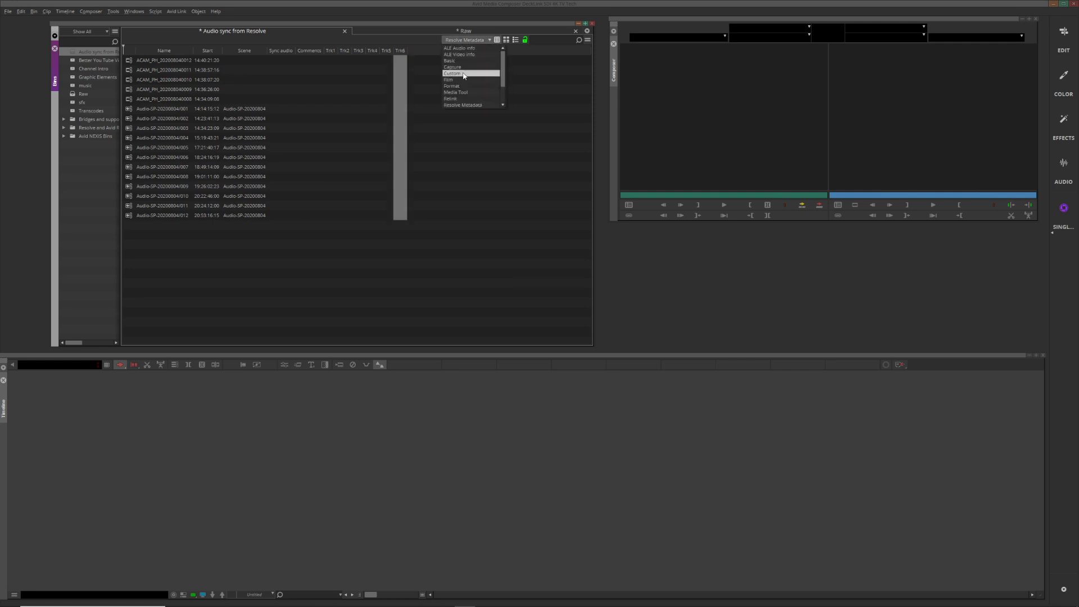
{"action": "left_click", "coordinate": [456, 91]}
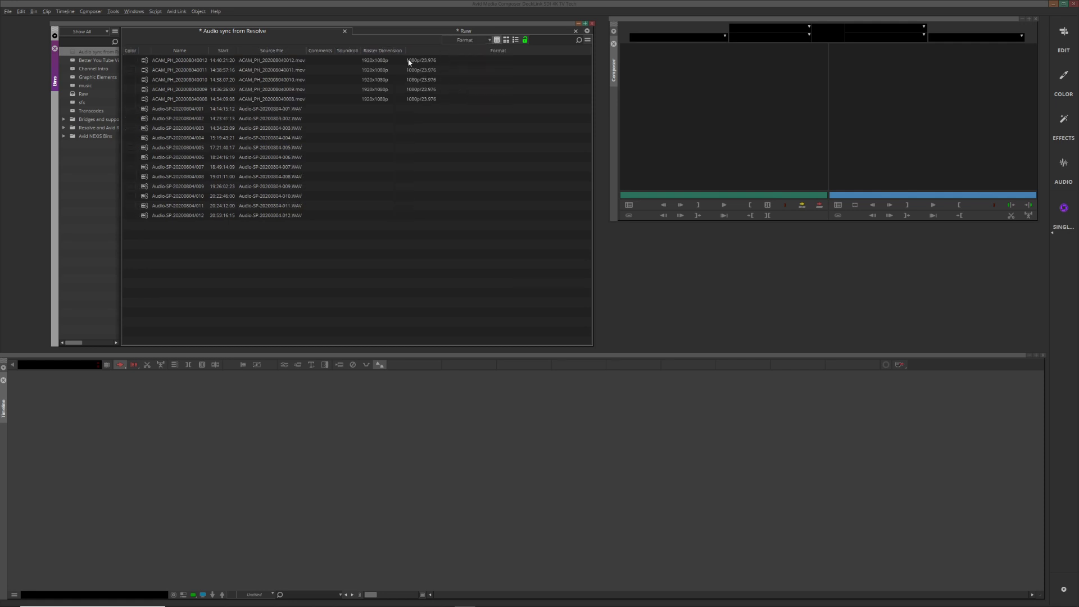
{"action": "left_click", "coordinate": [344, 52]}
{"action": "left_click", "coordinate": [334, 52]}
{"action": "left_click", "coordinate": [346, 52]}
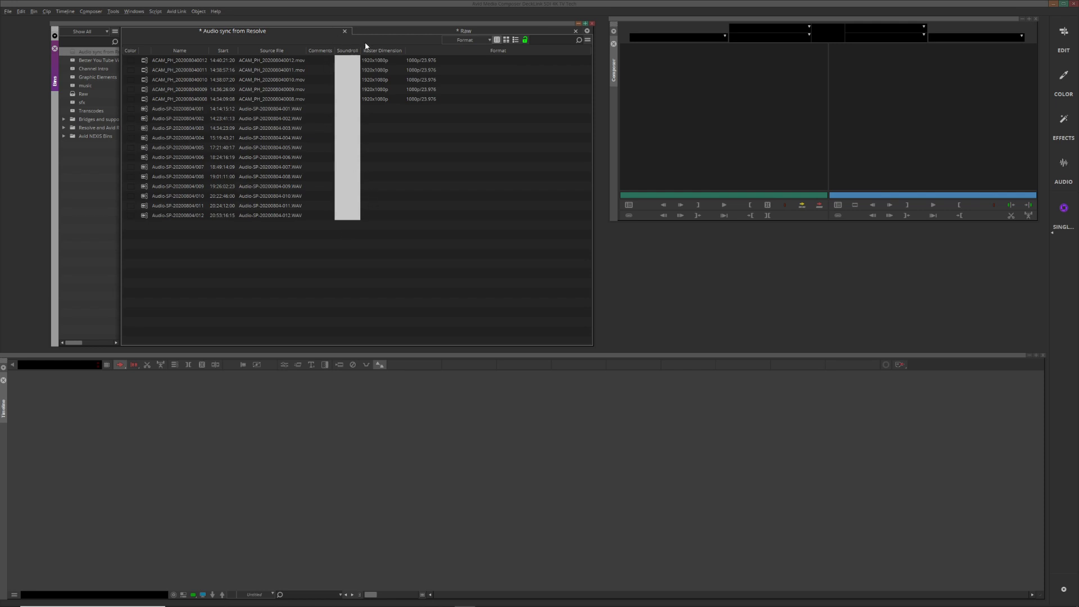
Return the bin to the Resolve Metadata layout and check the Sync audio column against the audio clips
{"action": "left_click", "coordinate": [489, 41]}
{"action": "left_click", "coordinate": [462, 106]}
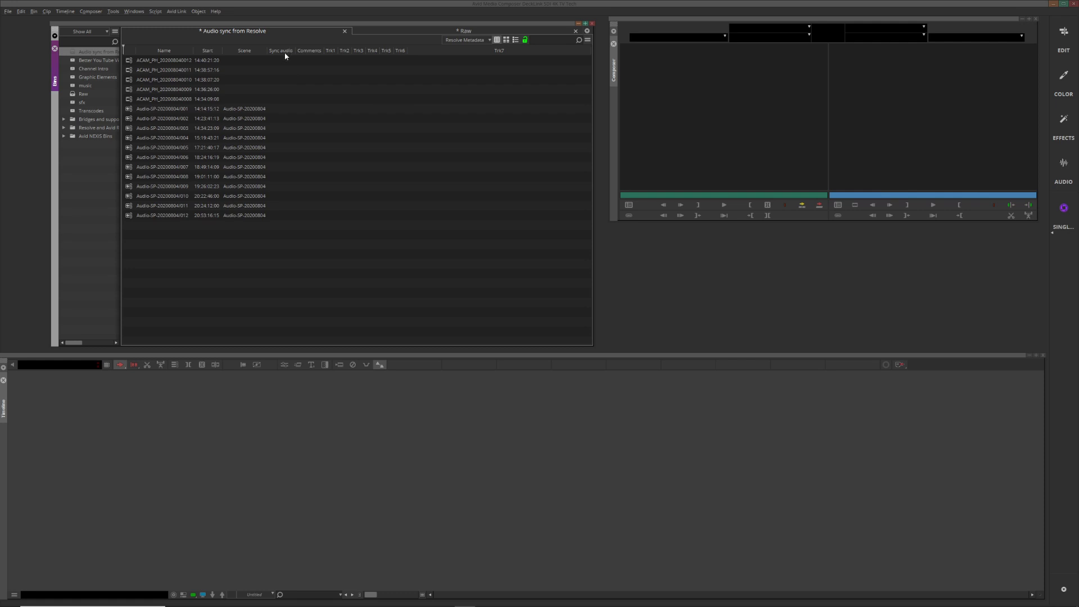
{"action": "left_click", "coordinate": [158, 117]}
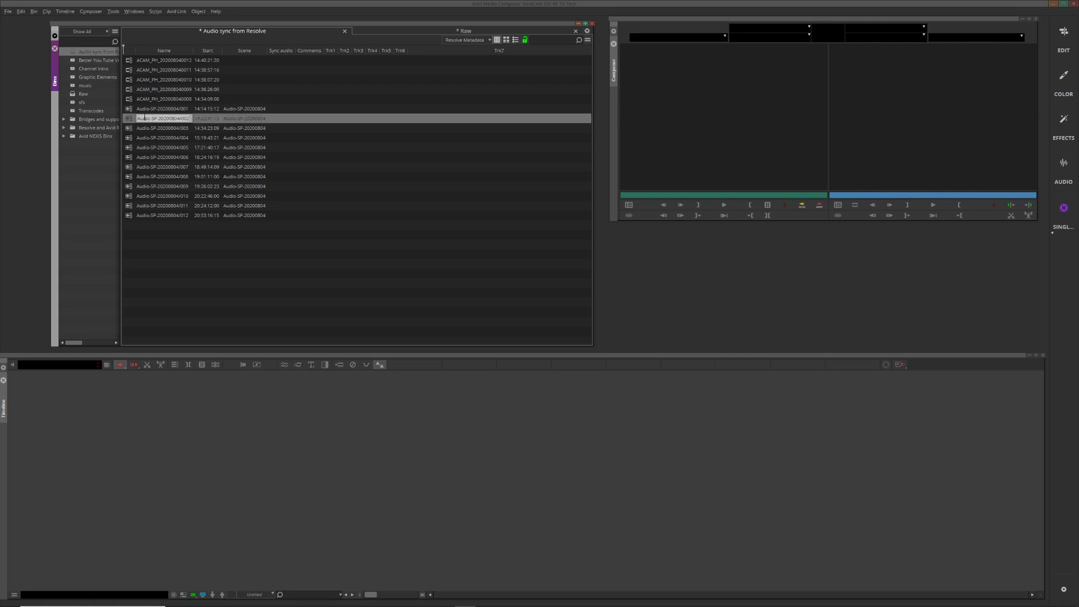
{"action": "left_click", "coordinate": [289, 51]}
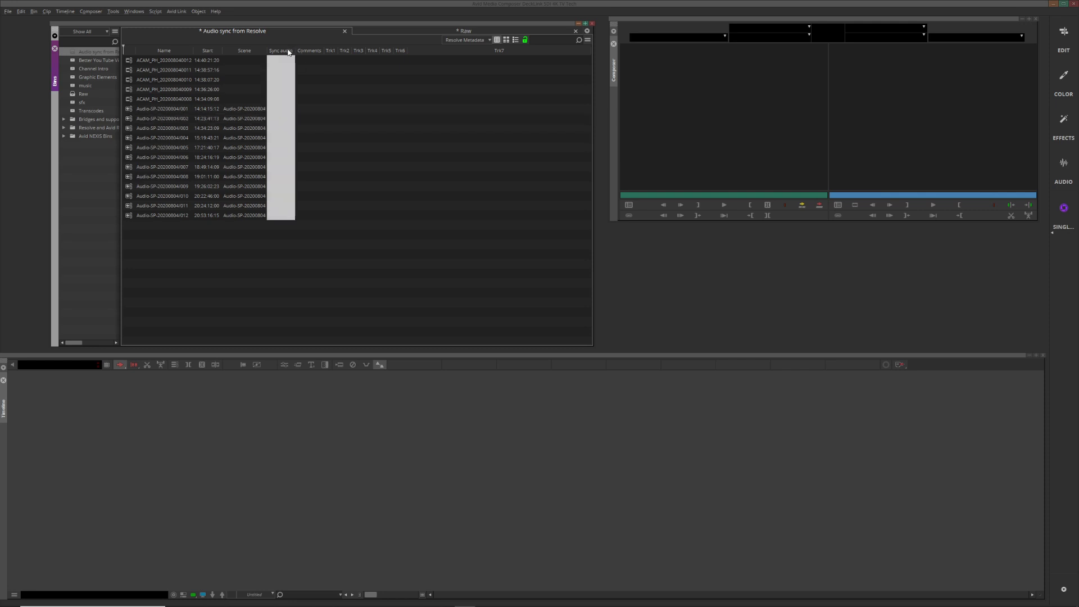
{"action": "left_click", "coordinate": [224, 242]}
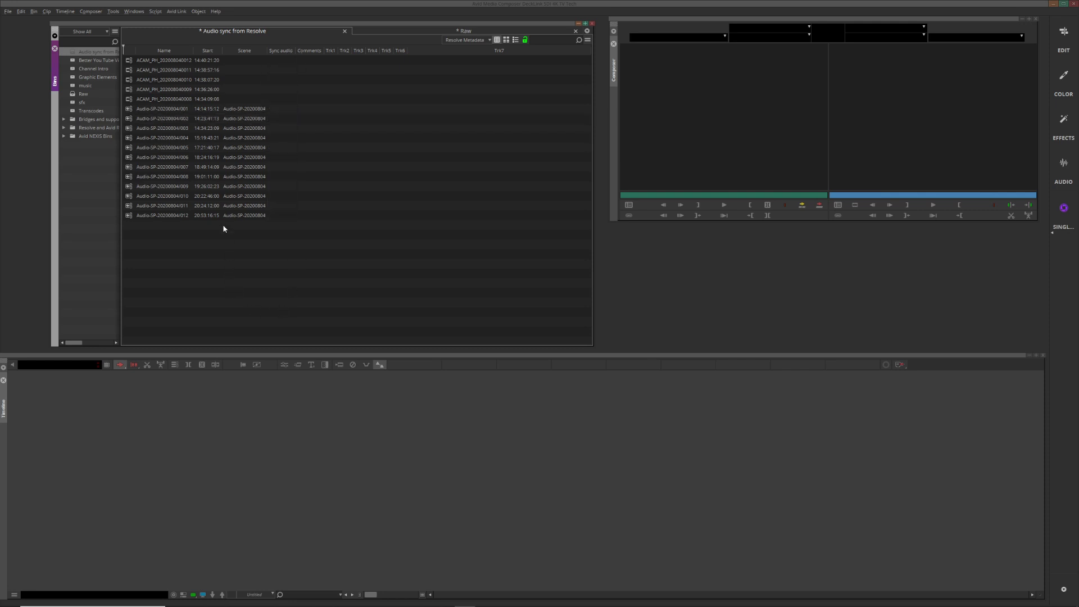
Import "sync to avid.ale" onto the five ACAM_PH clips, merging events with known master clips, and review the Sync audio and track columns
{"action": "left_click", "coordinate": [132, 62]}
{"action": "left_click", "coordinate": [130, 97], "text": "shift"}
{"action": "right_click", "coordinate": [131, 101]}
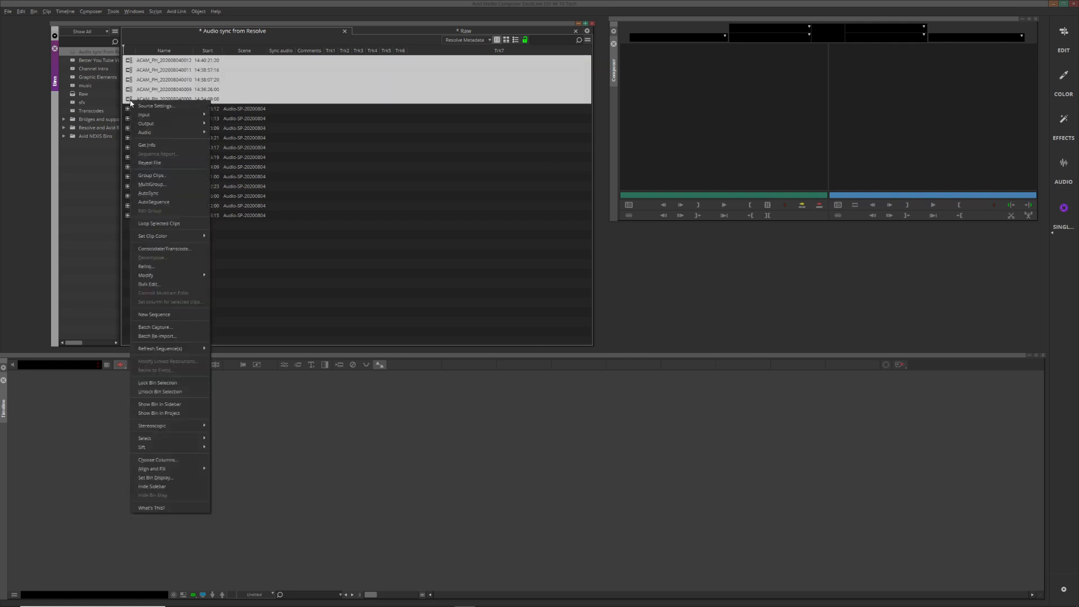
{"action": "mouse_move", "coordinate": [151, 115]}
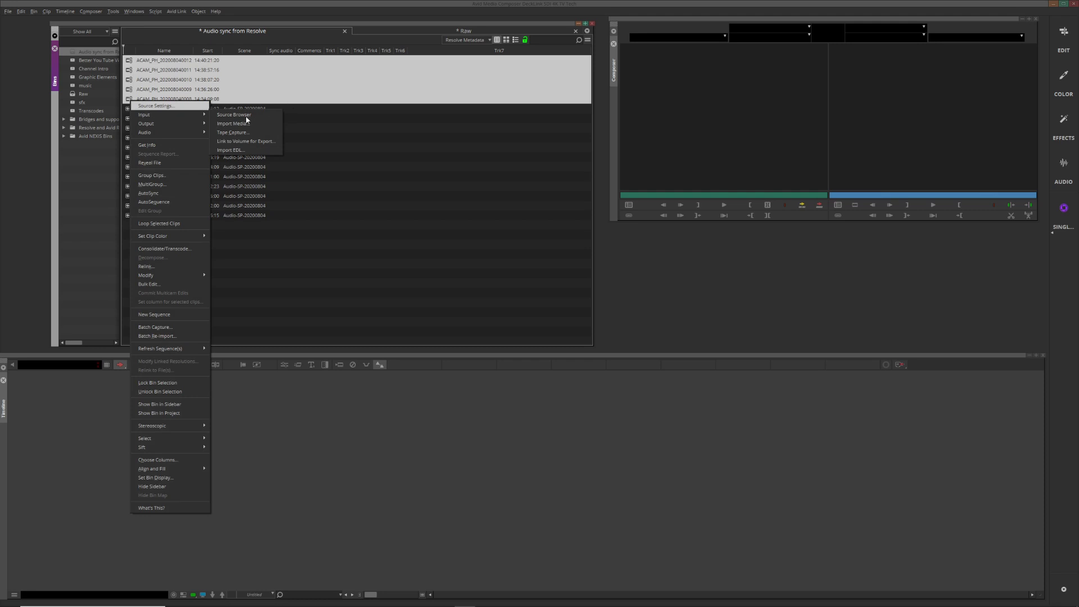
{"action": "left_click", "coordinate": [233, 123]}
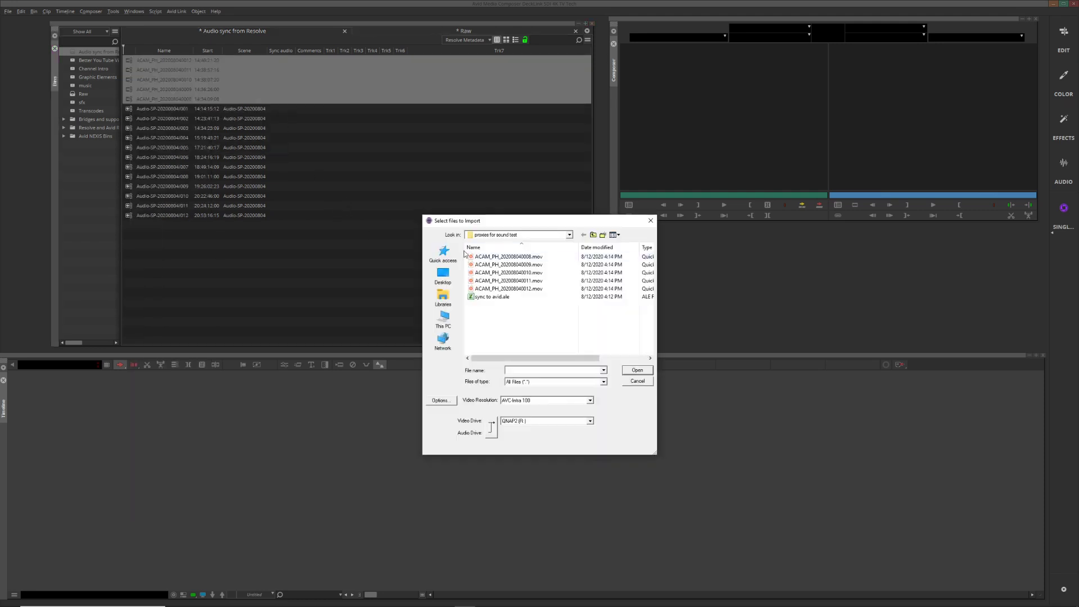
{"action": "left_click", "coordinate": [496, 297]}
{"action": "left_click", "coordinate": [441, 400]}
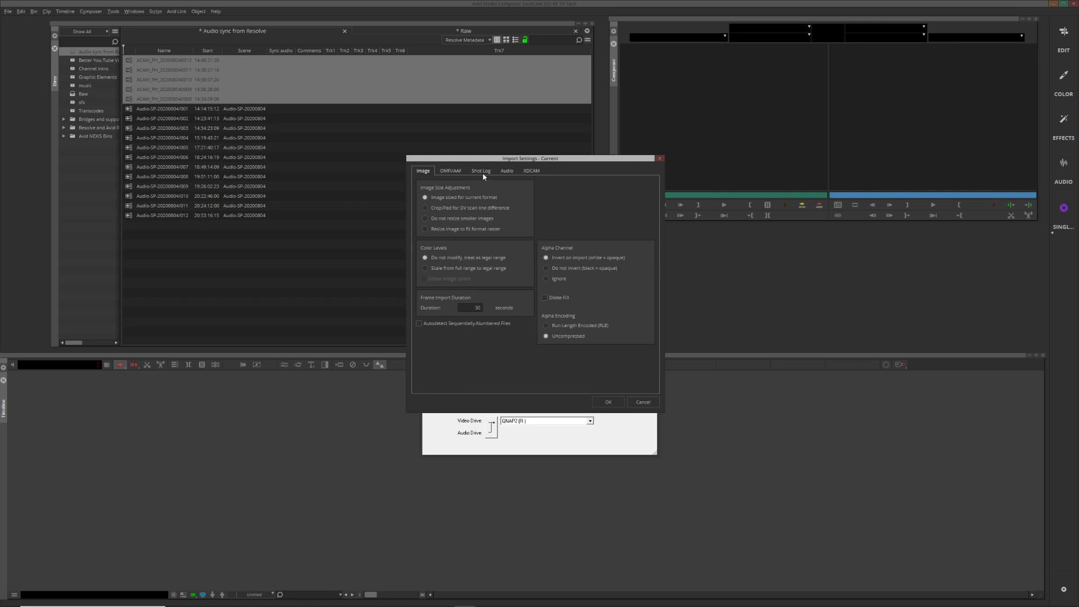
{"action": "left_click", "coordinate": [481, 171]}
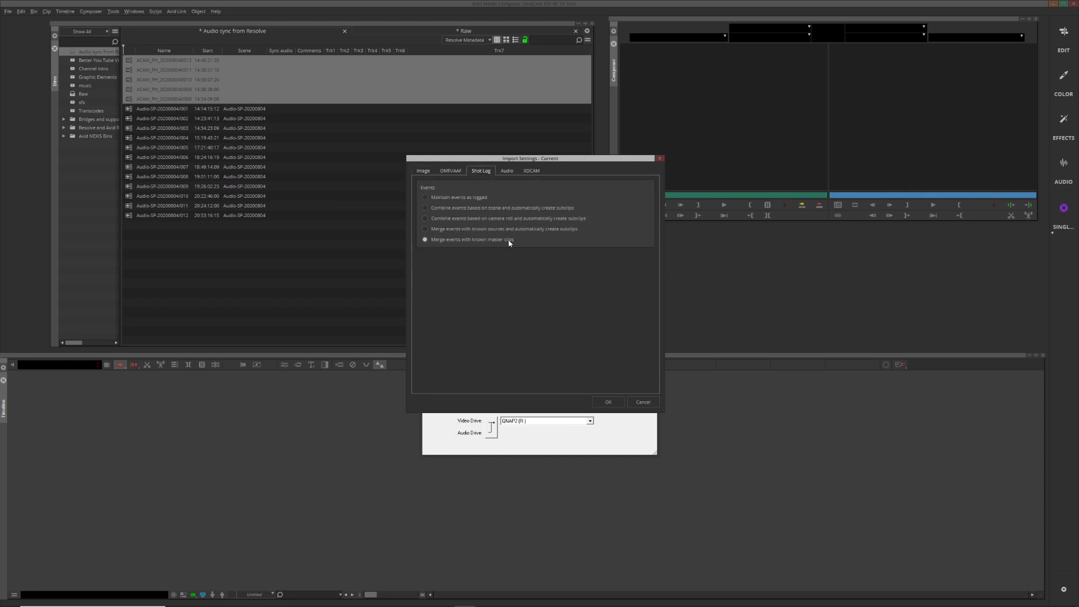
{"action": "left_click", "coordinate": [609, 401]}
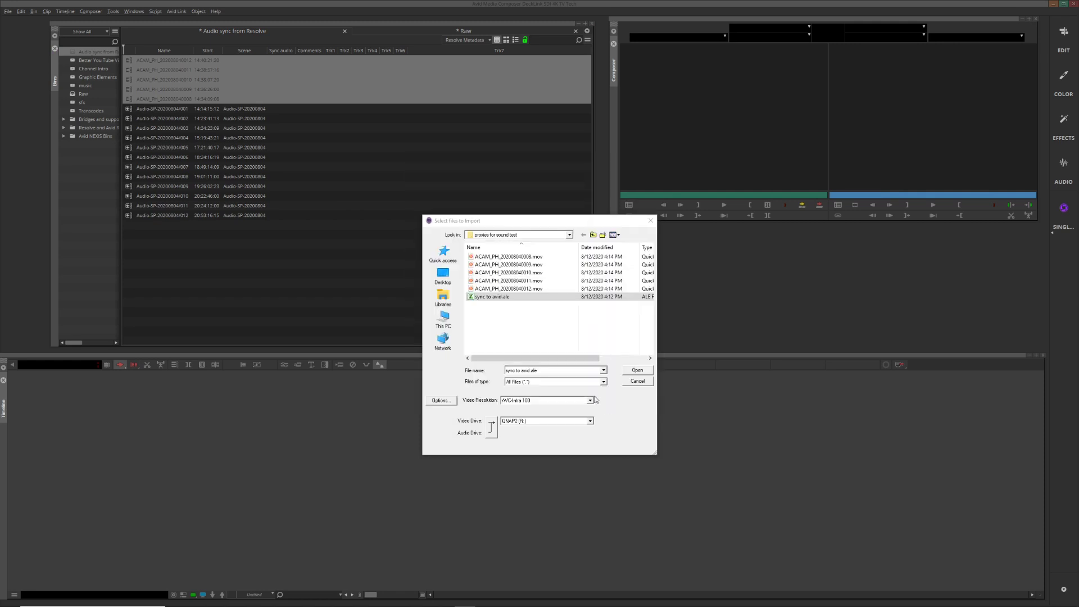
{"action": "left_click", "coordinate": [638, 371]}
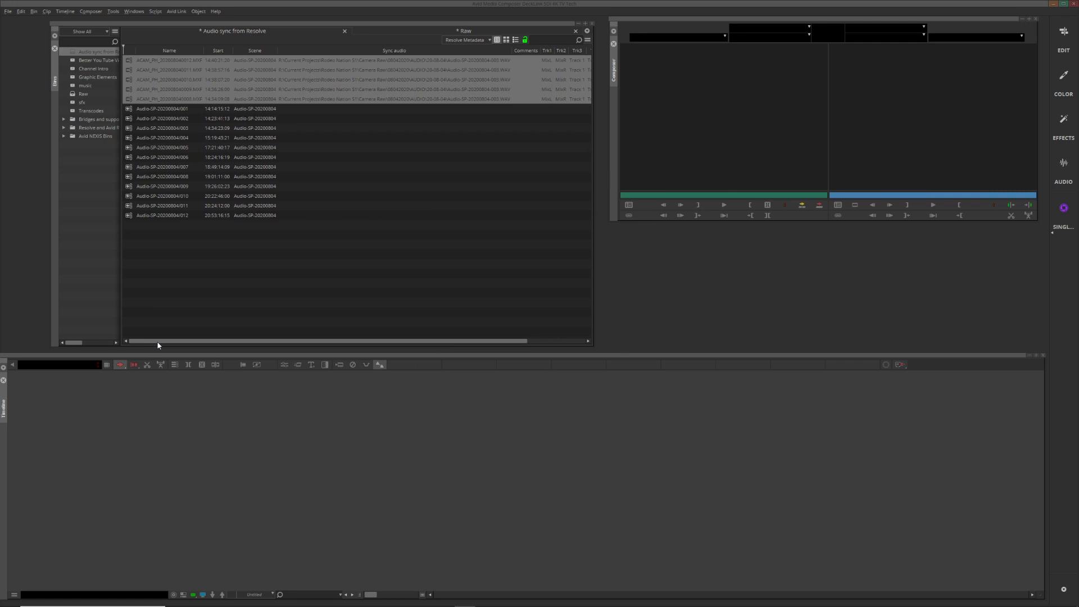
{"action": "left_click", "coordinate": [135, 331]}
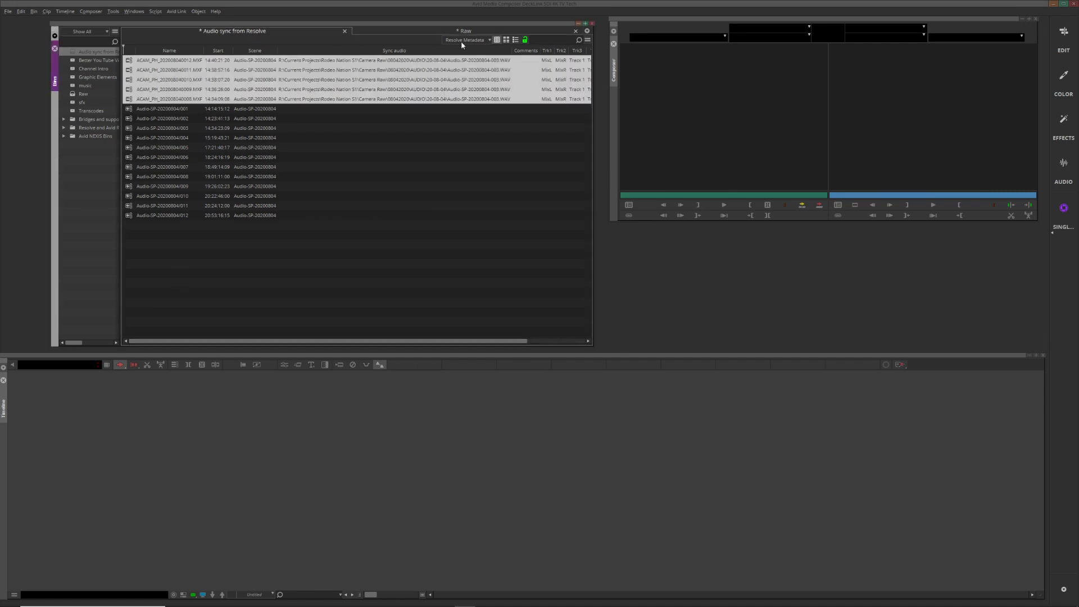
{"action": "left_click_drag", "start_coordinate": [401, 342], "coordinate": [524, 333]}
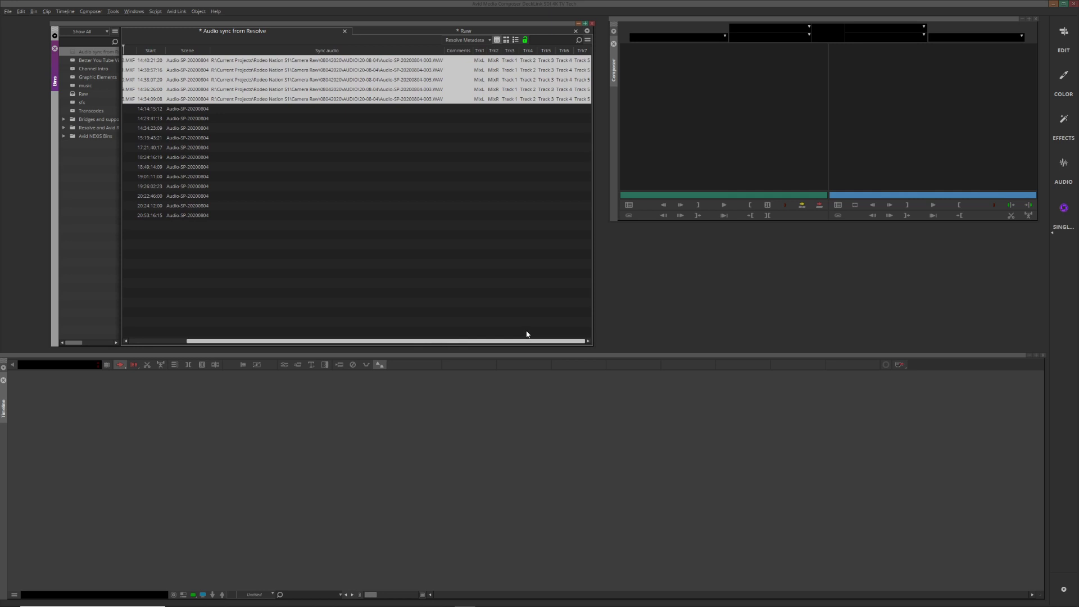
Examine the file paths in the Sync audio column, including the full entry for the ACAM_PH_202008040010.MXF clip
{"action": "left_click_drag", "start_coordinate": [457, 338], "coordinate": [330, 342]}
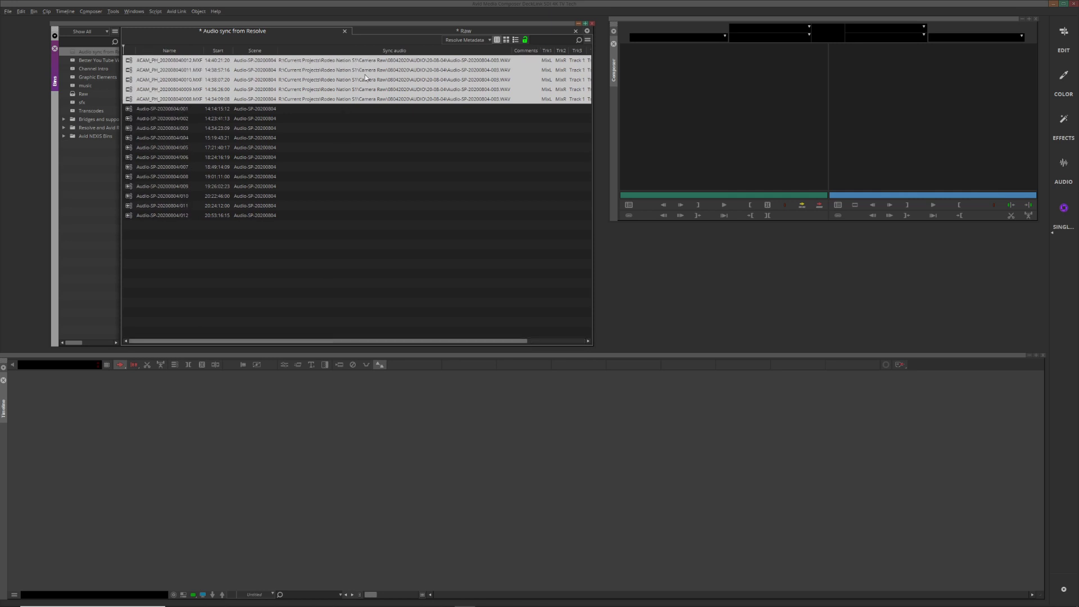
{"action": "left_click", "coordinate": [392, 52]}
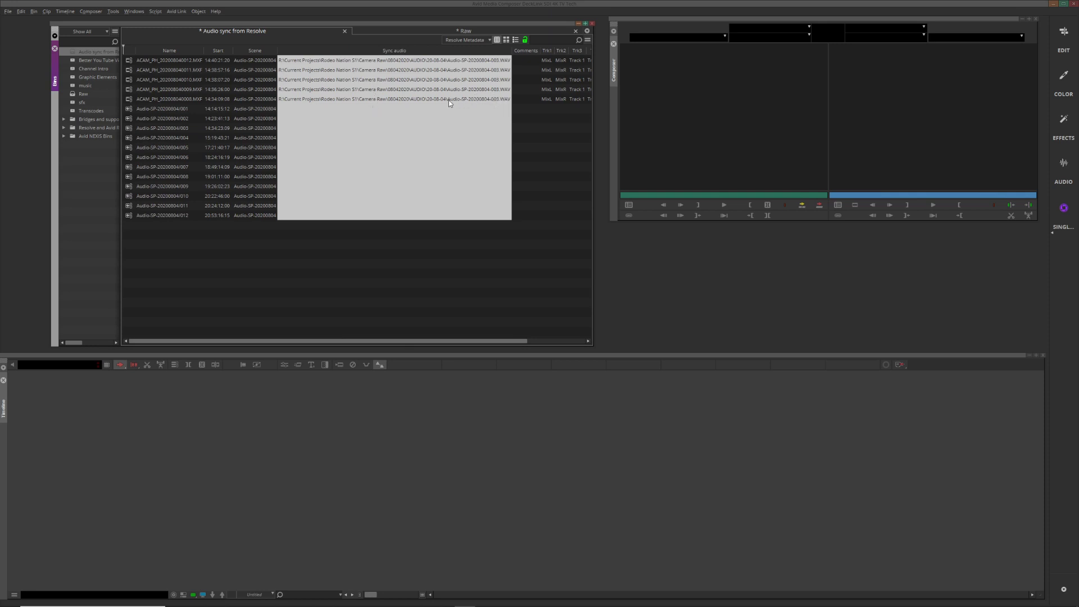
{"action": "left_click", "coordinate": [149, 101]}
{"action": "left_click", "coordinate": [154, 89]}
{"action": "left_click", "coordinate": [165, 80]}
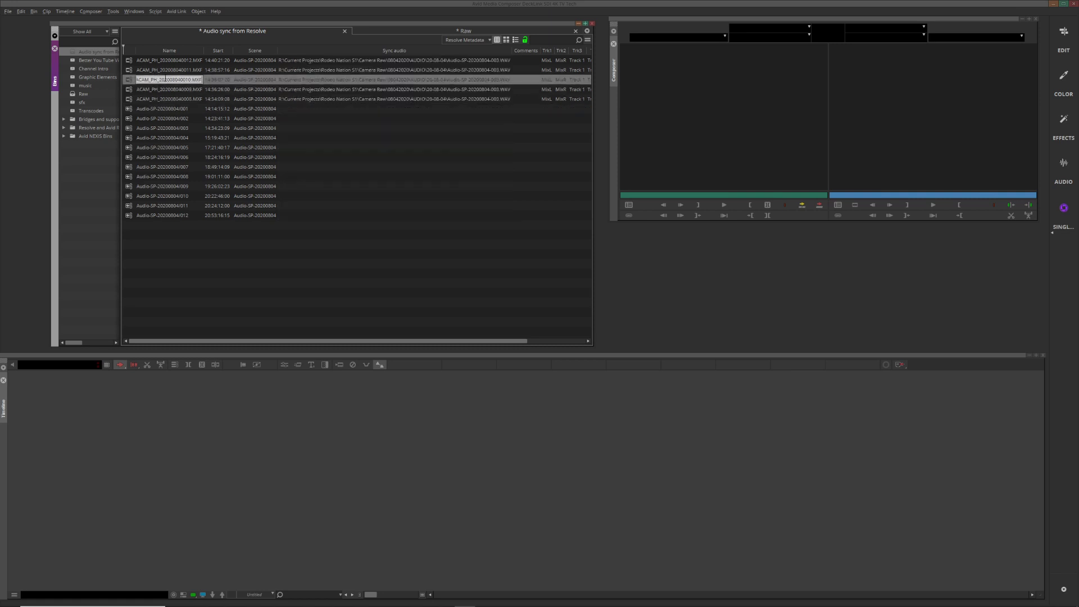
{"action": "key", "text": "Tab"}
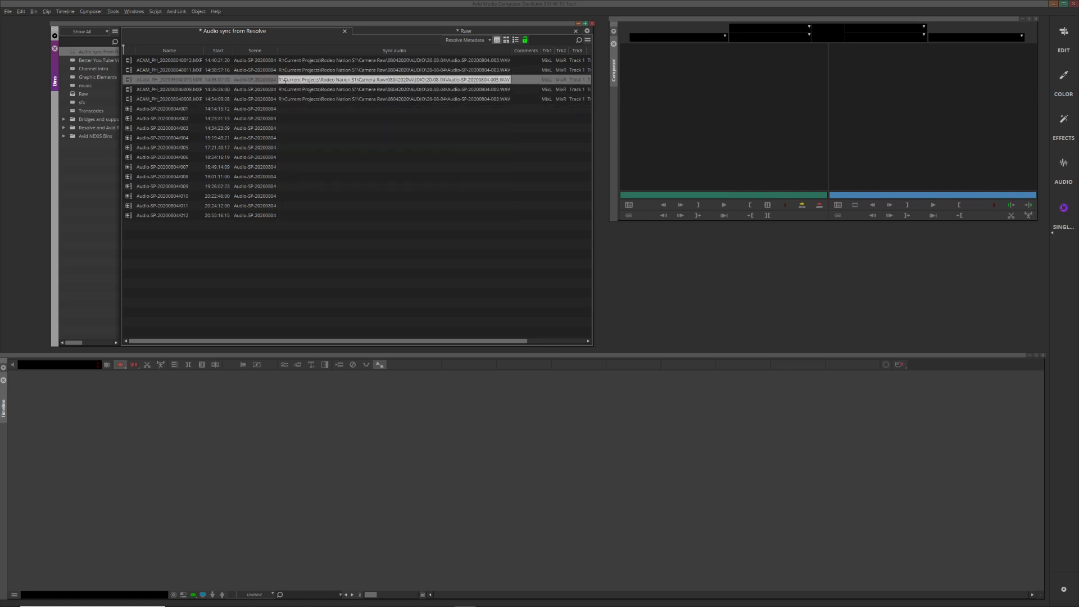
{"action": "left_click_drag", "start_coordinate": [279, 79], "coordinate": [450, 79]}
{"action": "left_click", "coordinate": [496, 81]}
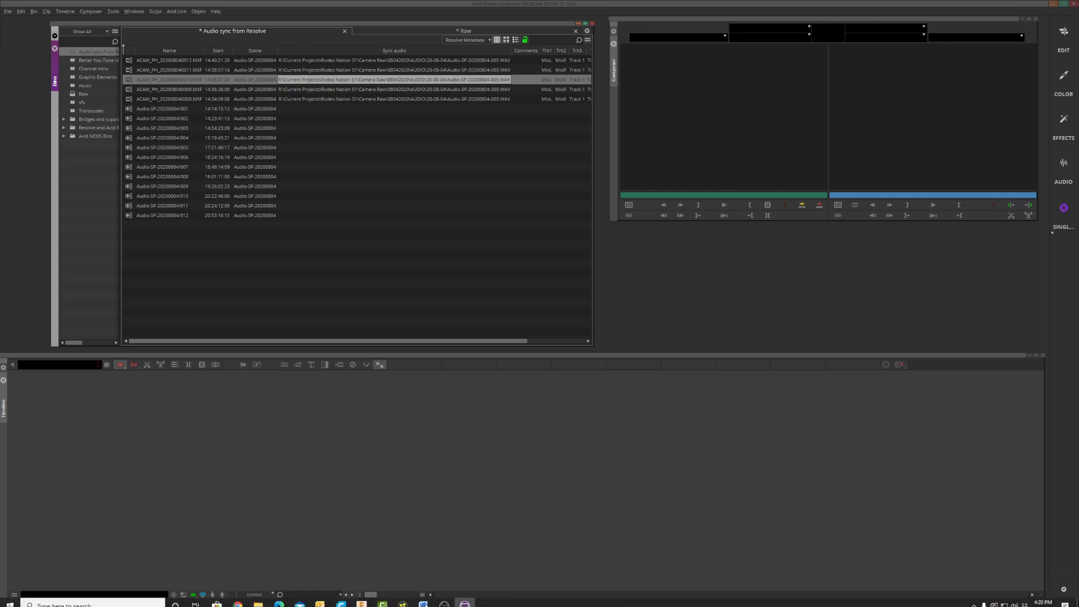
Launch Notepad++ from the Windows search
{"action": "left_click", "coordinate": [139, 602]}
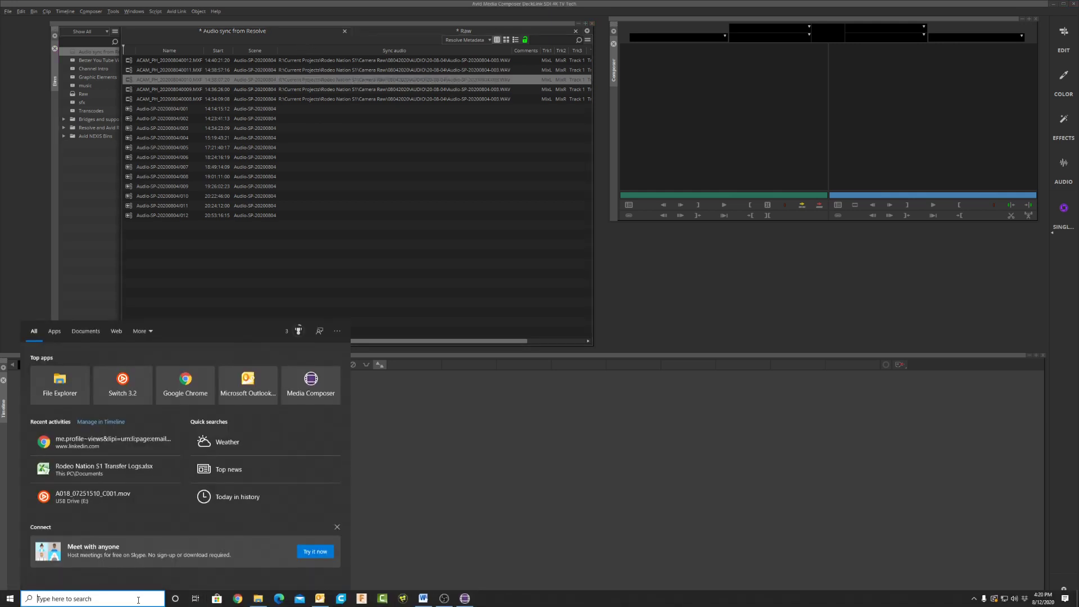
{"action": "type", "text": "no"}
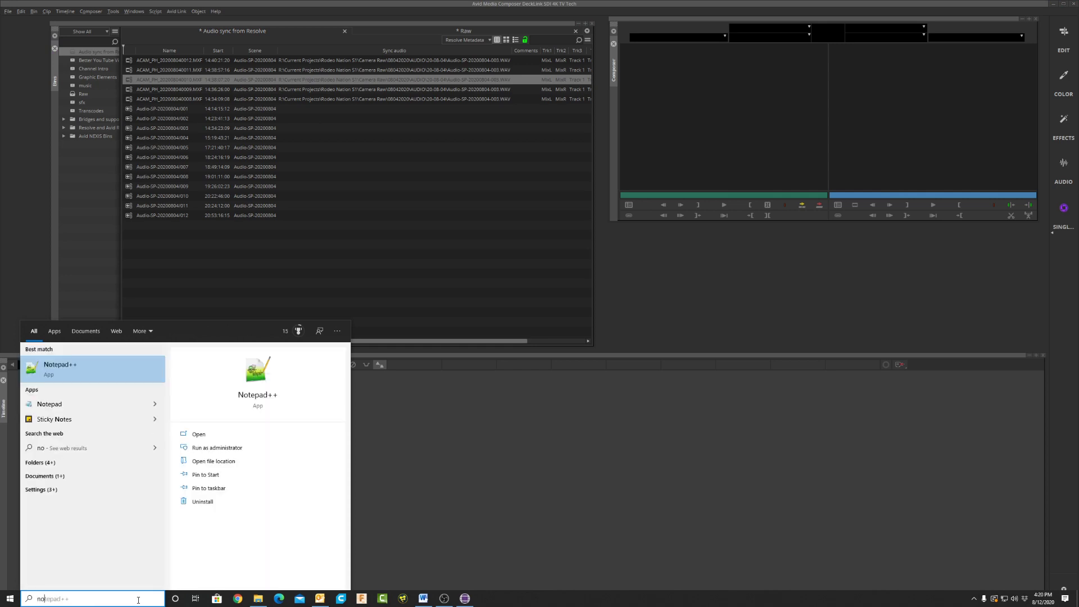
{"action": "key", "text": "Return"}
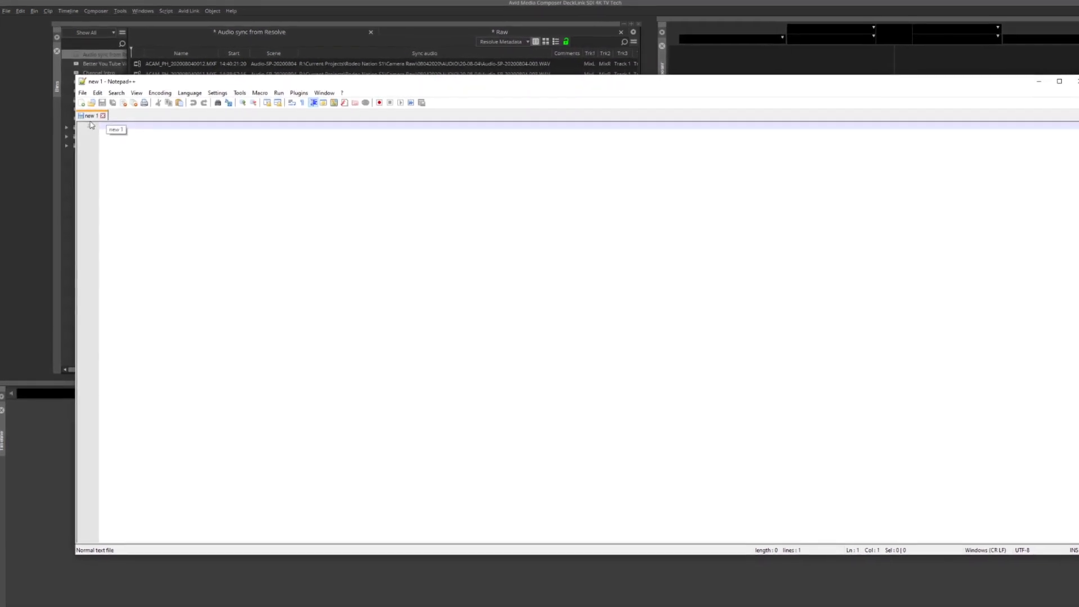
Open "sync to avid.ale" from the "proxies for sound test" folder in TV.Tech Topics on the Qnap3 (S:) drive
{"action": "left_click", "coordinate": [84, 95]}
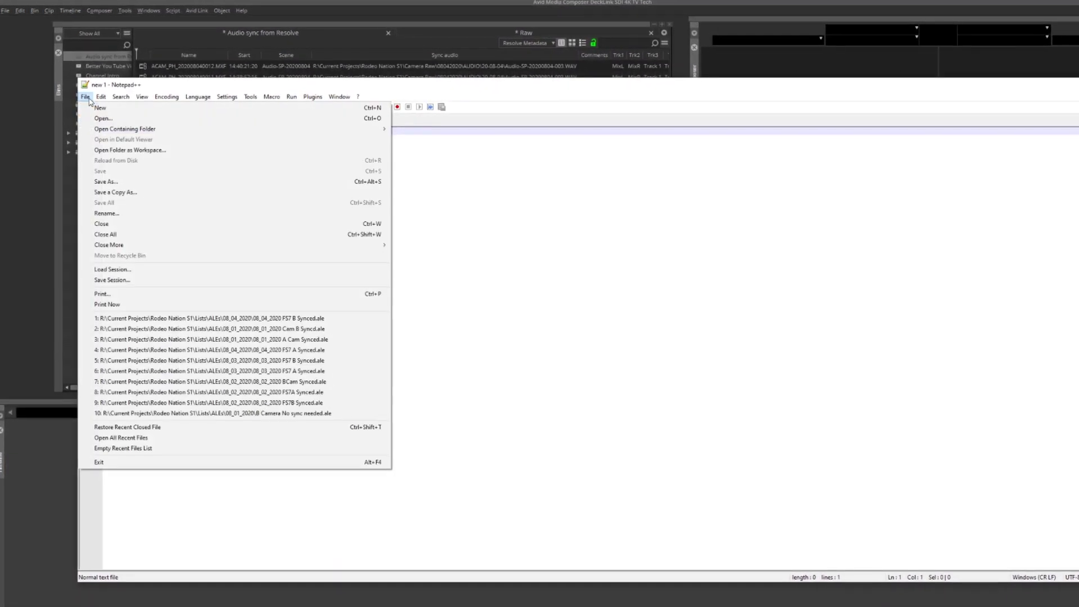
{"action": "left_click", "coordinate": [97, 116]}
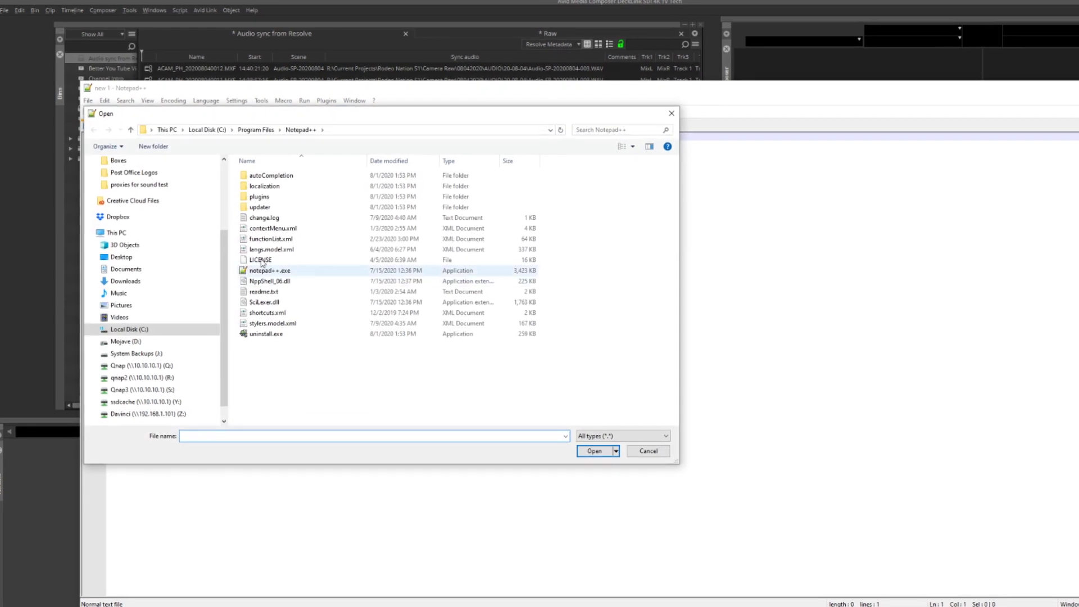
{"action": "left_click", "coordinate": [128, 398]}
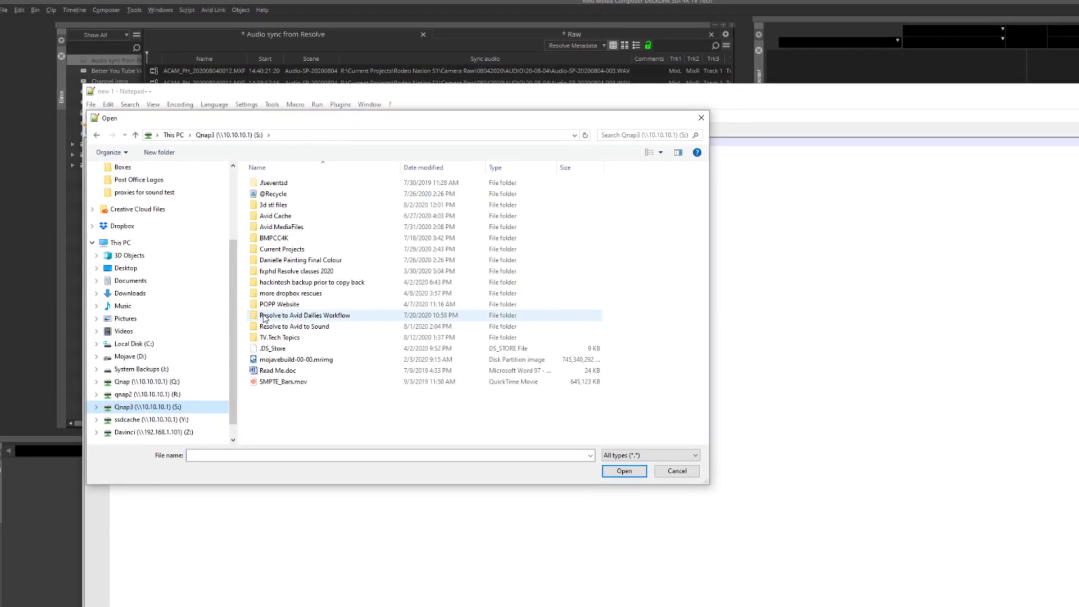
{"action": "double_click", "coordinate": [265, 322]}
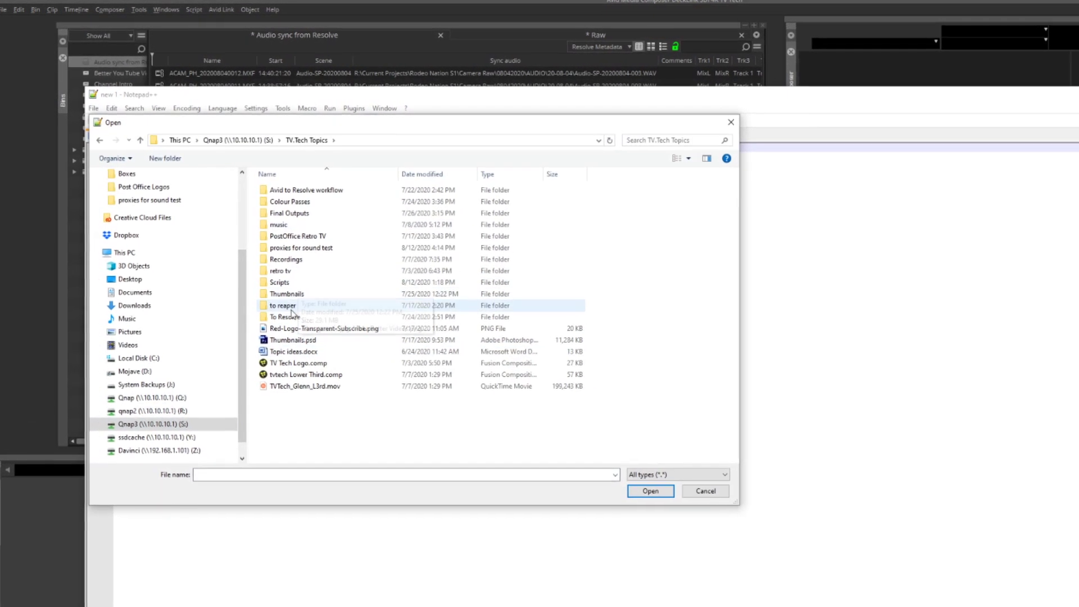
{"action": "double_click", "coordinate": [307, 253]}
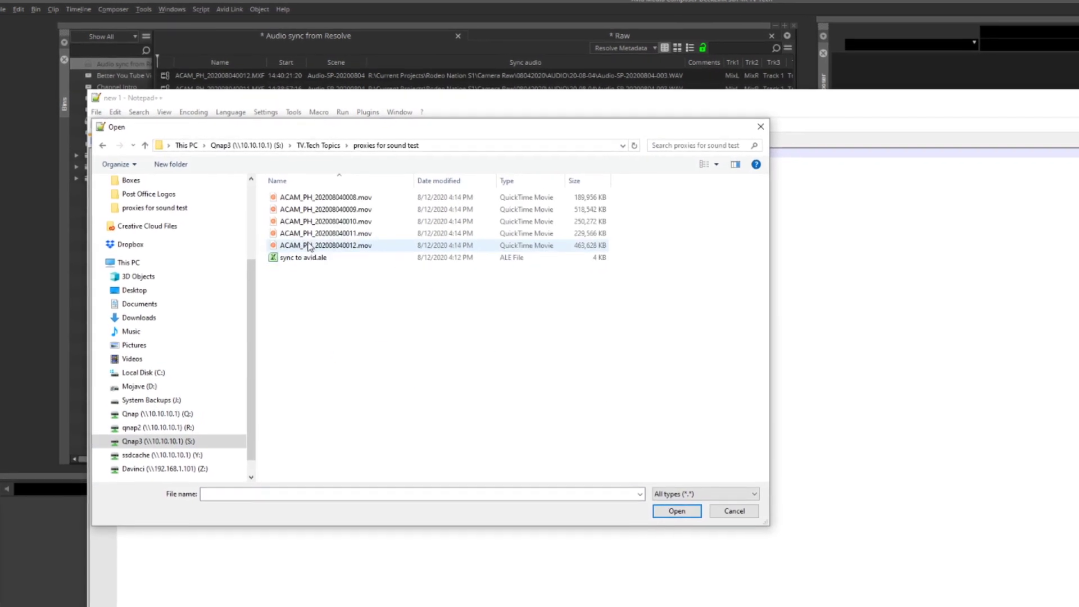
{"action": "left_click", "coordinate": [300, 252]}
{"action": "left_click", "coordinate": [688, 519]}
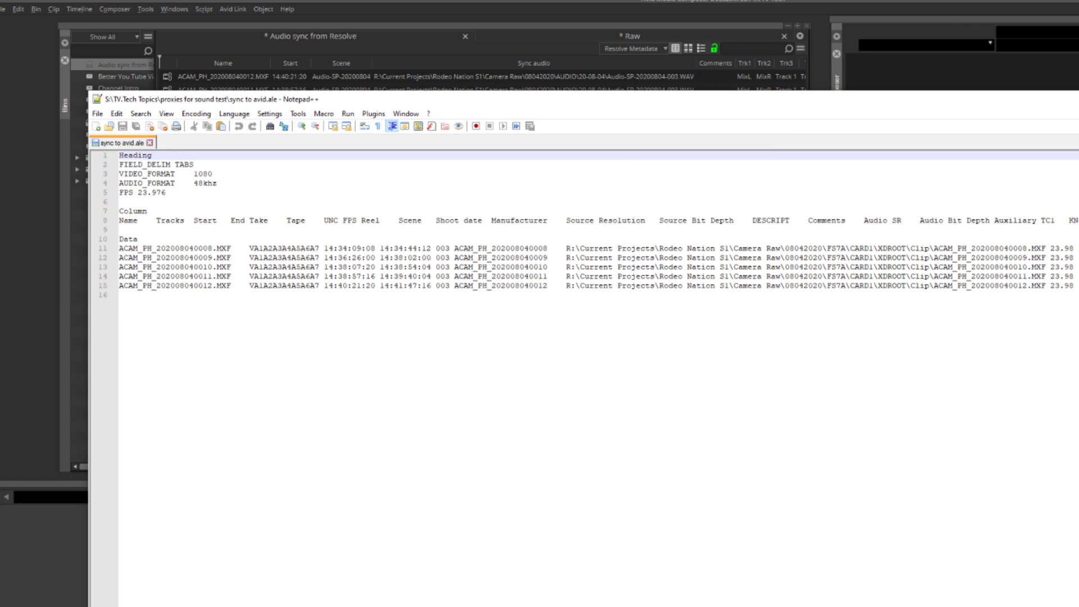
Examine the ALE's heading, column names and five clip rows, through to the Sync Audio paths and offset values
{"action": "scroll", "coordinate": [598, 225], "scroll_direction": "right", "scroll_amount": 15}
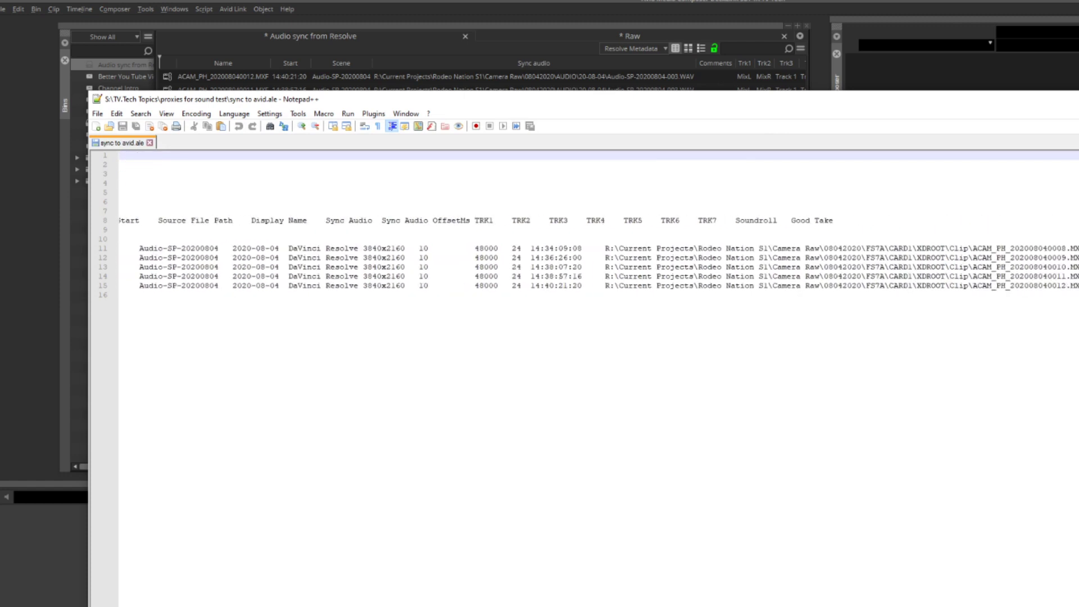
{"action": "scroll", "coordinate": [598, 253], "scroll_direction": "right", "scroll_amount": 3}
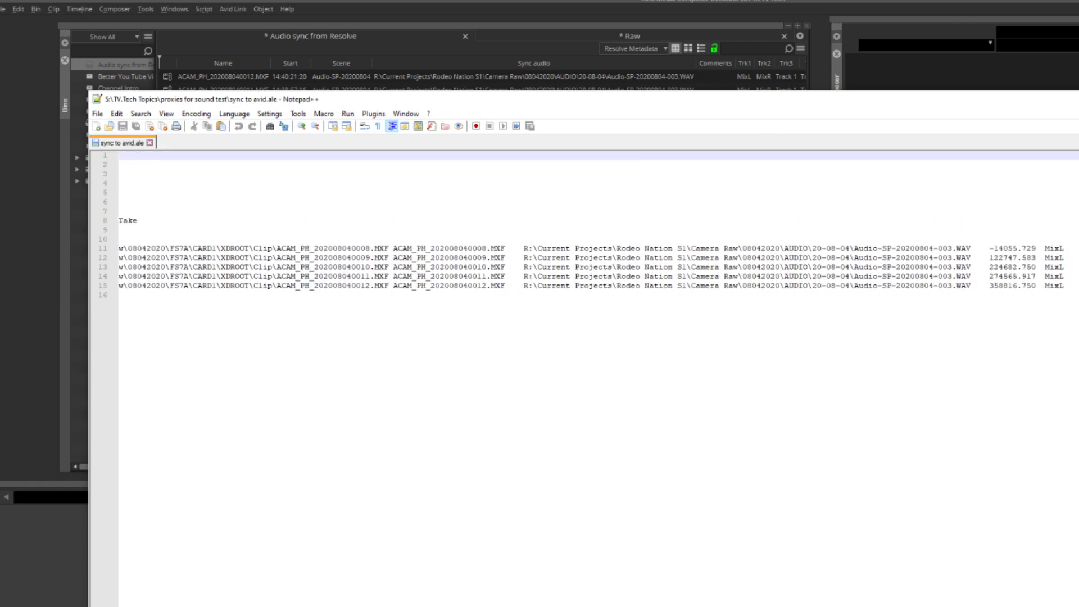
{"action": "scroll", "coordinate": [599, 267], "scroll_direction": "left", "scroll_amount": 20}
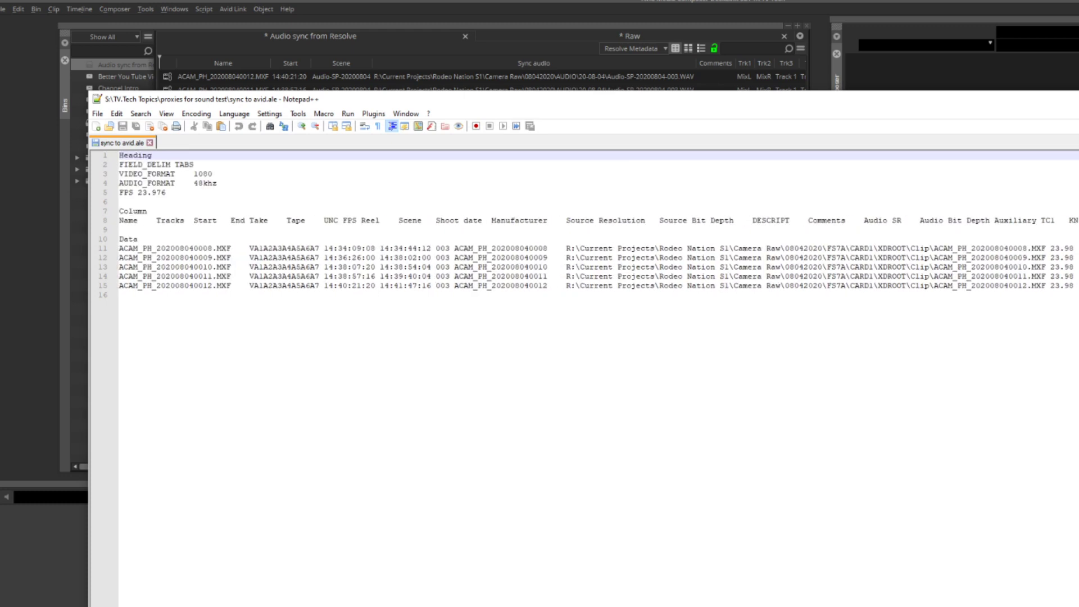
{"action": "scroll", "coordinate": [599, 253], "scroll_direction": "right", "scroll_amount": 20}
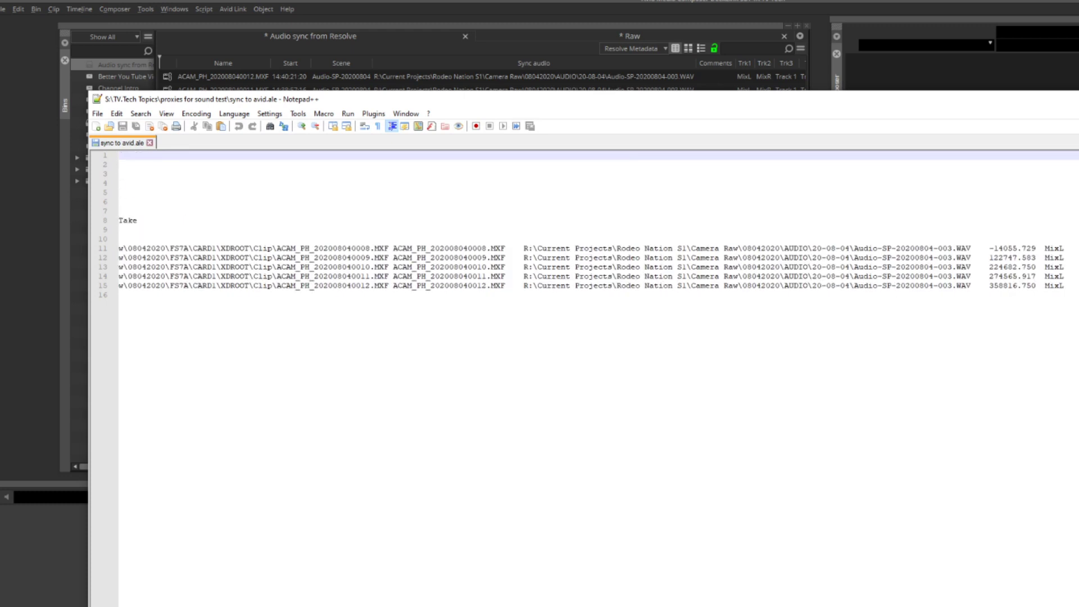
{"action": "scroll", "coordinate": [598, 267], "scroll_direction": "left", "scroll_amount": 20}
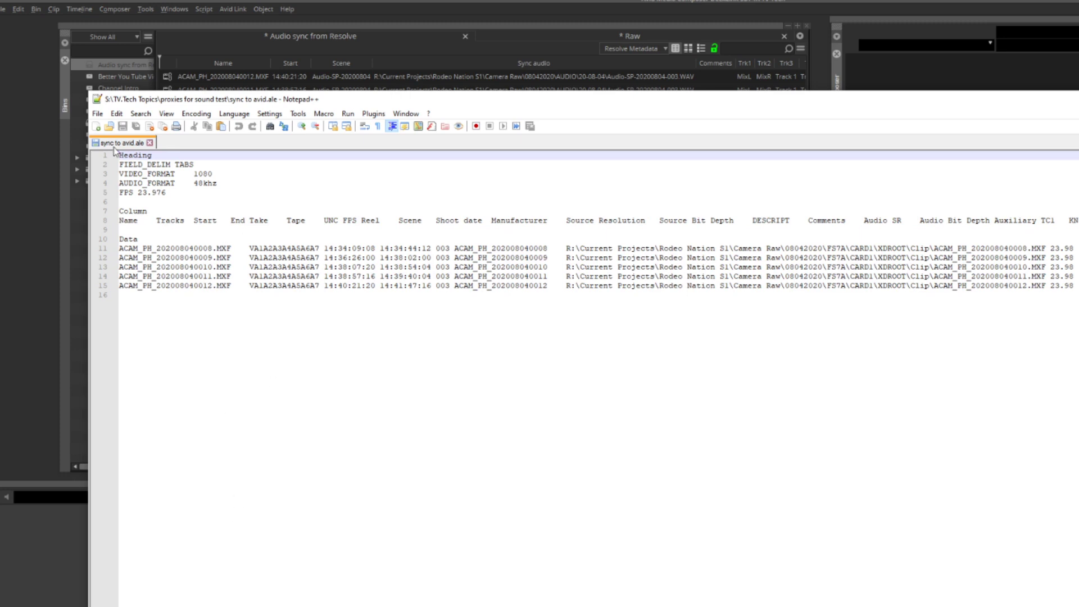
{"action": "left_click_drag", "start_coordinate": [119, 156], "coordinate": [421, 306]}
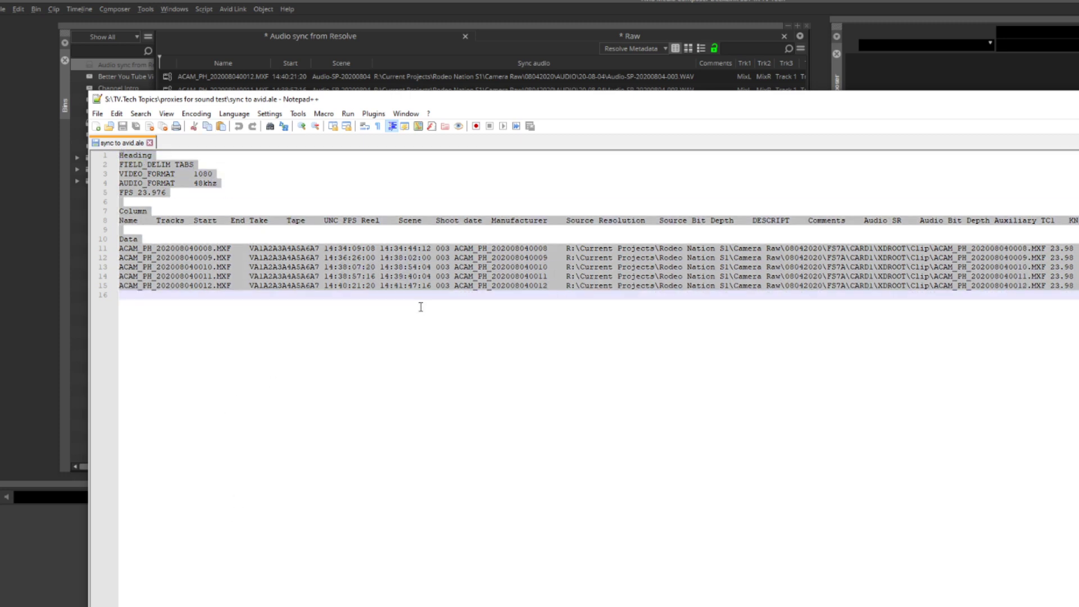
{"action": "left_click", "coordinate": [544, 343]}
{"action": "left_click", "coordinate": [522, 267]}
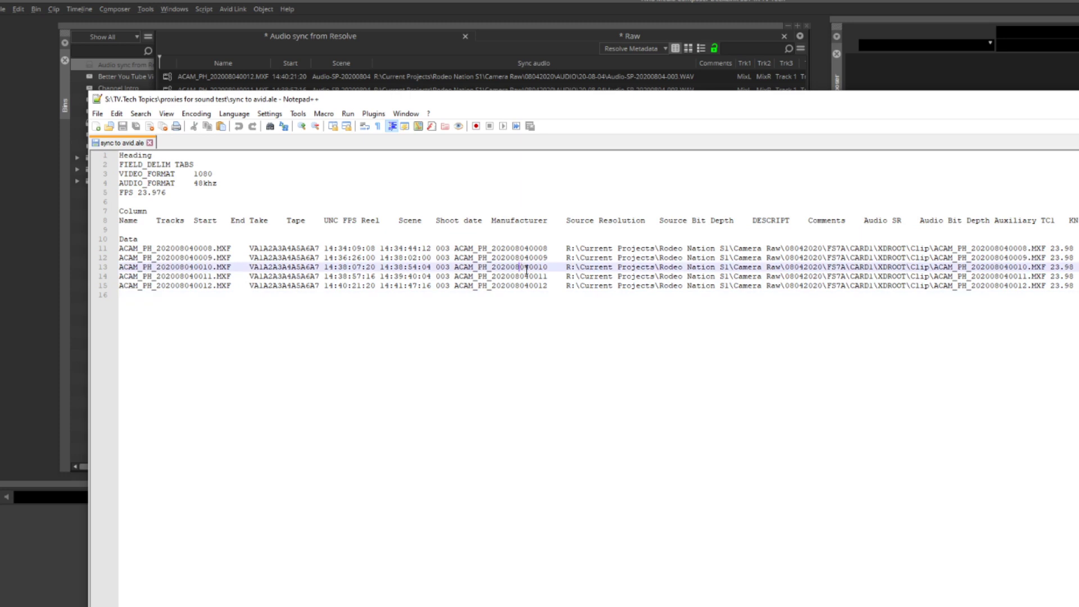
{"action": "scroll", "coordinate": [596, 267], "scroll_direction": "right", "scroll_amount": 15}
{"action": "scroll", "coordinate": [596, 267], "scroll_direction": "right", "scroll_amount": 5}
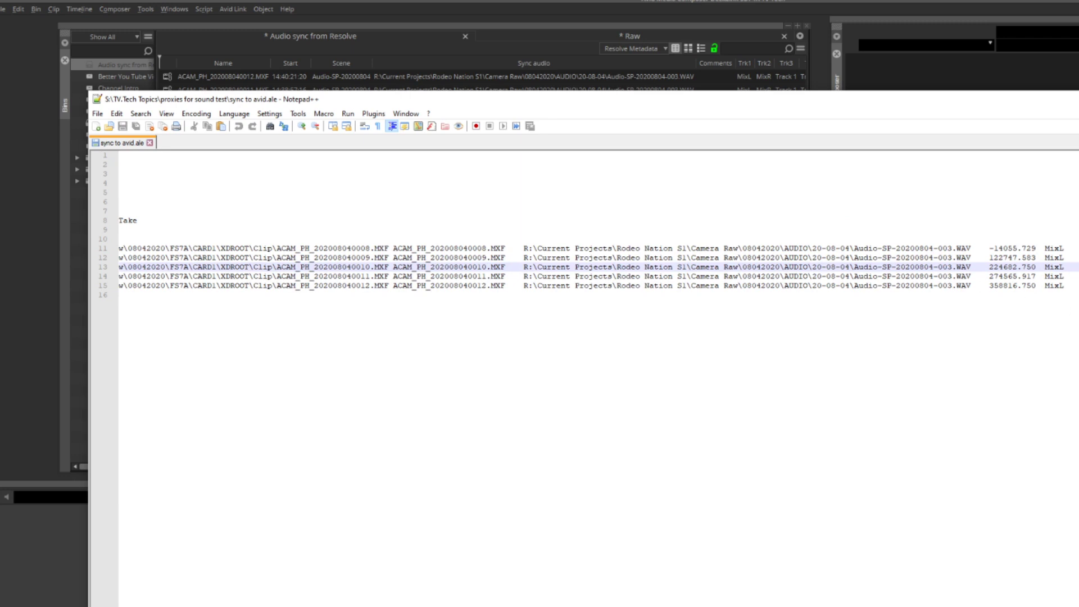
Strip "R:\Current Projects\Rodeo Nation S1\Camera Raw\08042020\AUDIO\20-08-04\" from all Sync Audio entries by replacing it with nothing
{"action": "mouse_move", "coordinate": [973, 248]}
{"action": "left_mouse_down"}
{"action": "mouse_move", "coordinate": [849, 265]}
{"action": "mouse_move", "coordinate": [857, 241]}
{"action": "mouse_move", "coordinate": [773, 247]}
{"action": "mouse_move", "coordinate": [1078, 247]}
{"action": "mouse_move", "coordinate": [976, 181]}
{"action": "mouse_move", "coordinate": [968, 250]}
{"action": "left_mouse_up"}
{"action": "left_click", "coordinate": [964, 251]}
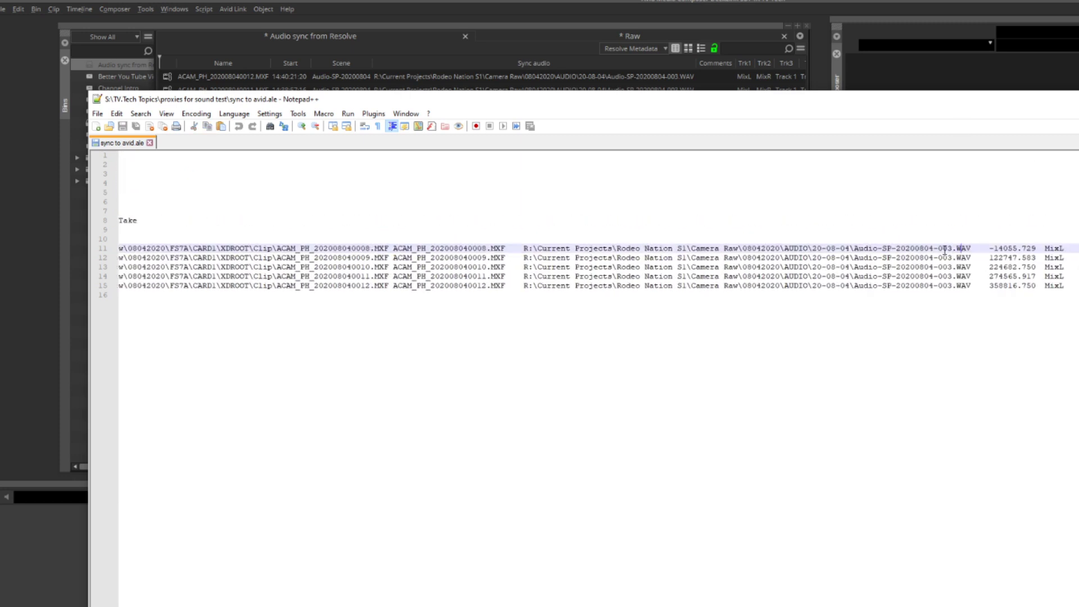
{"action": "left_click_drag", "start_coordinate": [524, 248], "coordinate": [850, 251]}
{"action": "scroll", "coordinate": [585, 248], "scroll_direction": "left", "scroll_amount": 5}
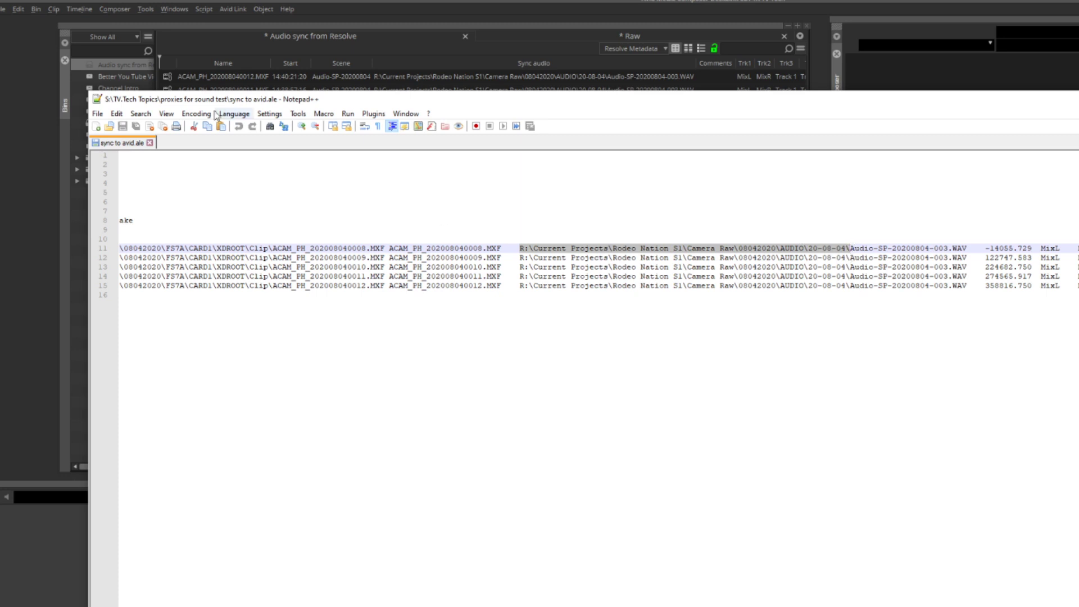
{"action": "left_click", "coordinate": [136, 114]}
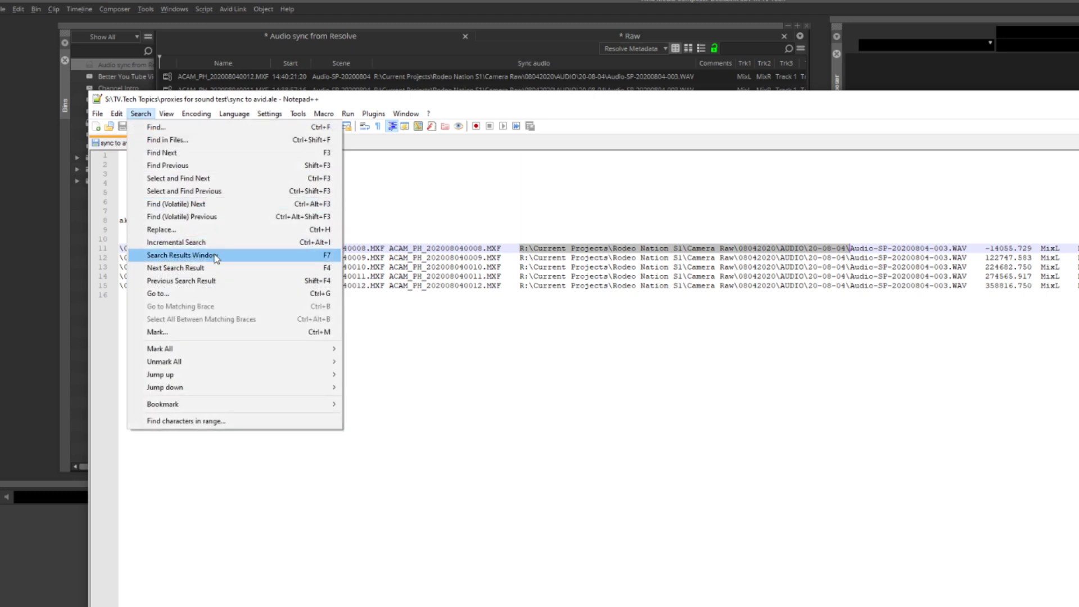
{"action": "left_click", "coordinate": [204, 230]}
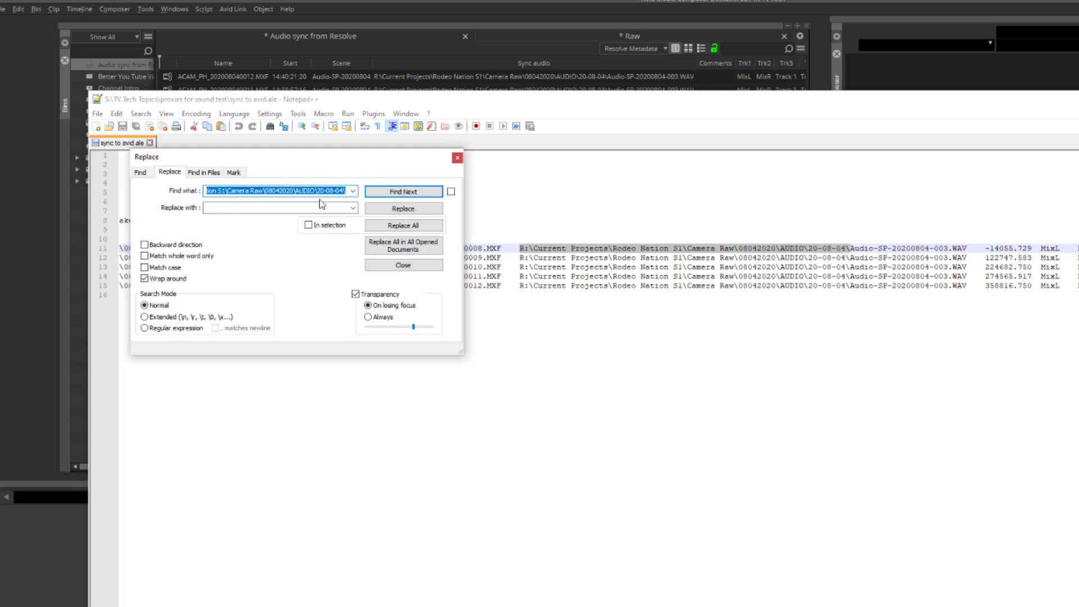
{"action": "left_click", "coordinate": [216, 209]}
{"action": "left_click", "coordinate": [407, 209]}
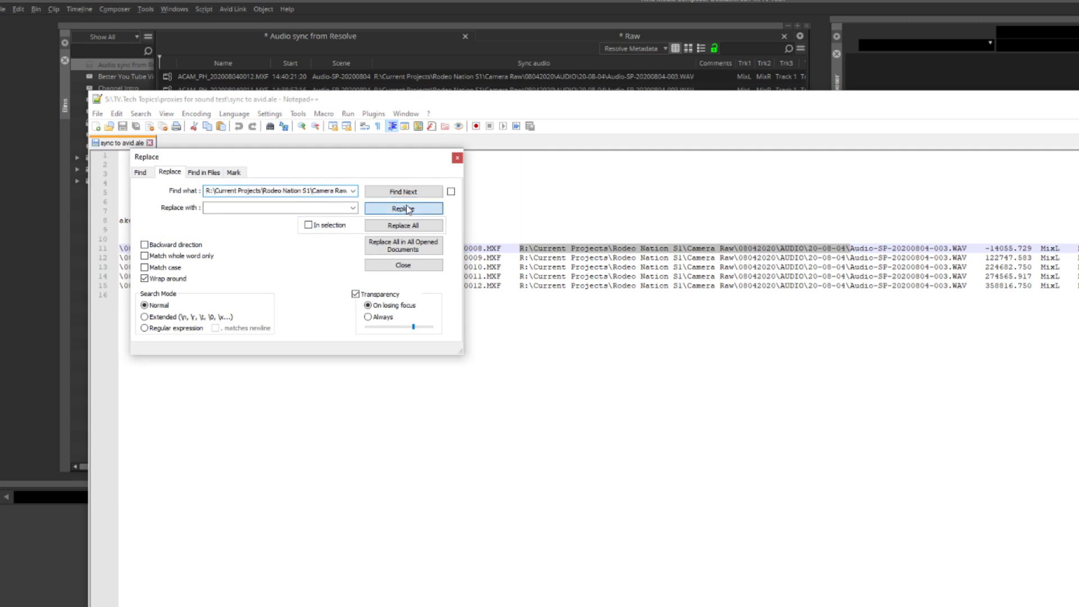
{"action": "left_click", "coordinate": [407, 209]}
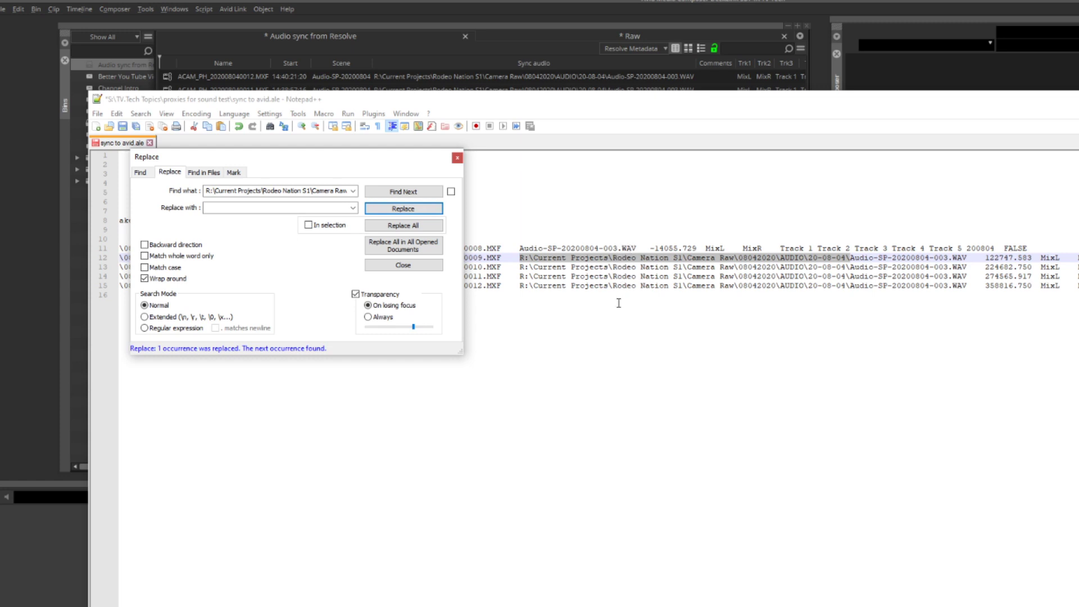
{"action": "left_click", "coordinate": [416, 226]}
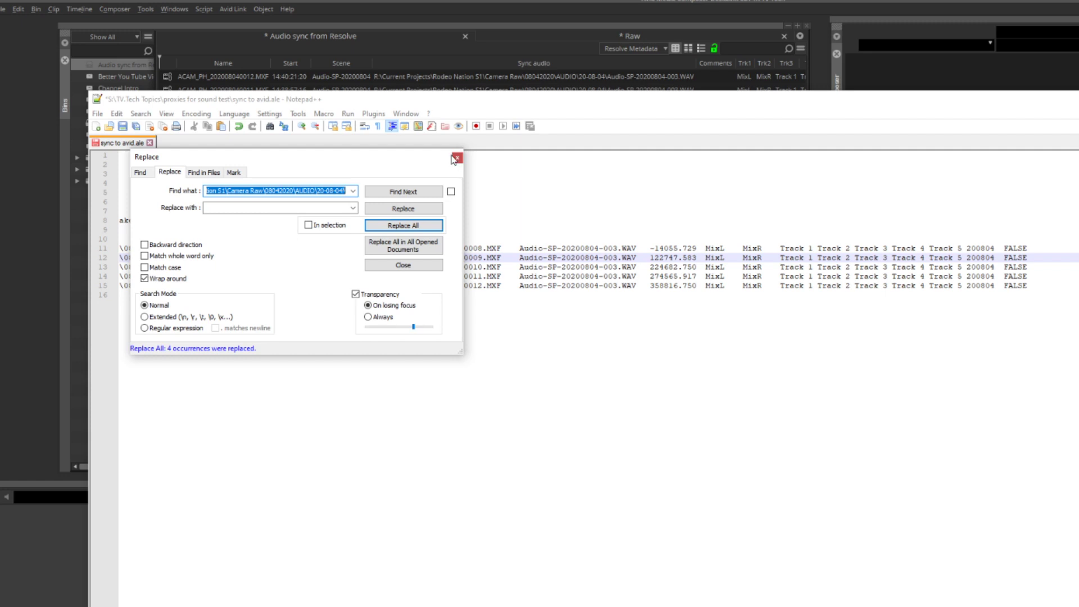
{"action": "left_click", "coordinate": [457, 160]}
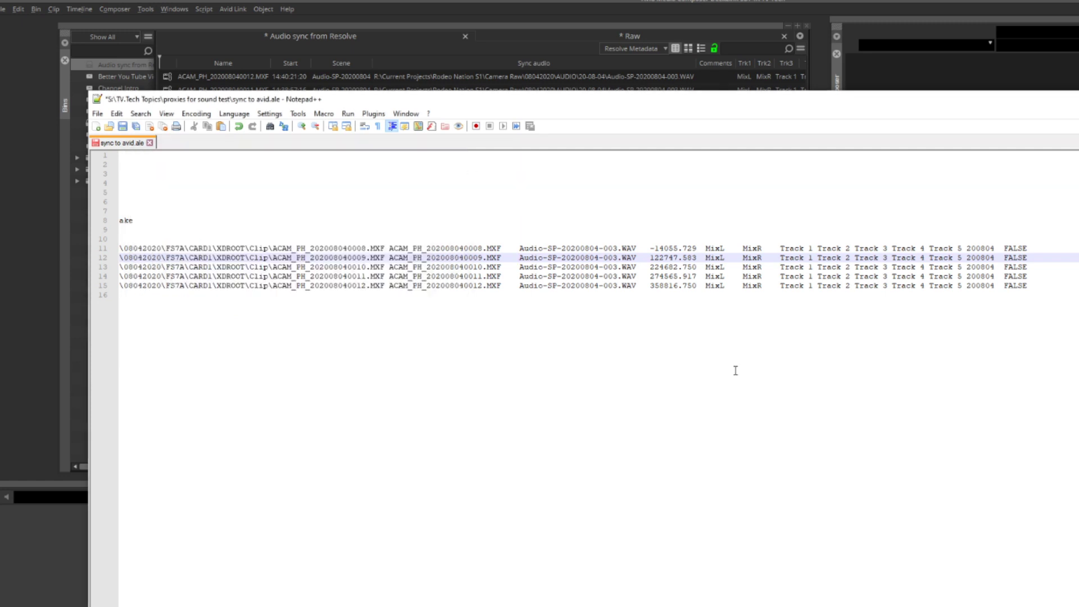
Check the shortened Sync Audio file names, save "sync to avid.ale" and close Notepad++
{"action": "left_click_drag", "start_coordinate": [519, 285], "coordinate": [635, 242]}
{"action": "left_click", "coordinate": [627, 331]}
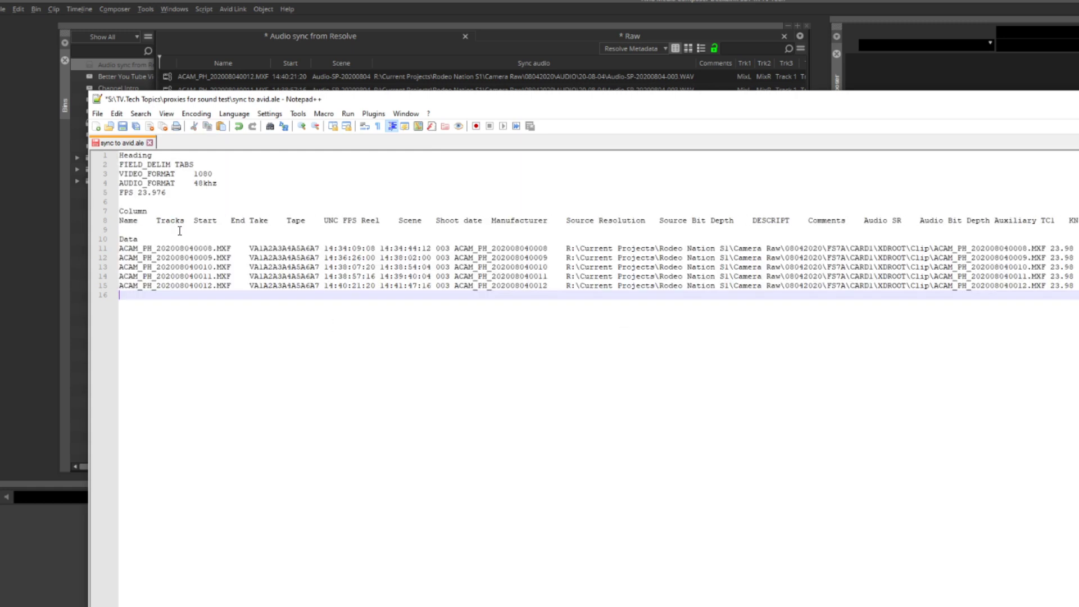
{"action": "left_click", "coordinate": [97, 115]}
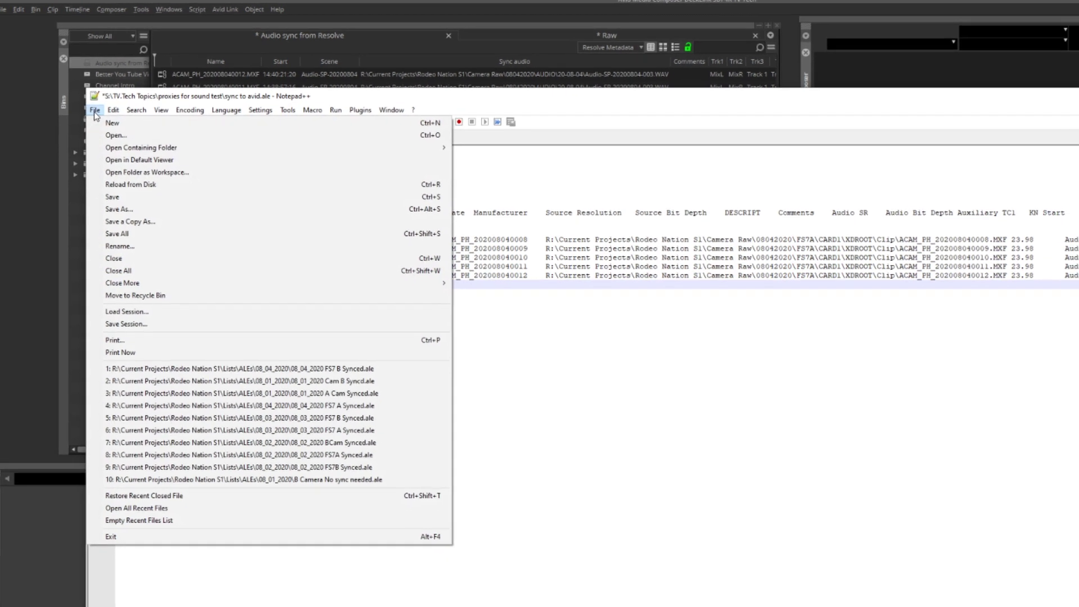
{"action": "left_click", "coordinate": [122, 181]}
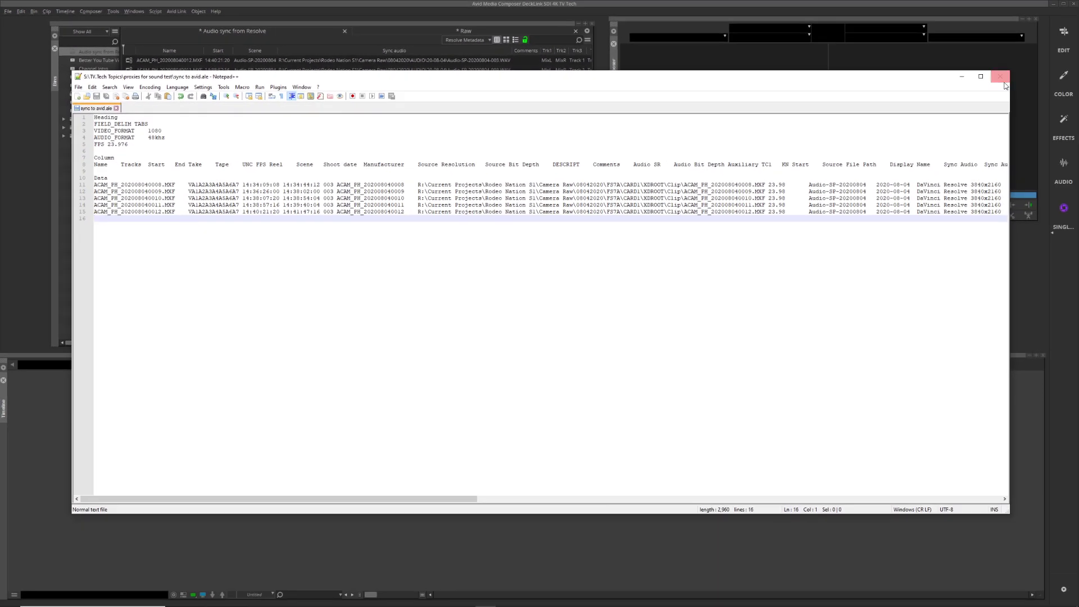
{"action": "left_click", "coordinate": [1004, 77]}
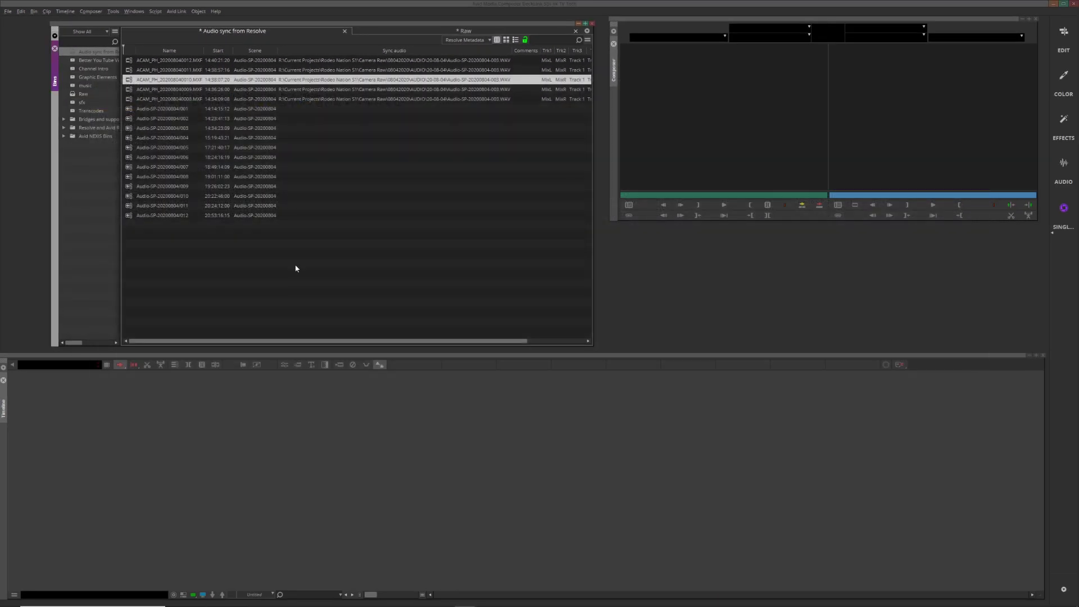
Import "sync to avid.ale" from the "proxies for sound test" folder onto the five camera clips in the Audio sync from Resolve bin
{"action": "left_click", "coordinate": [139, 99]}
{"action": "left_click", "coordinate": [133, 64], "text": "shift"}
{"action": "right_click", "coordinate": [133, 63]}
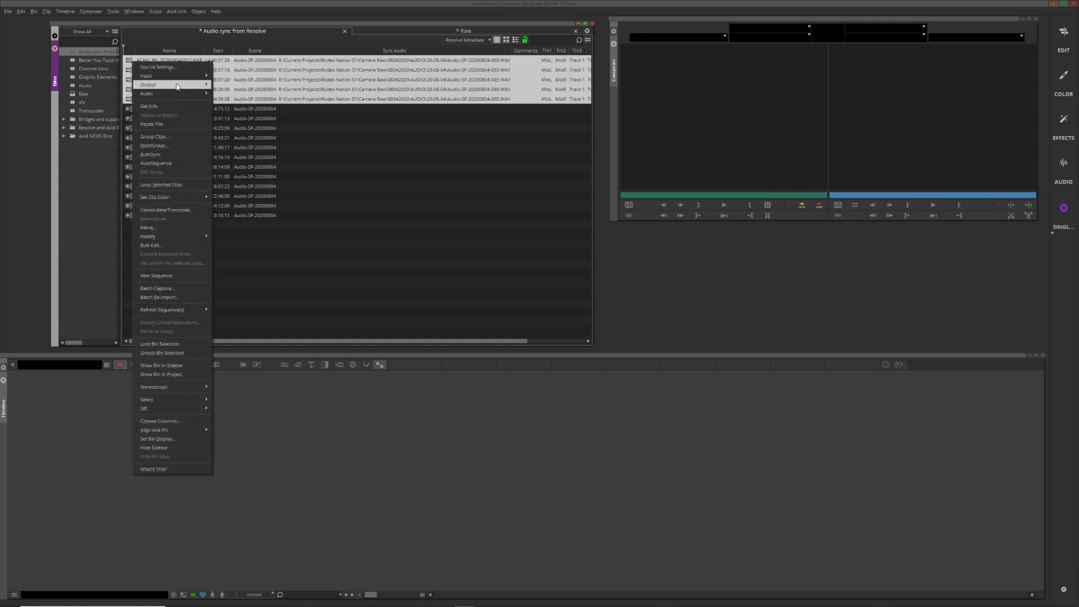
{"action": "mouse_move", "coordinate": [182, 76]}
{"action": "left_click", "coordinate": [225, 84]}
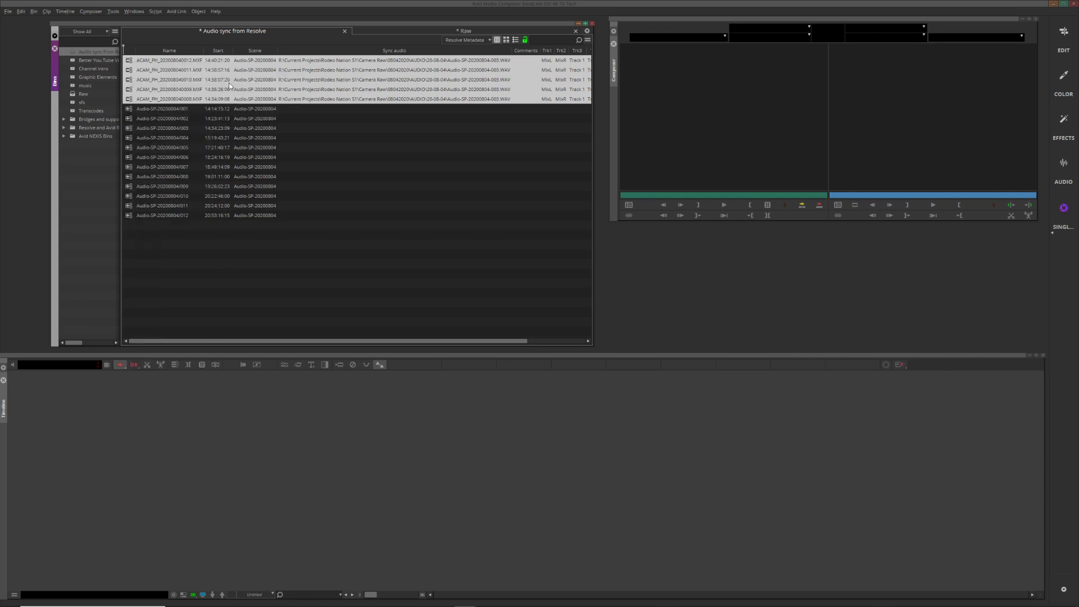
{"action": "left_click", "coordinate": [485, 297]}
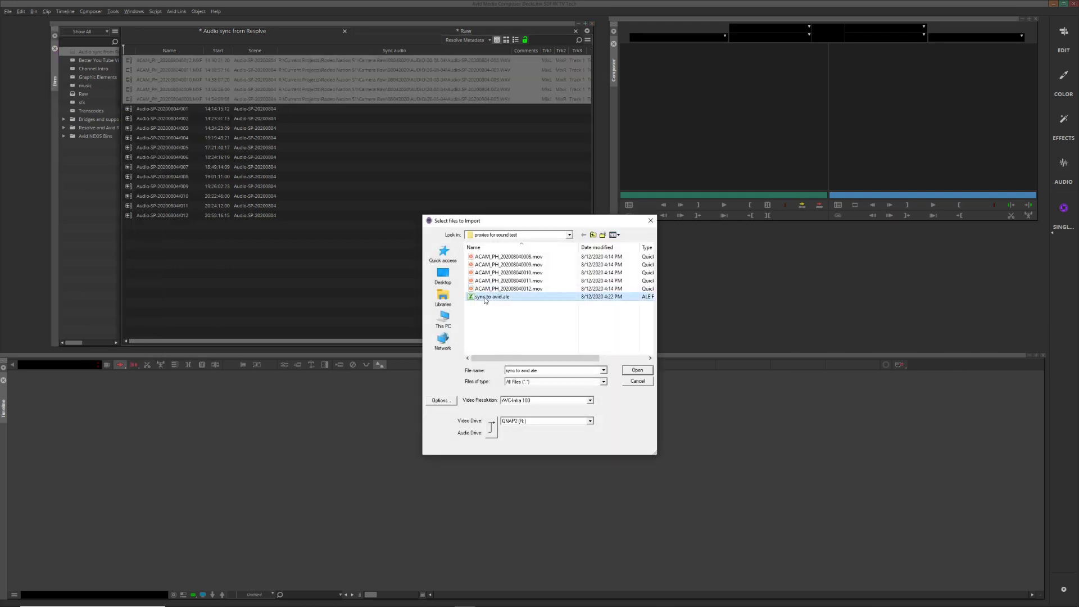
{"action": "left_click", "coordinate": [637, 370]}
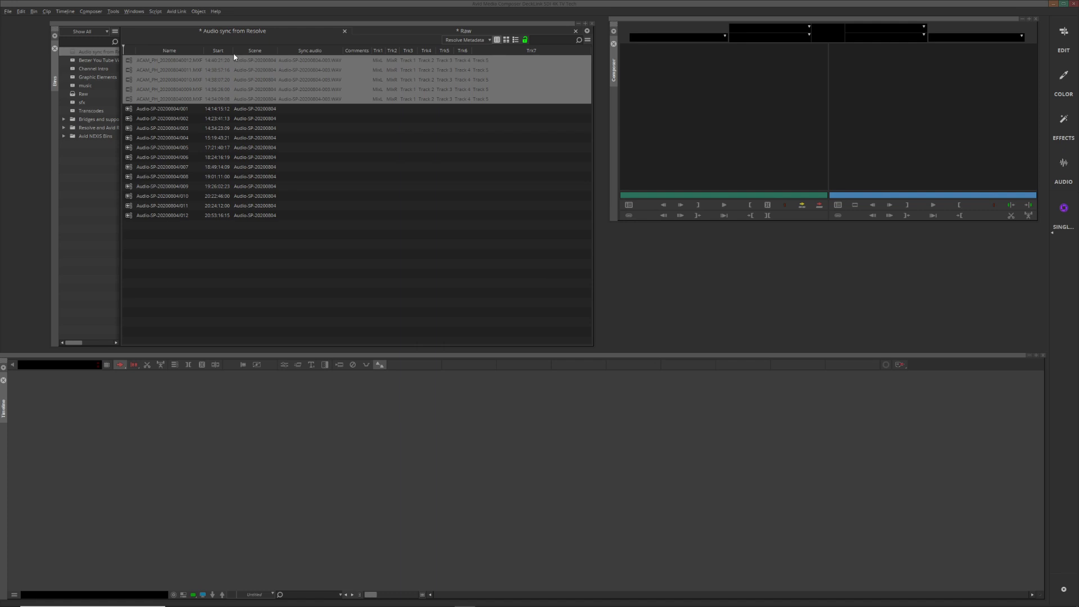
Compare the file names in the Sync audio column with the audio clips' names, and scrub through the camera clips' sequence
{"action": "left_click", "coordinate": [391, 154]}
{"action": "left_click", "coordinate": [312, 50]}
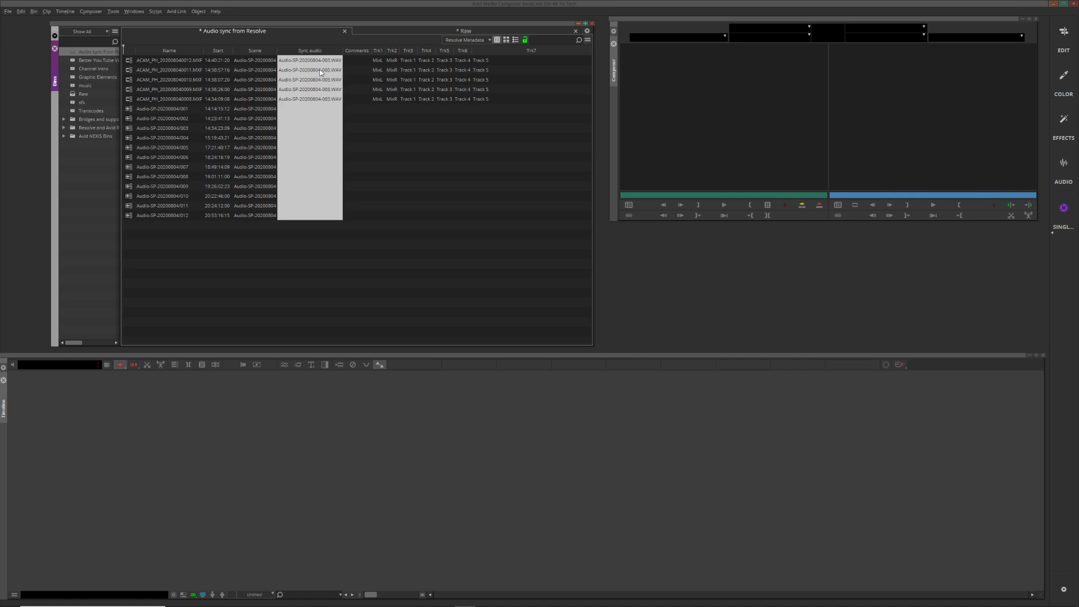
{"action": "left_click", "coordinate": [161, 119]}
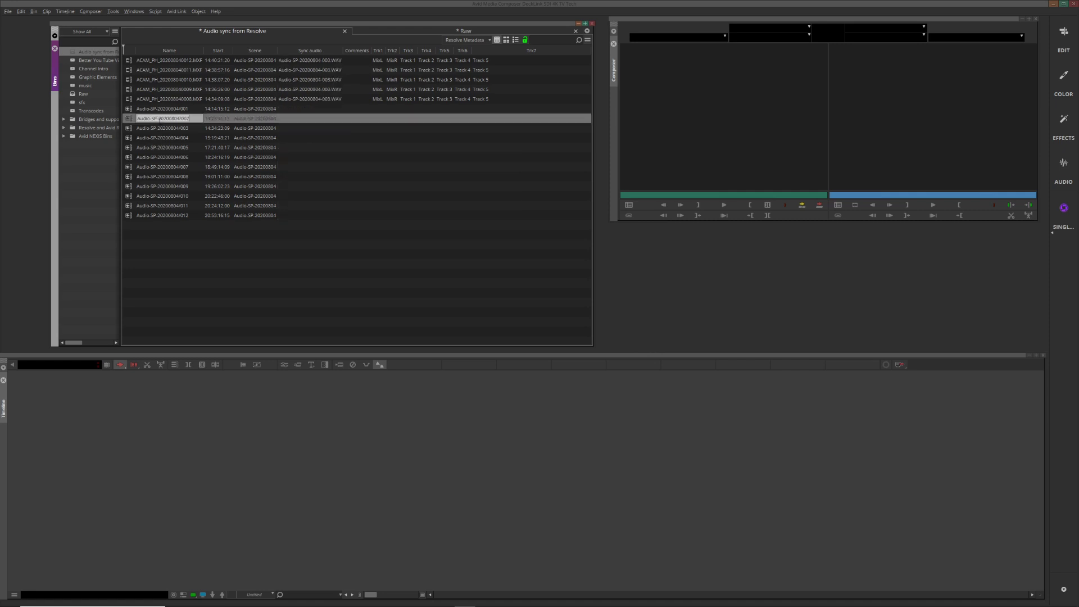
{"action": "left_click", "coordinate": [148, 147]}
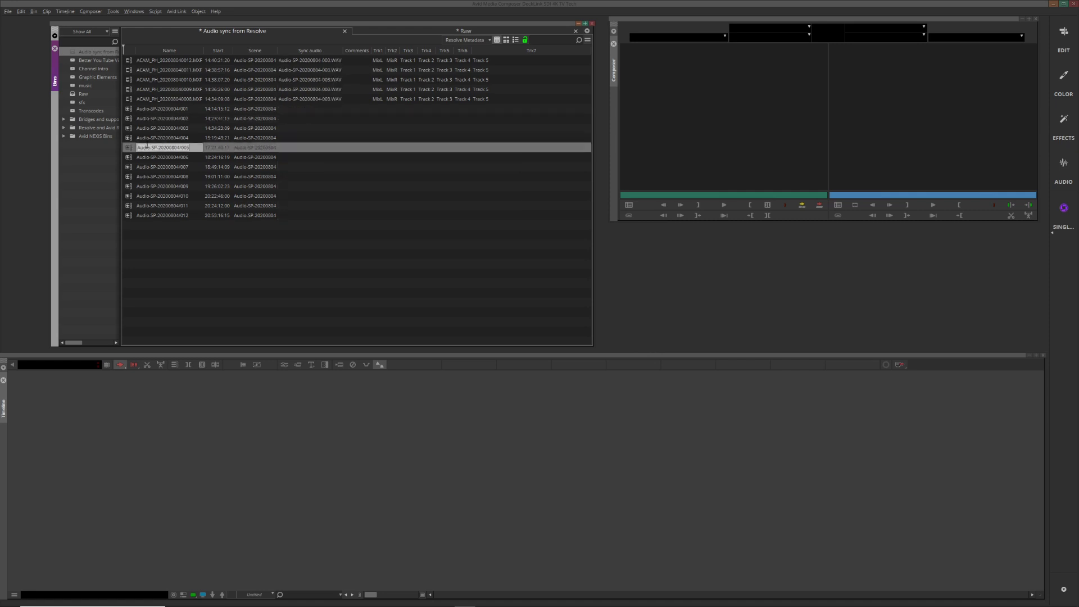
{"action": "left_click", "coordinate": [151, 177]}
{"action": "left_click", "coordinate": [157, 196]}
{"action": "left_click", "coordinate": [158, 215]}
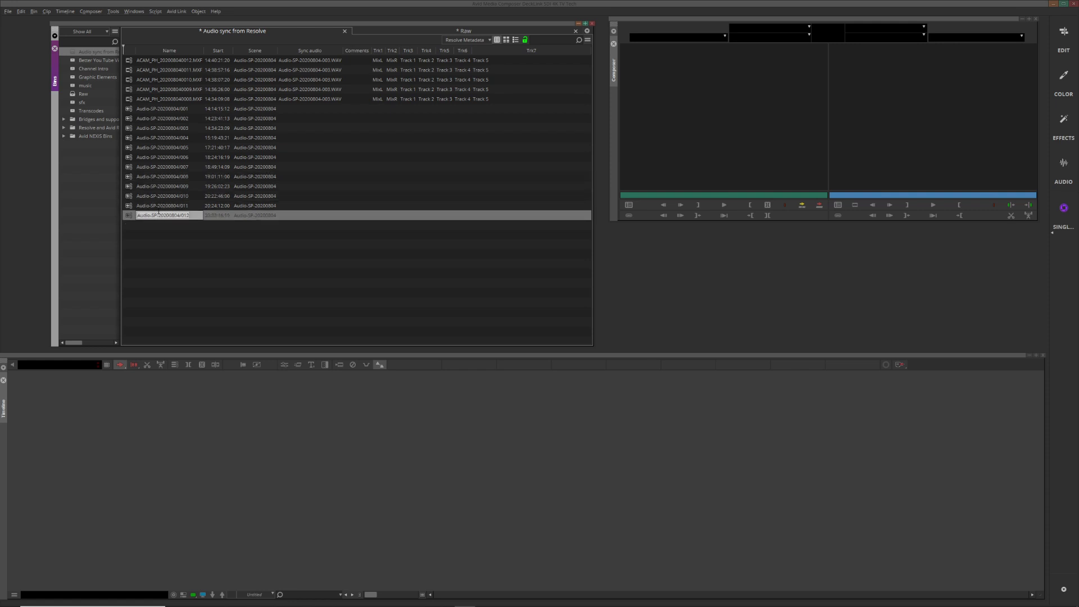
{"action": "left_click", "coordinate": [363, 256]}
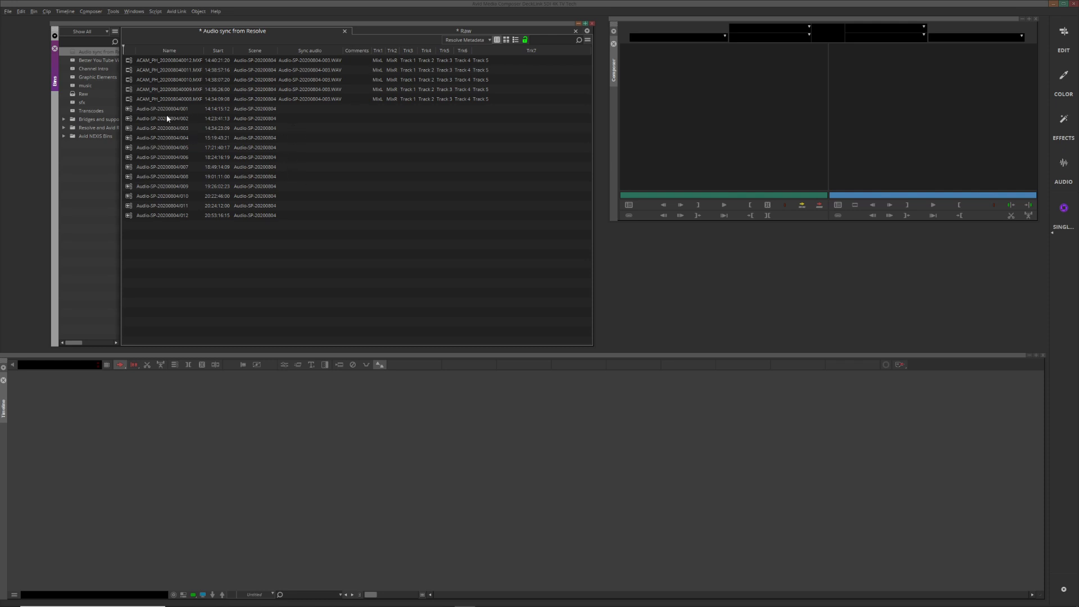
{"action": "left_click_drag", "start_coordinate": [936, 446], "coordinate": [836, 441]}
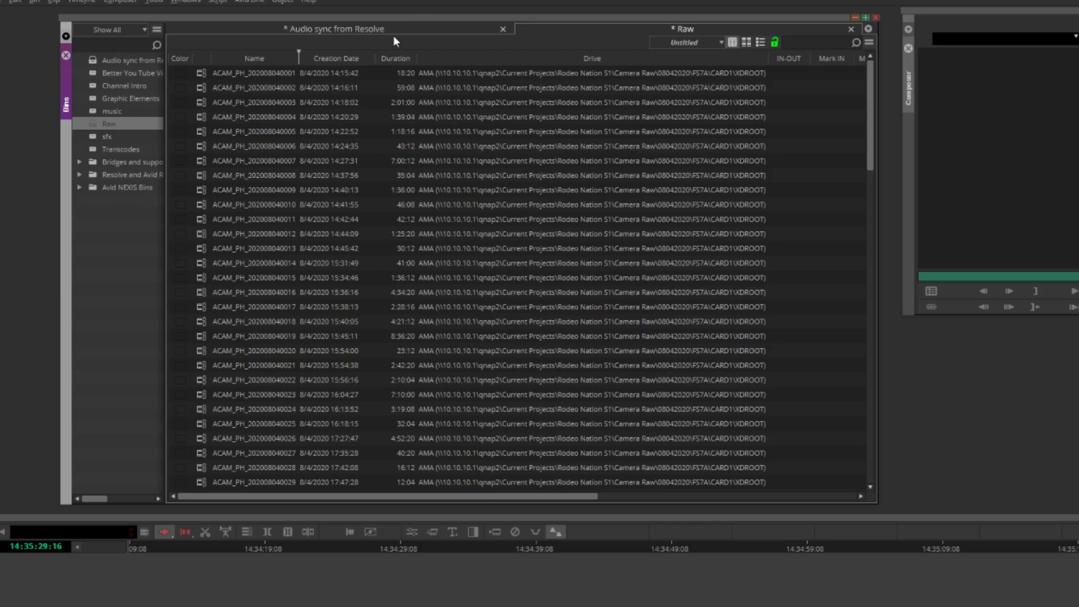
Move the twelve Audio-SP-20200804 clips from the Audio sync from Resolve bin into the Raw bin
{"action": "left_click", "coordinate": [277, 31]}
{"action": "left_click_drag", "start_coordinate": [302, 396], "coordinate": [186, 161]}
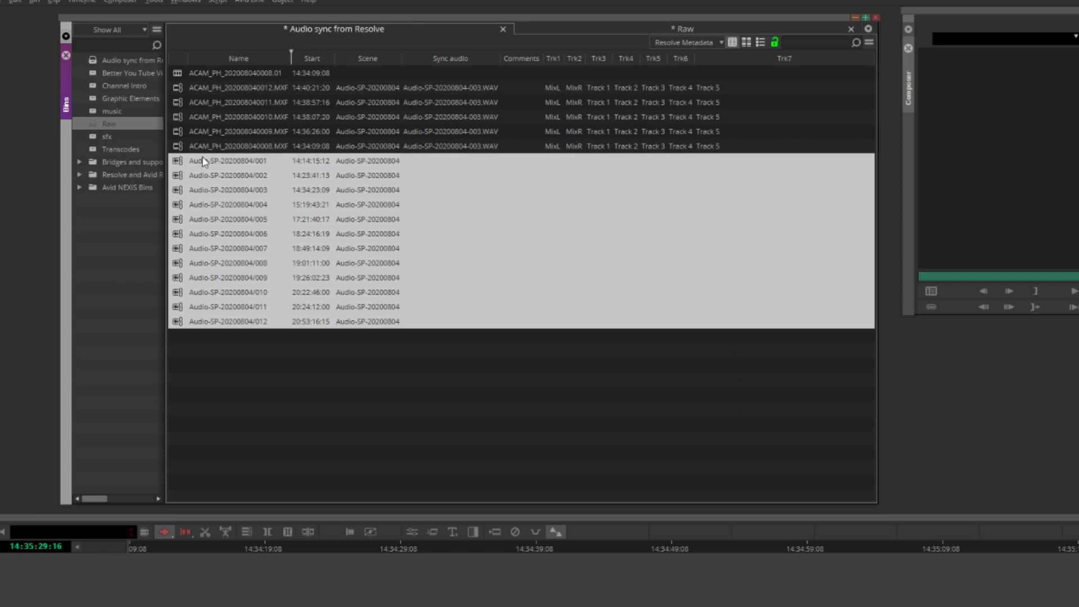
{"action": "left_click_drag", "start_coordinate": [665, 31], "coordinate": [664, 31]}
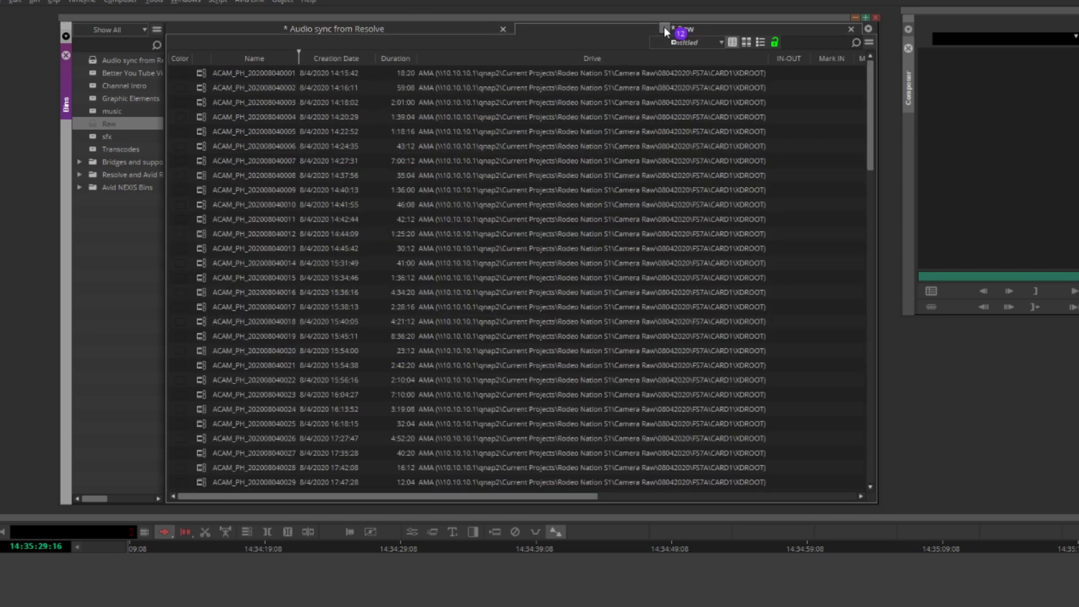
{"action": "left_click_drag", "start_coordinate": [607, 215], "coordinate": [596, 213]}
{"action": "left_click", "coordinate": [247, 293]}
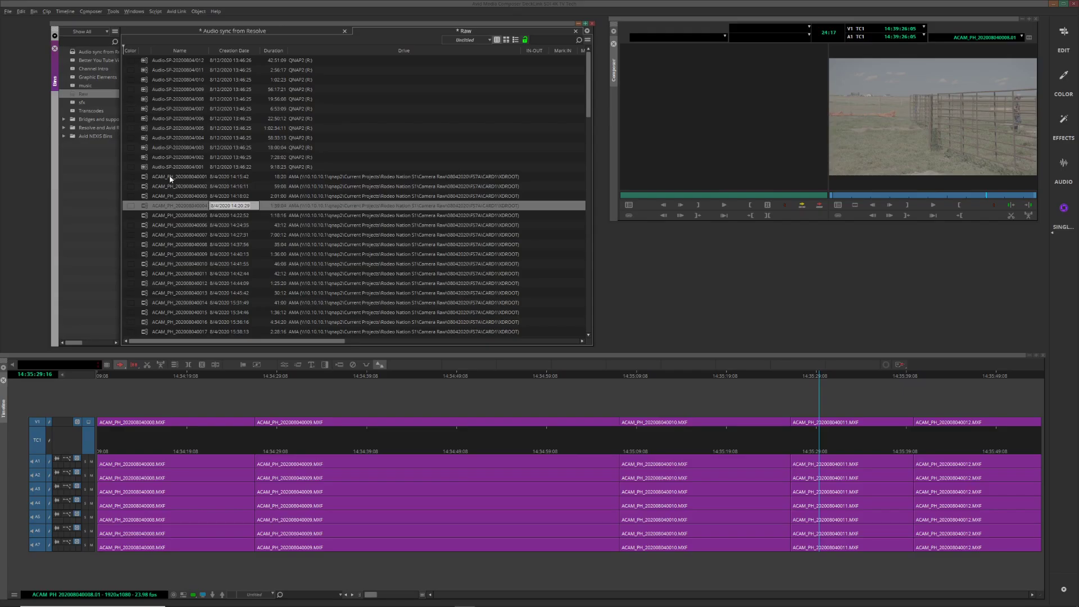
Select all audio and camera clips in the Raw bin
{"action": "left_click", "coordinate": [141, 177]}
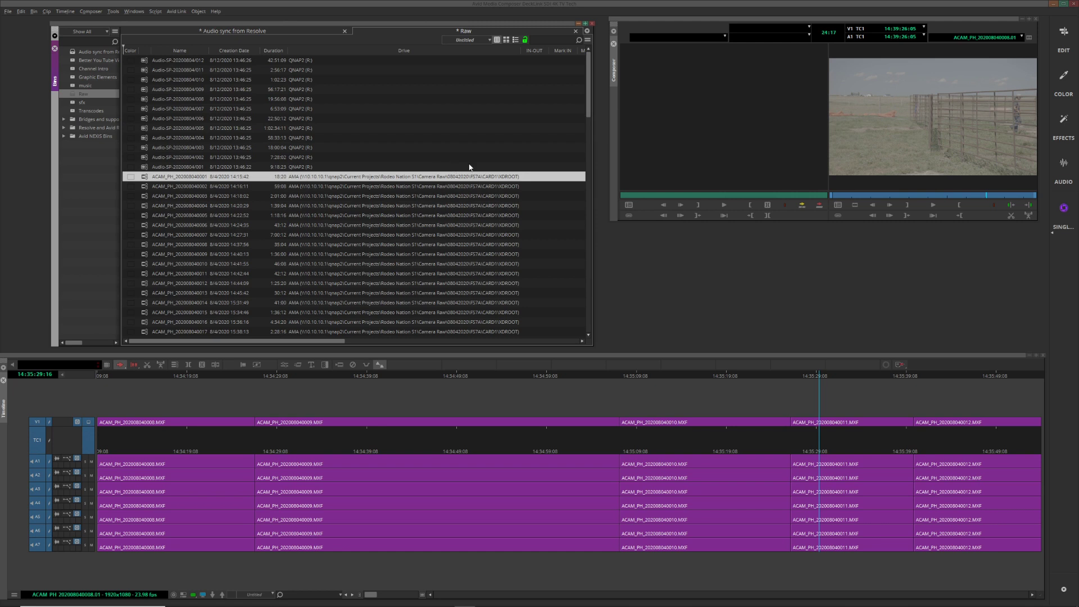
{"action": "mouse_move", "coordinate": [588, 88]}
{"action": "left_mouse_down"}
{"action": "mouse_move", "coordinate": [588, 344]}
{"action": "mouse_move", "coordinate": [588, 84]}
{"action": "left_mouse_up"}
{"action": "left_click", "coordinate": [149, 167]}
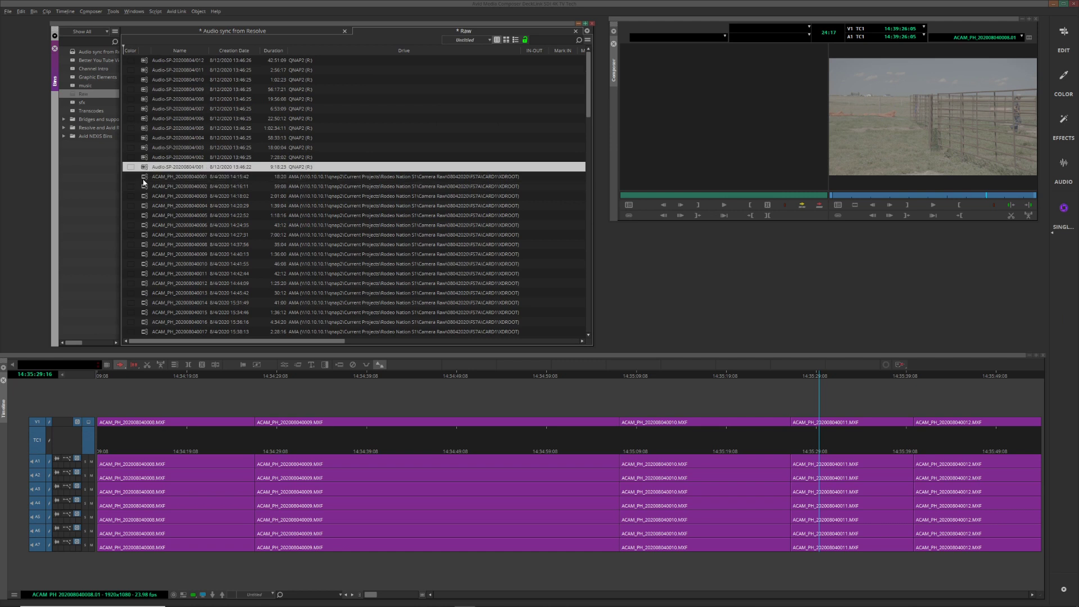
{"action": "key", "text": "ctrl+a"}
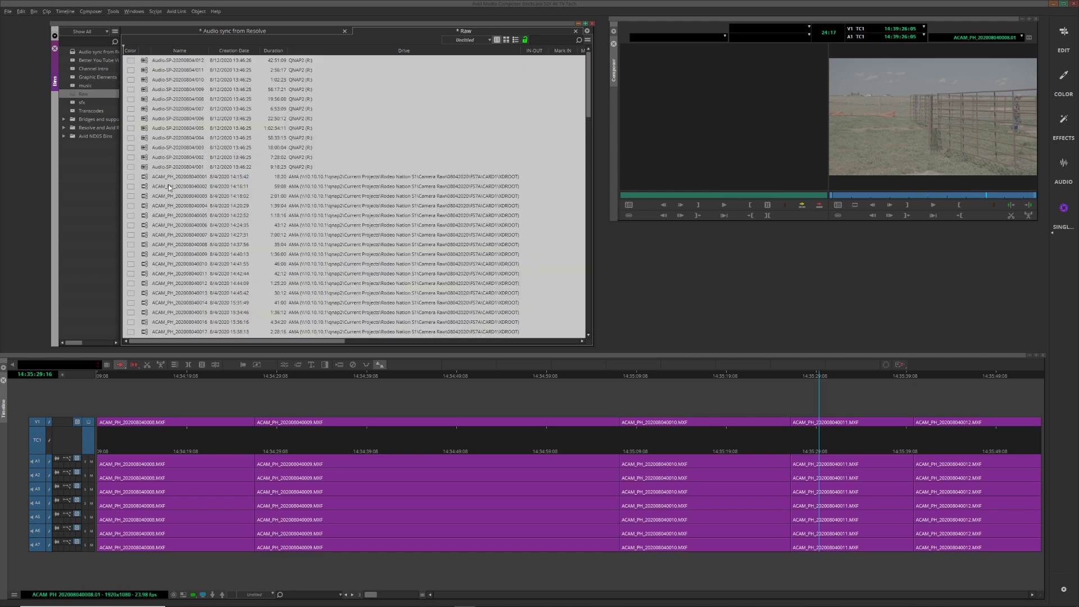
{"action": "left_click", "coordinate": [269, 31]}
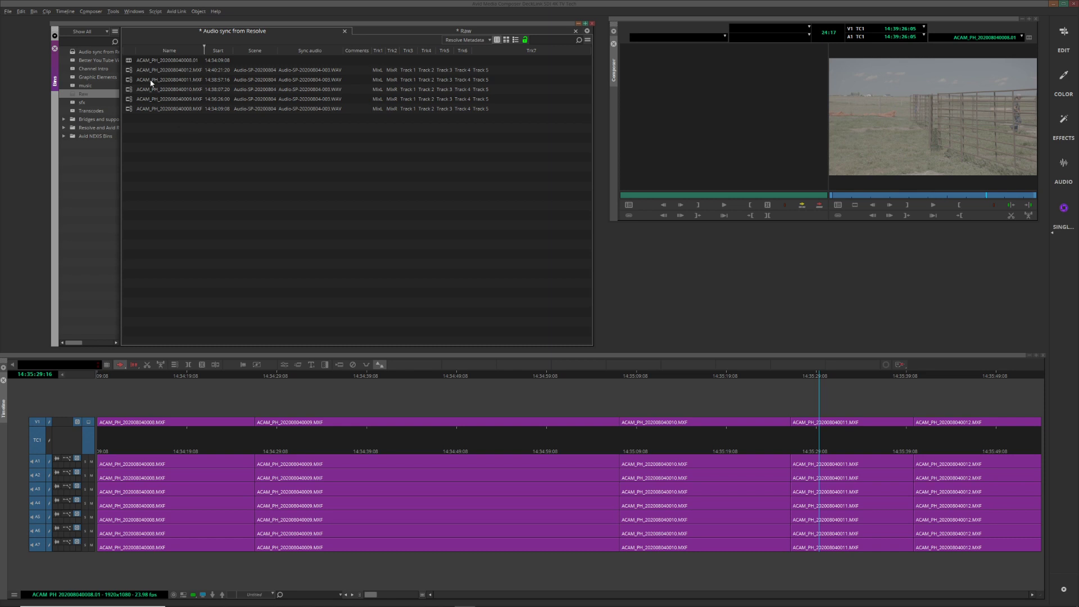
{"action": "left_click", "coordinate": [132, 61]}
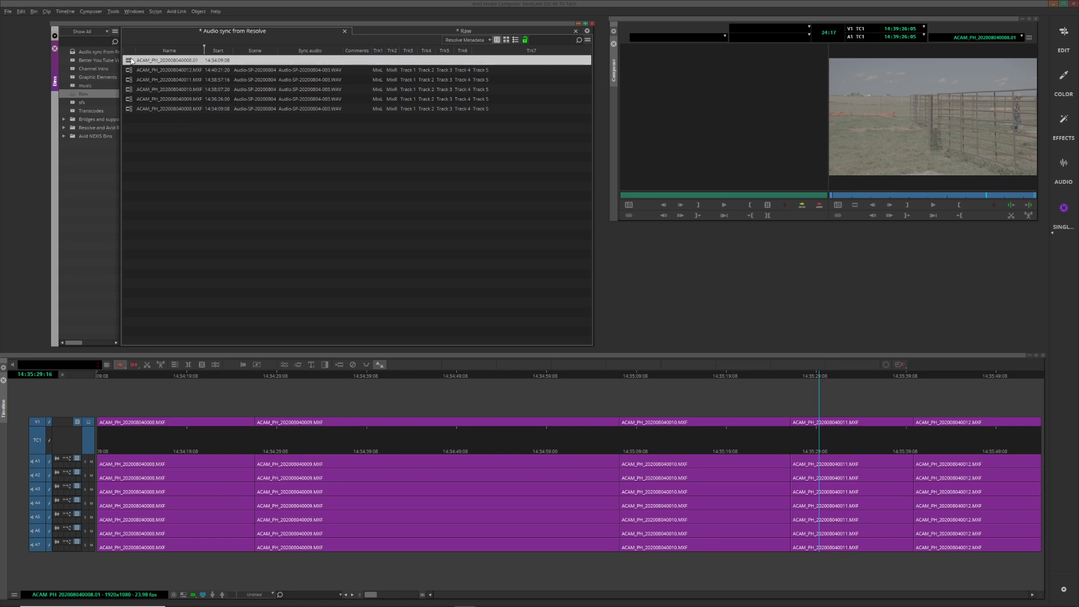
{"action": "right_click", "coordinate": [132, 65]}
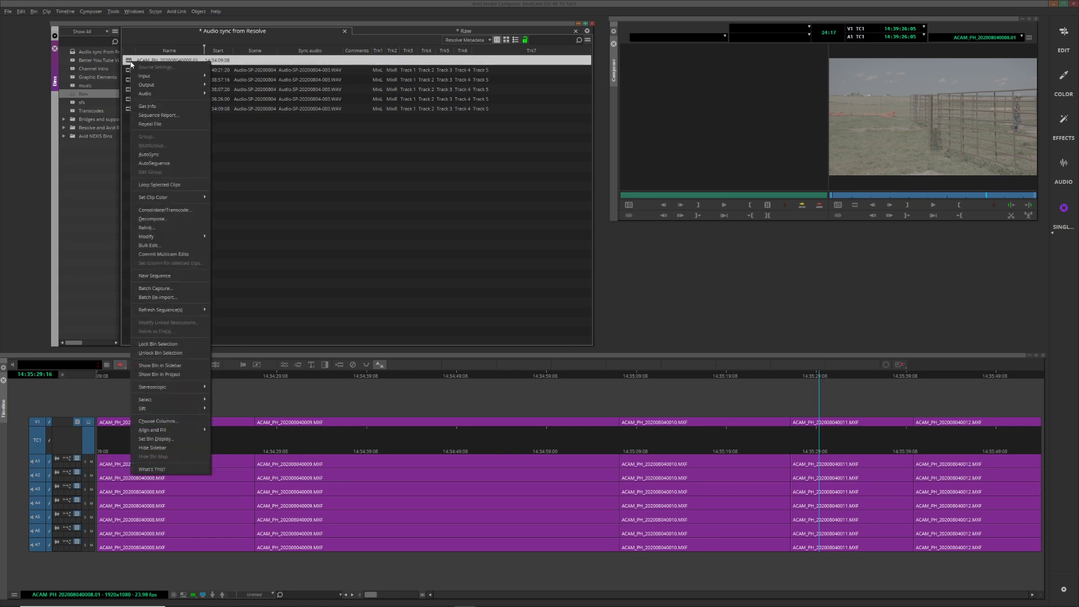
{"action": "left_click", "coordinate": [163, 227]}
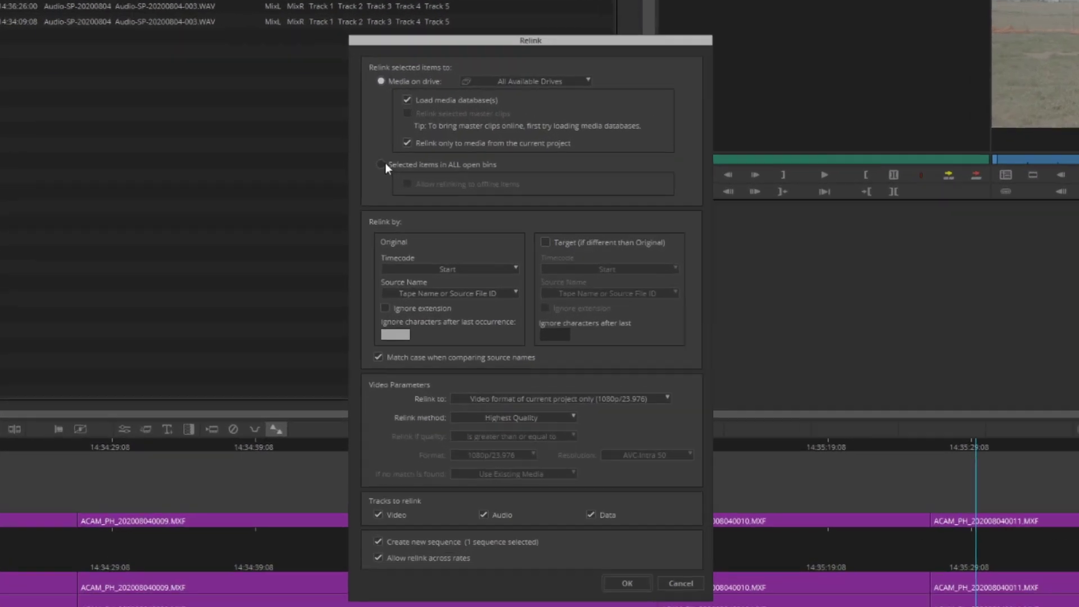
{"action": "left_click", "coordinate": [420, 184]}
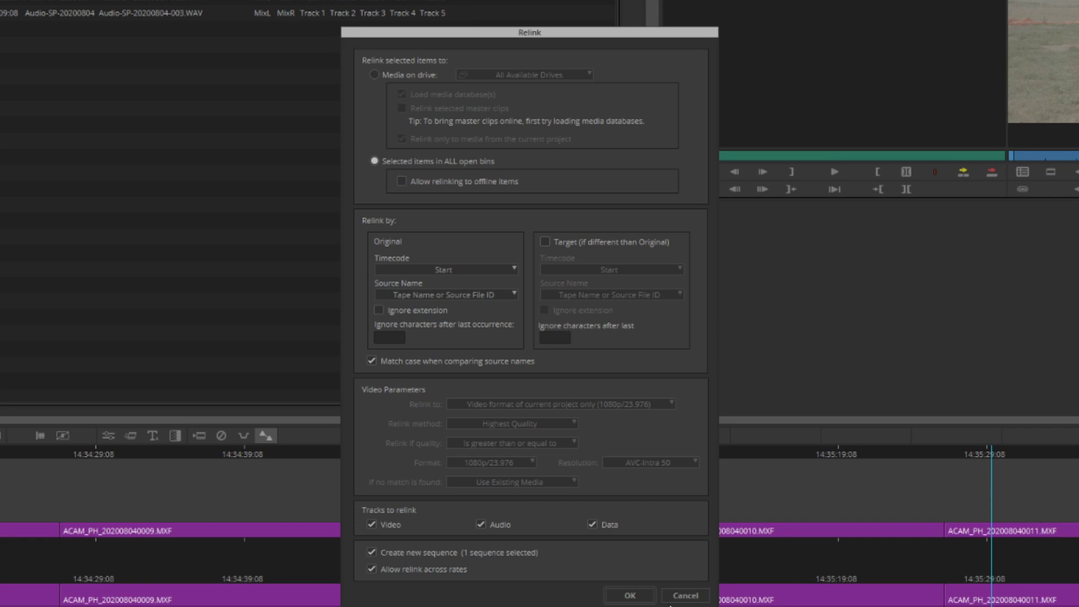
{"action": "left_click", "coordinate": [677, 597]}
Review the selected clips throughout the Raw bin and return to the Audio sync from Resolve bin
{"action": "left_click", "coordinate": [490, 32]}
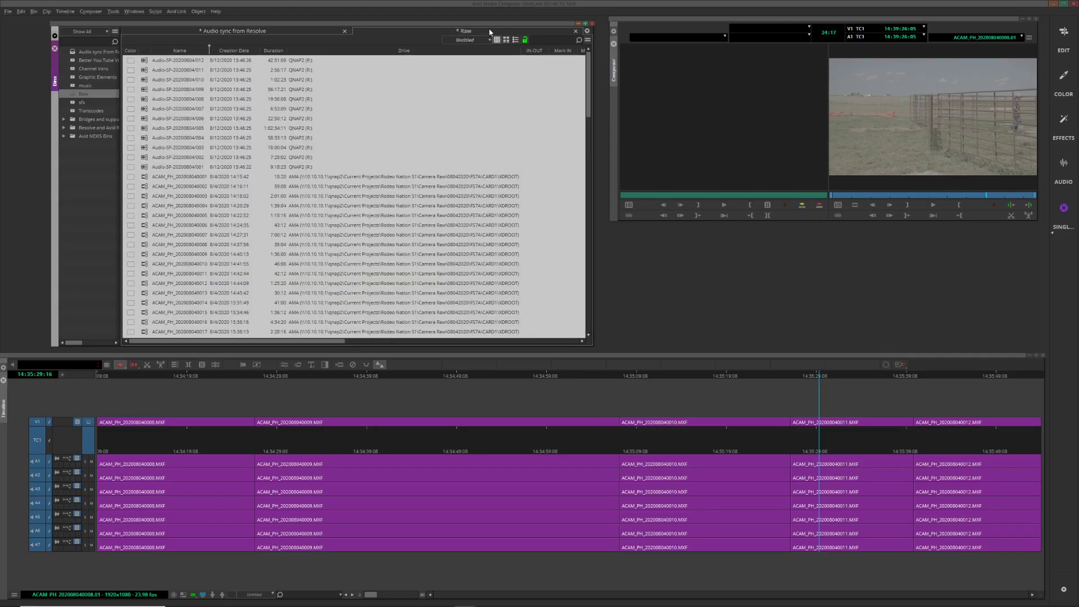
{"action": "scroll", "coordinate": [602, 178], "scroll_direction": "down", "scroll_amount": 5}
{"action": "scroll", "coordinate": [601, 178], "scroll_direction": "up", "scroll_amount": 5}
{"action": "left_click", "coordinate": [242, 32]}
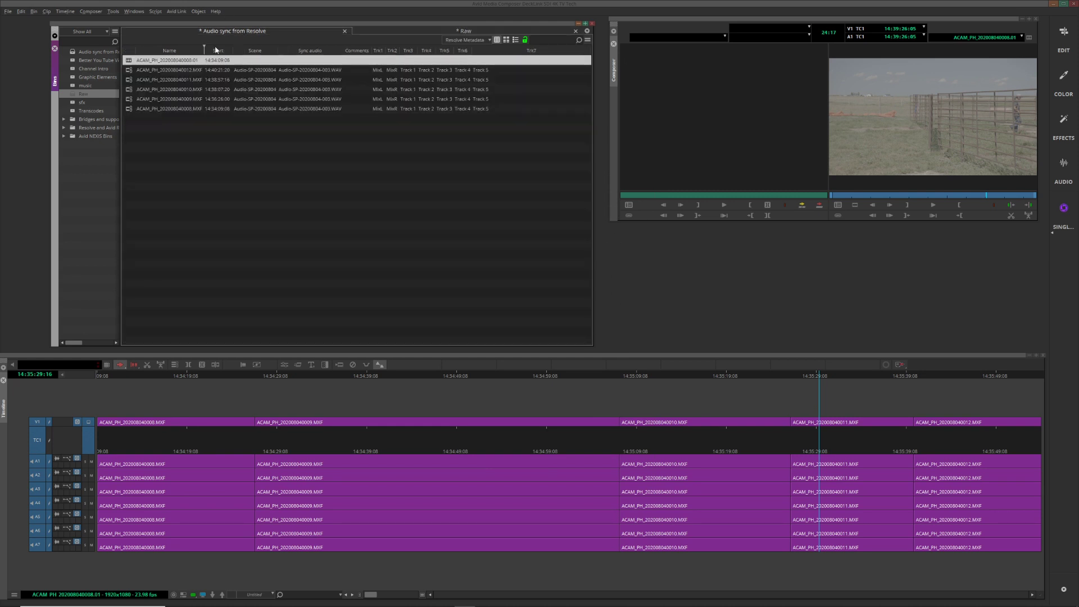
Start relinking sequence ACAM_PH_202008040008.01 to Selected items in ALL open bins, ignoring extensions and without matching case in source names
{"action": "right_click", "coordinate": [130, 62]}
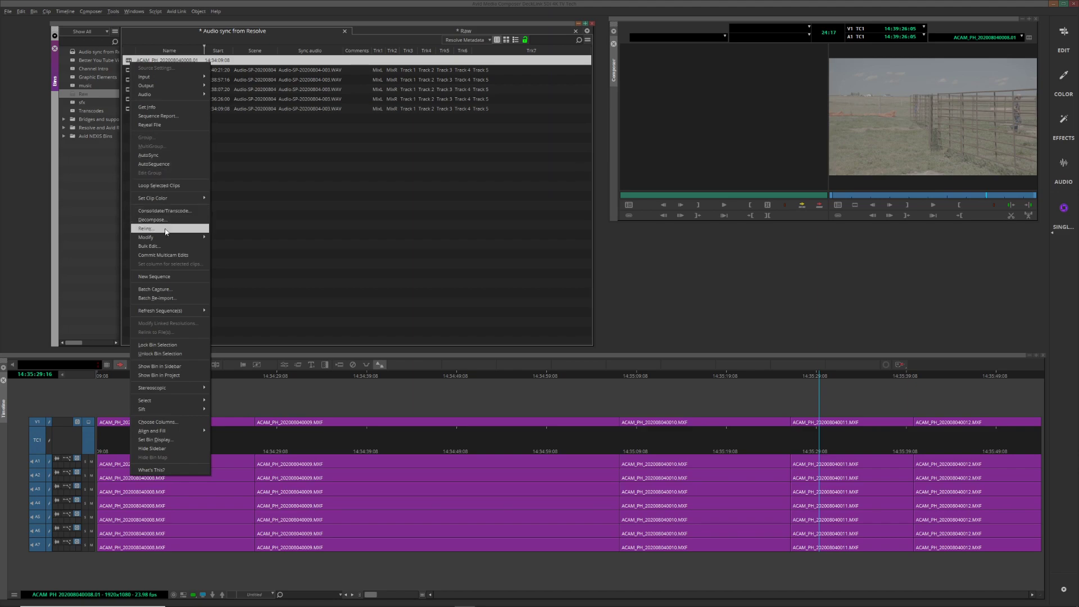
{"action": "left_click", "coordinate": [145, 228]}
{"action": "left_click", "coordinate": [434, 159]}
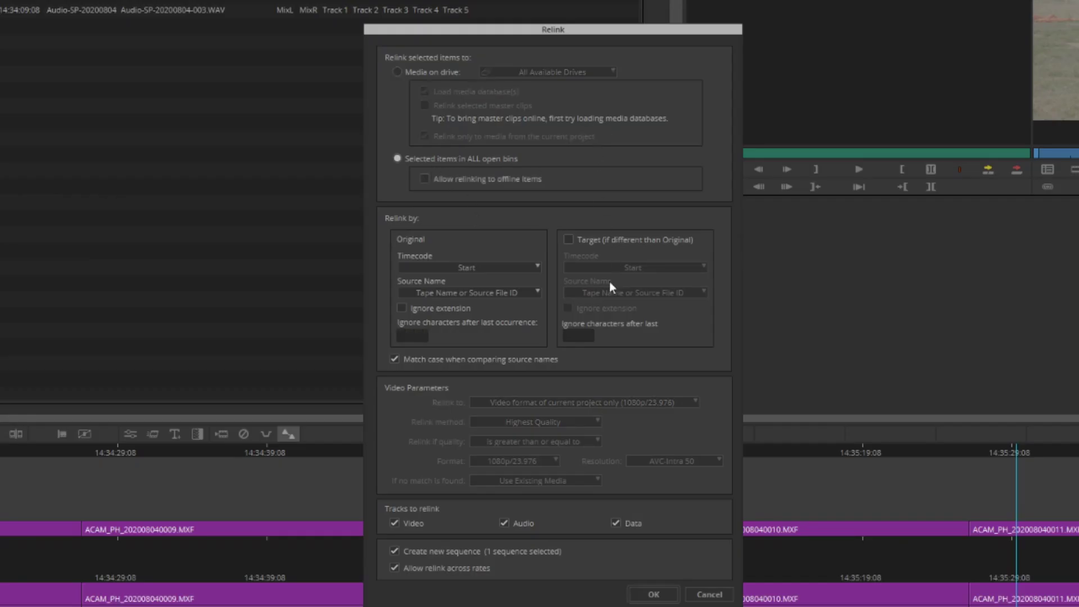
{"action": "left_click", "coordinate": [396, 359]}
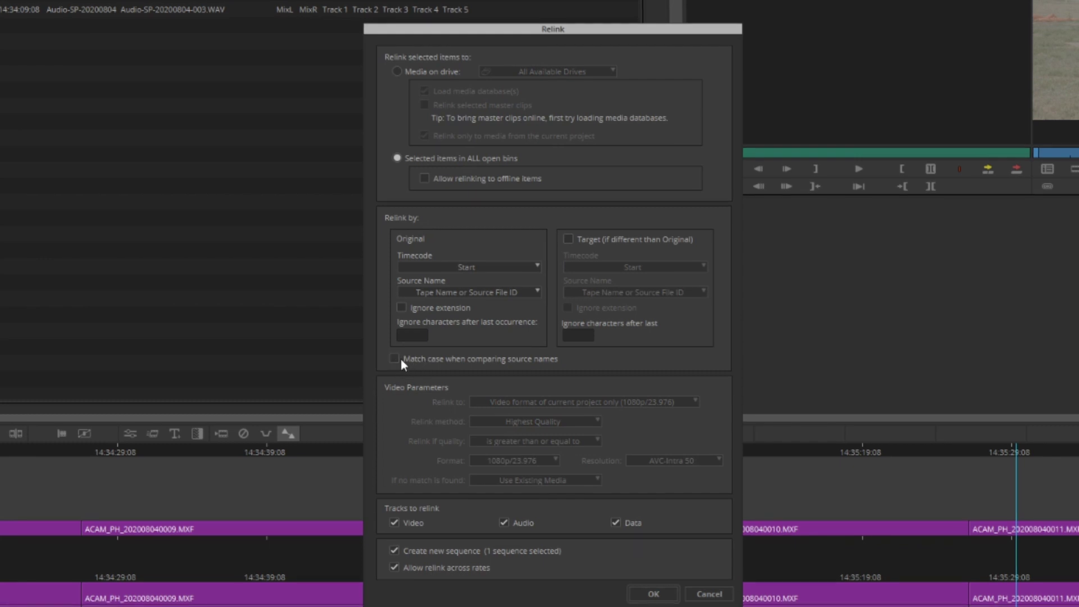
{"action": "left_click", "coordinate": [402, 306]}
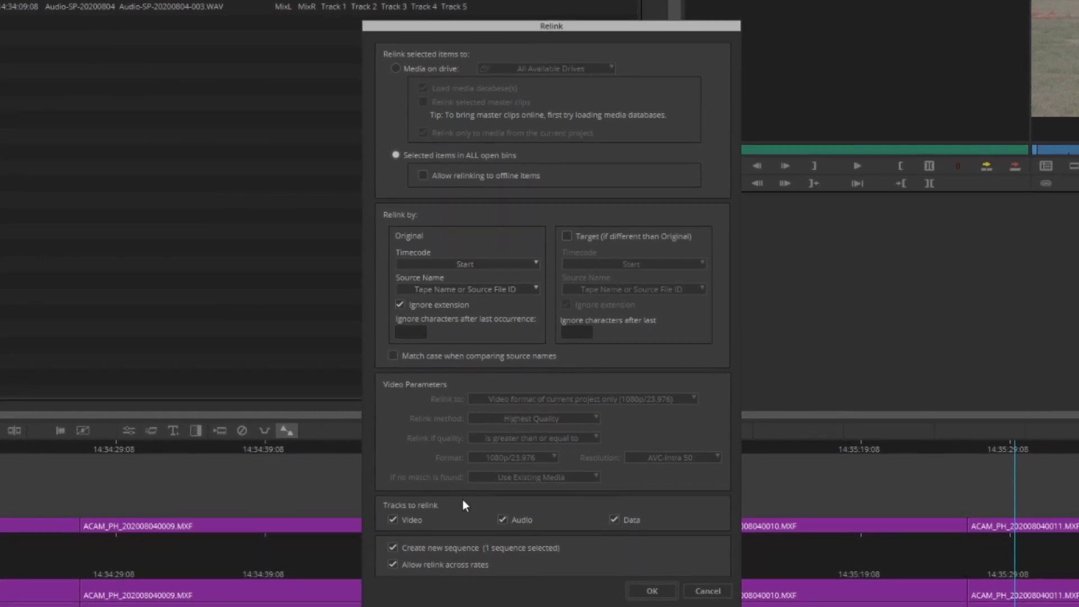
Relink only the video tracks by Tape Name or Source File Name, with Create new sequence and Allow relink across rates disabled
{"action": "left_click", "coordinate": [393, 565]}
{"action": "left_click", "coordinate": [393, 549]}
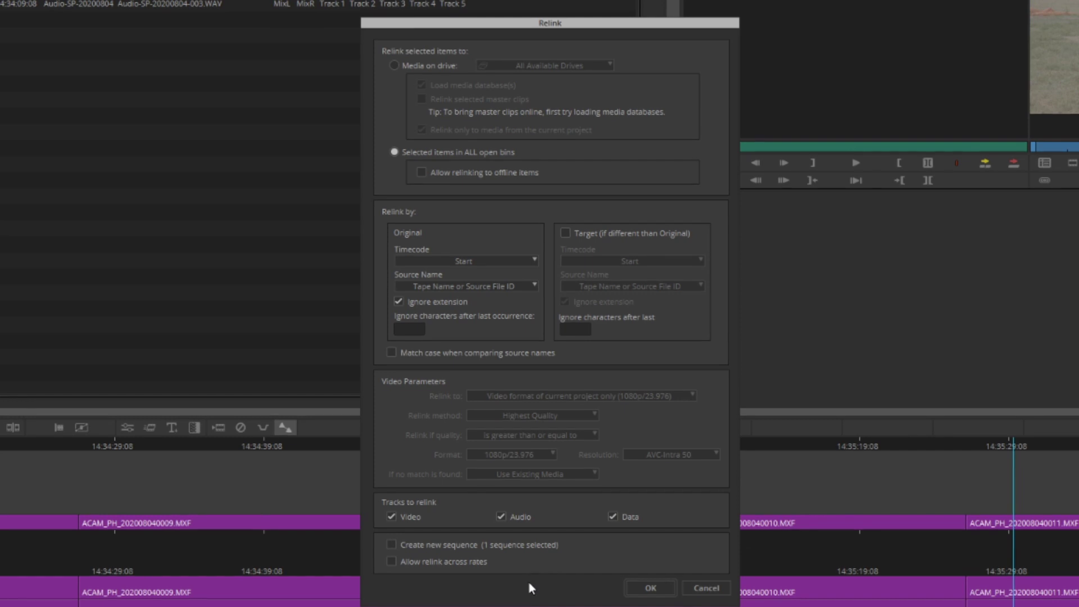
{"action": "left_click", "coordinate": [636, 513]}
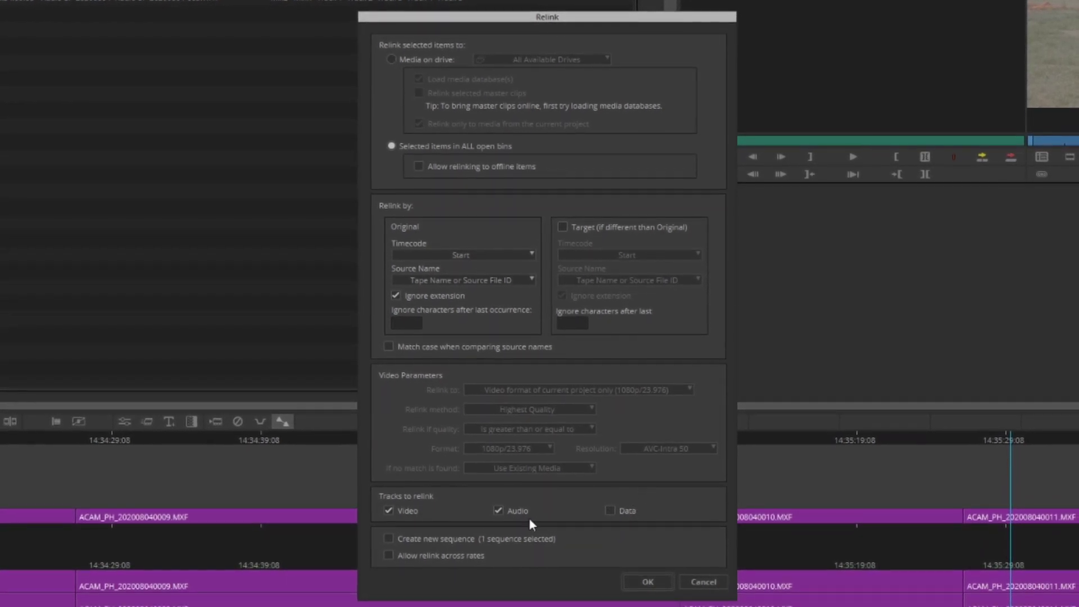
{"action": "left_click", "coordinate": [499, 508]}
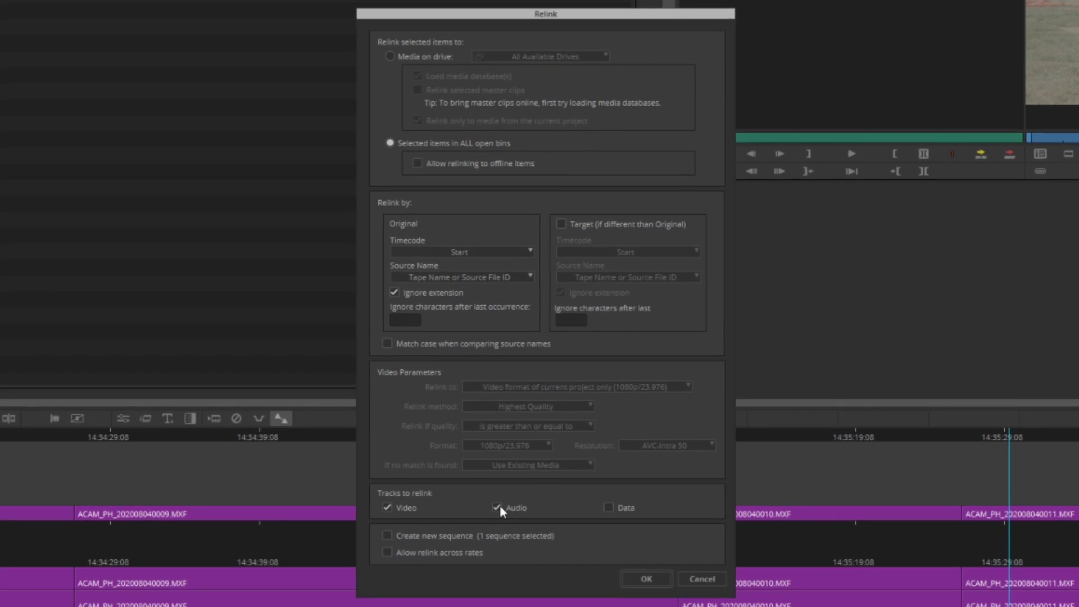
{"action": "left_click", "coordinate": [519, 269]}
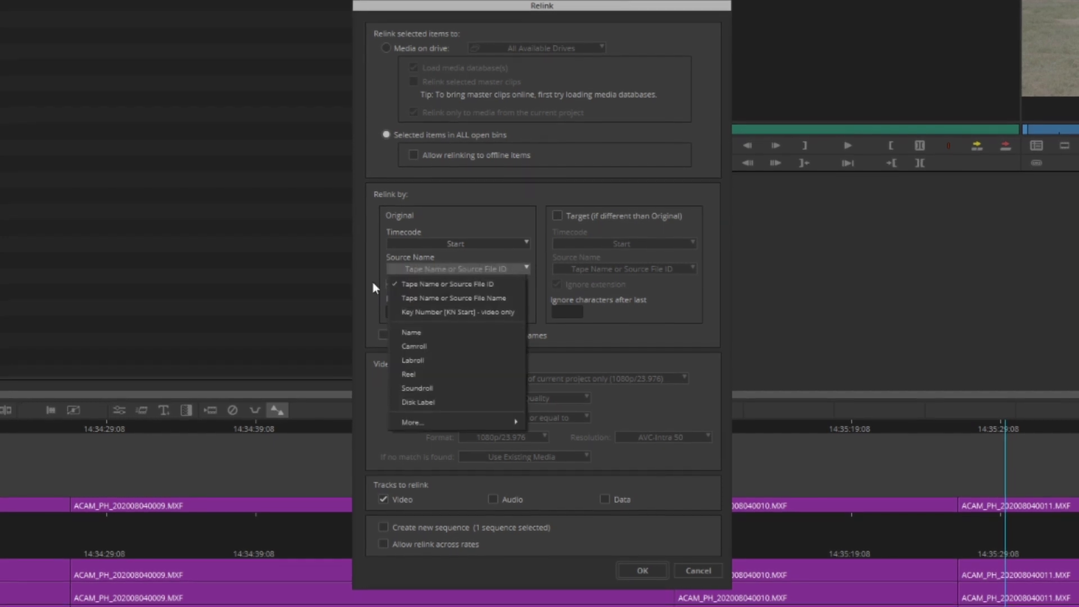
{"action": "left_click", "coordinate": [451, 295]}
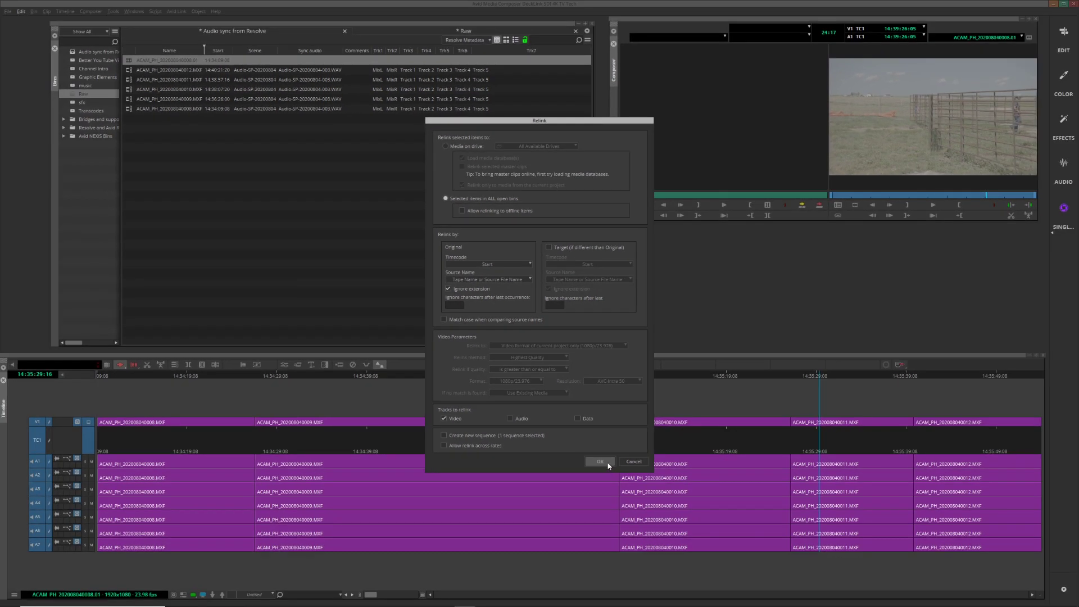
{"action": "left_click", "coordinate": [625, 528]}
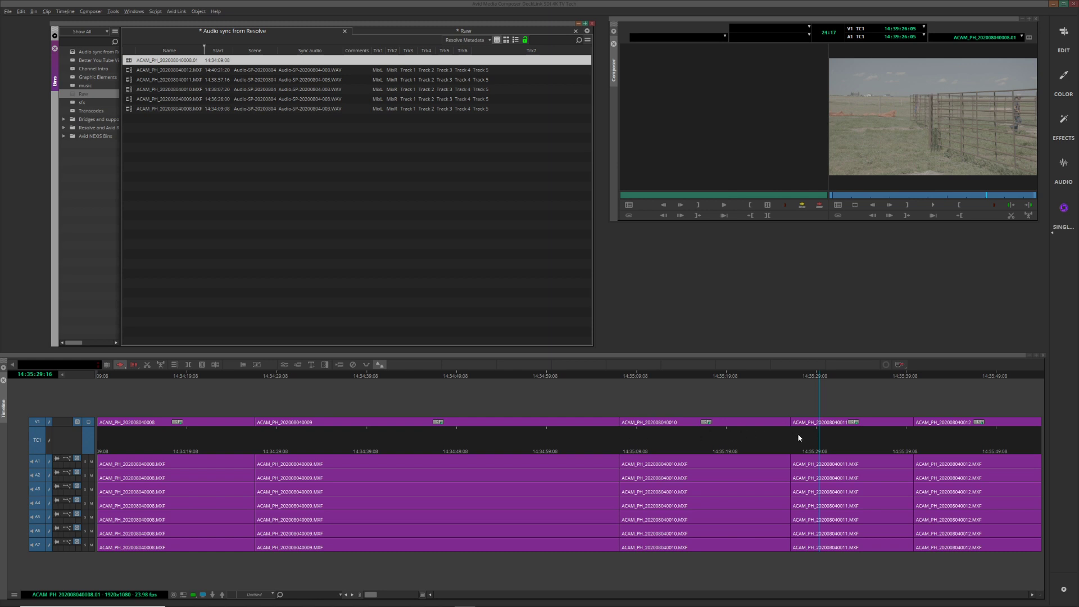
{"action": "left_click", "coordinate": [213, 436]}
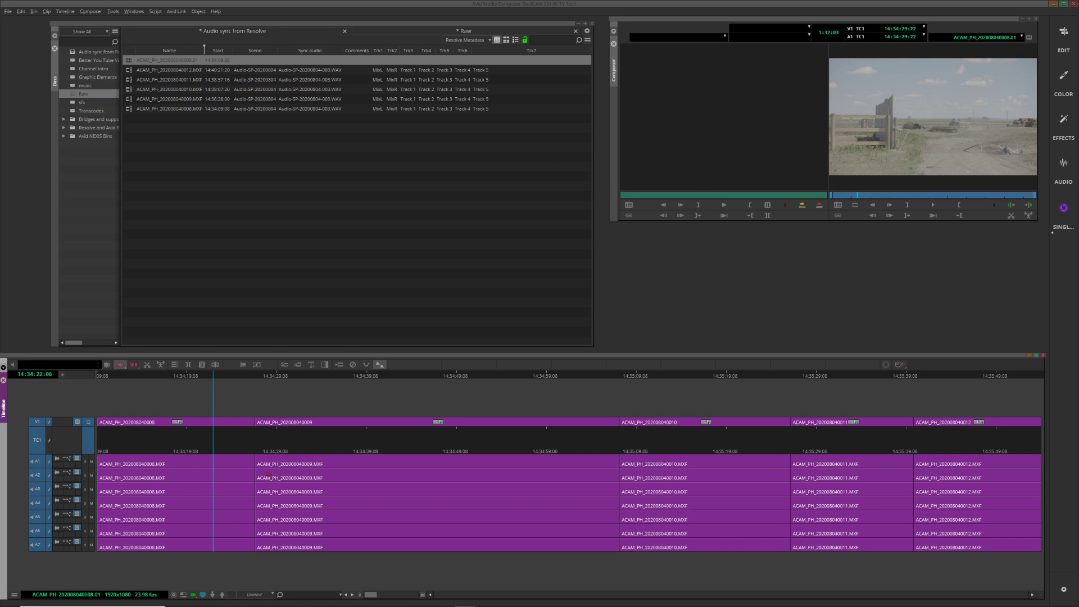
{"action": "key", "text": "n"}
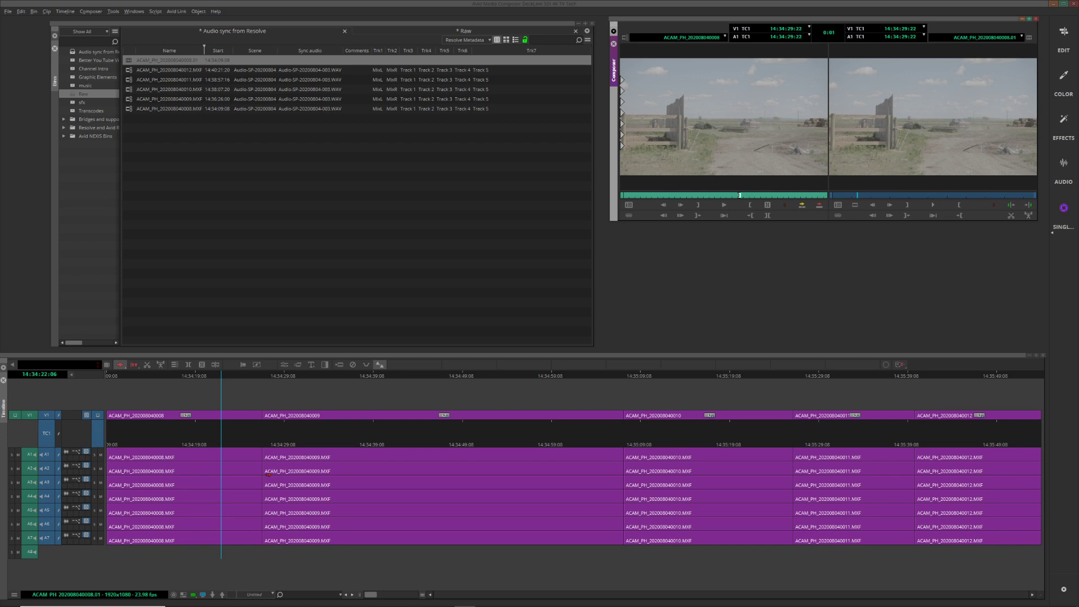
{"action": "left_click", "coordinate": [466, 31]}
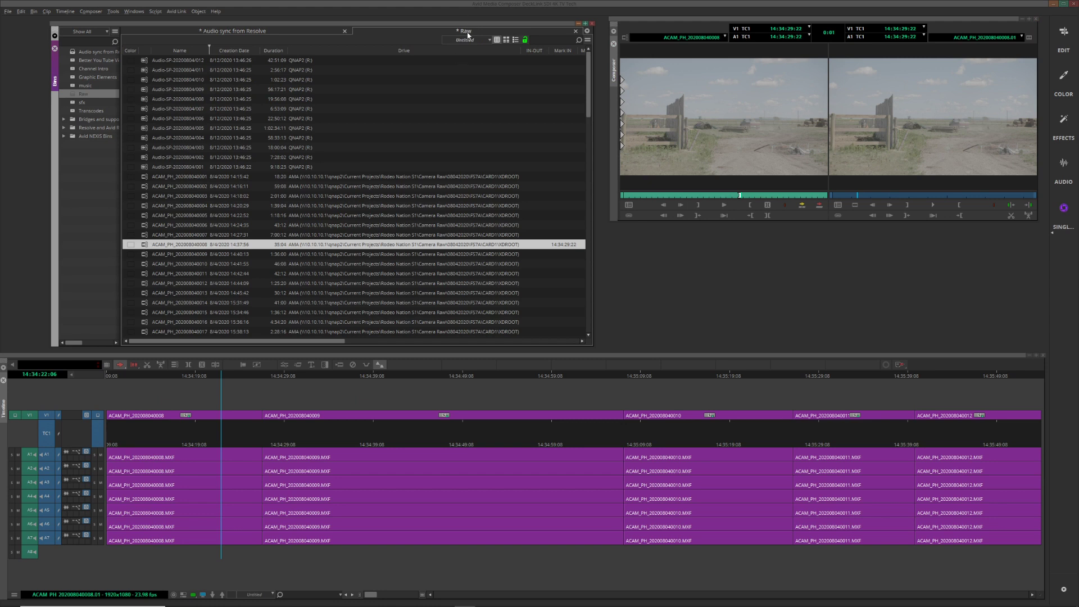
{"action": "left_click", "coordinate": [289, 30]}
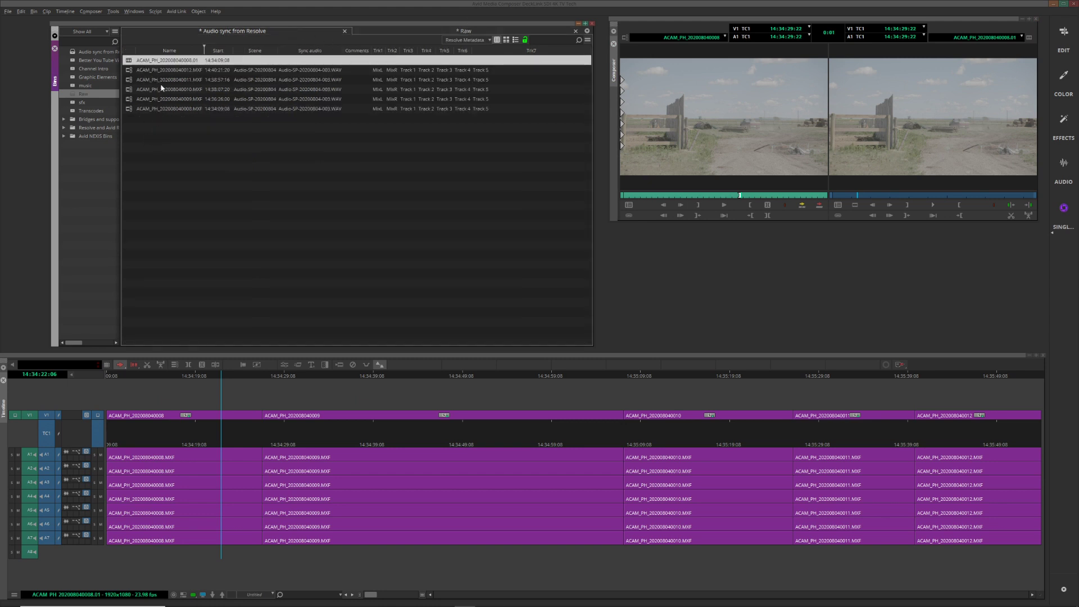
{"action": "left_click", "coordinate": [472, 437]}
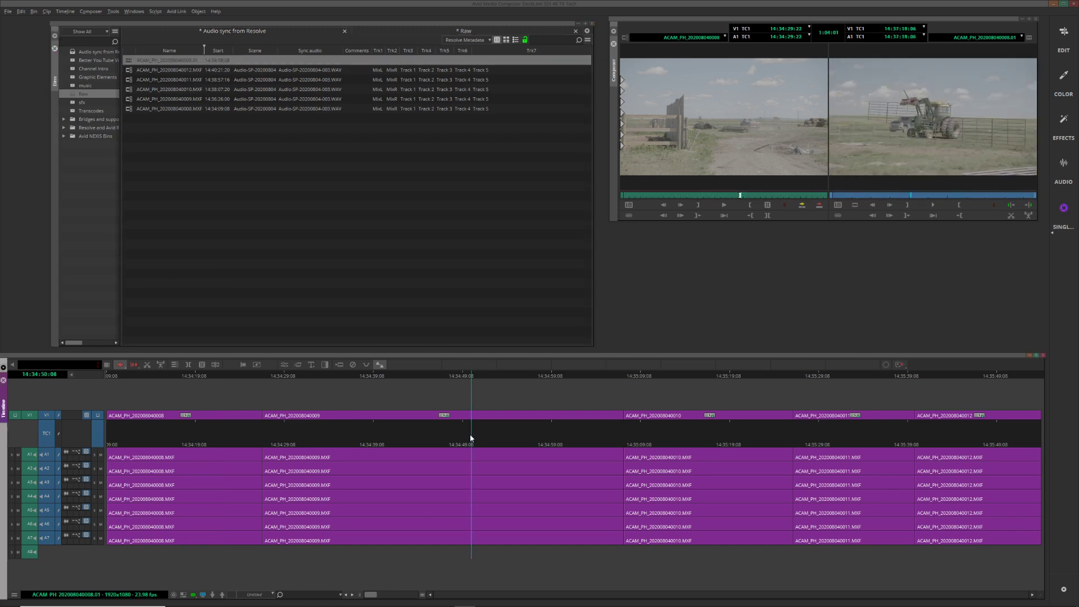
{"action": "key", "text": "f"}
{"action": "key", "text": "ctrl+f"}
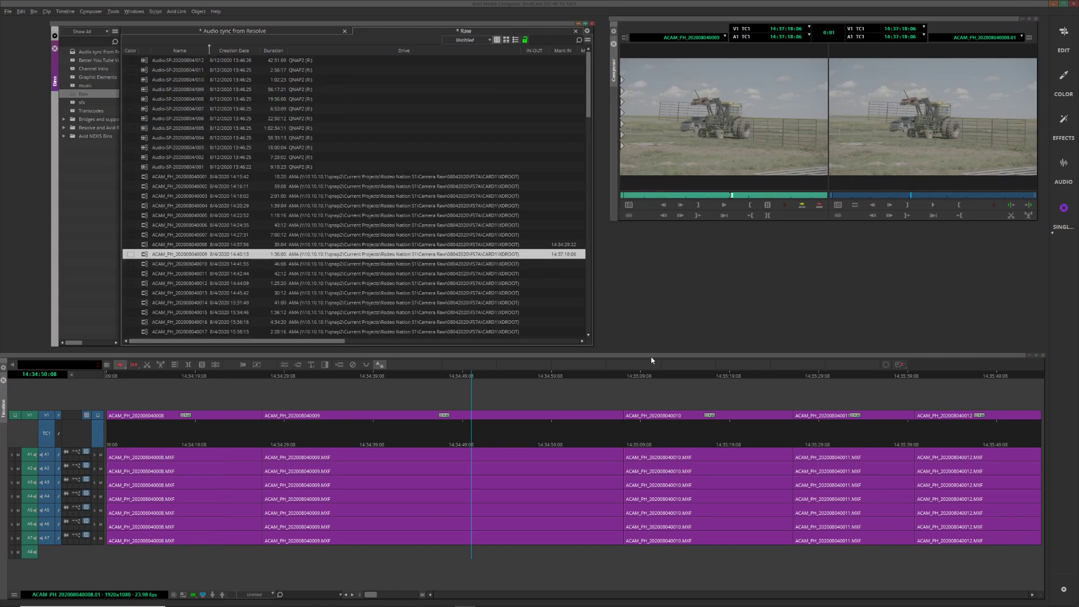
Match frame from the sequence's remaining camera clips, 010, 011 and 012, and locate each source clip in the Raw bin
{"action": "left_click", "coordinate": [691, 438]}
{"action": "key", "text": "f"}
{"action": "key", "text": "ctrl+f"}
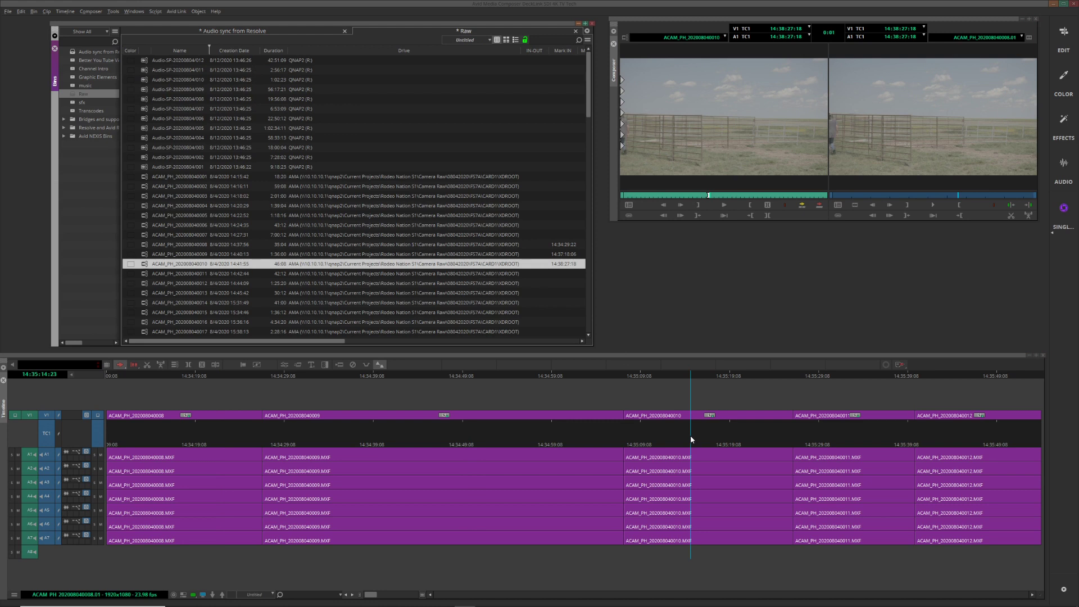
{"action": "left_click", "coordinate": [824, 440]}
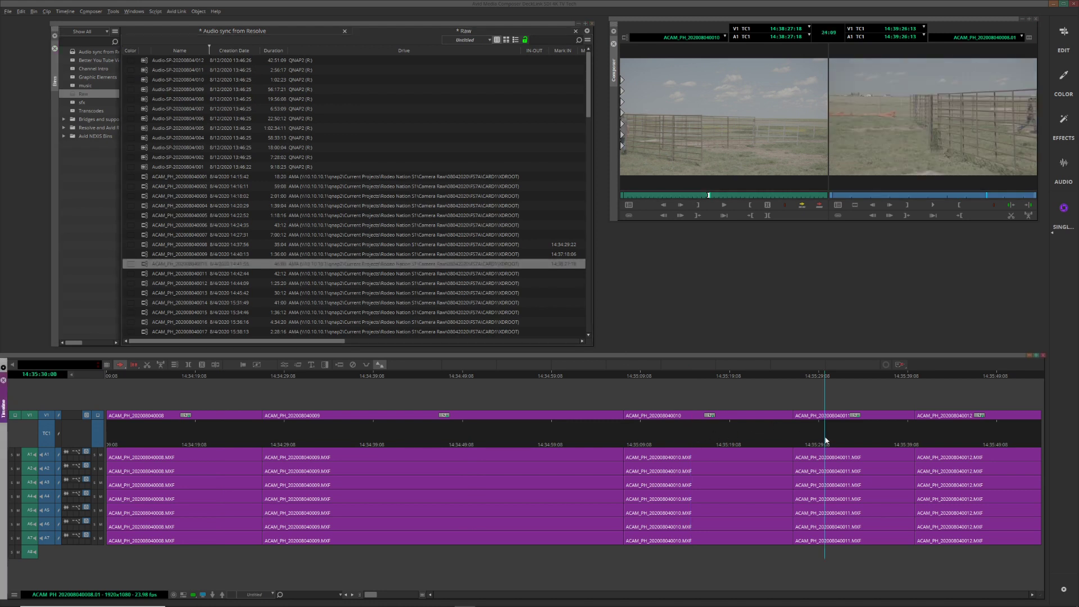
{"action": "key", "text": "f"}
{"action": "key", "text": "ctrl+f"}
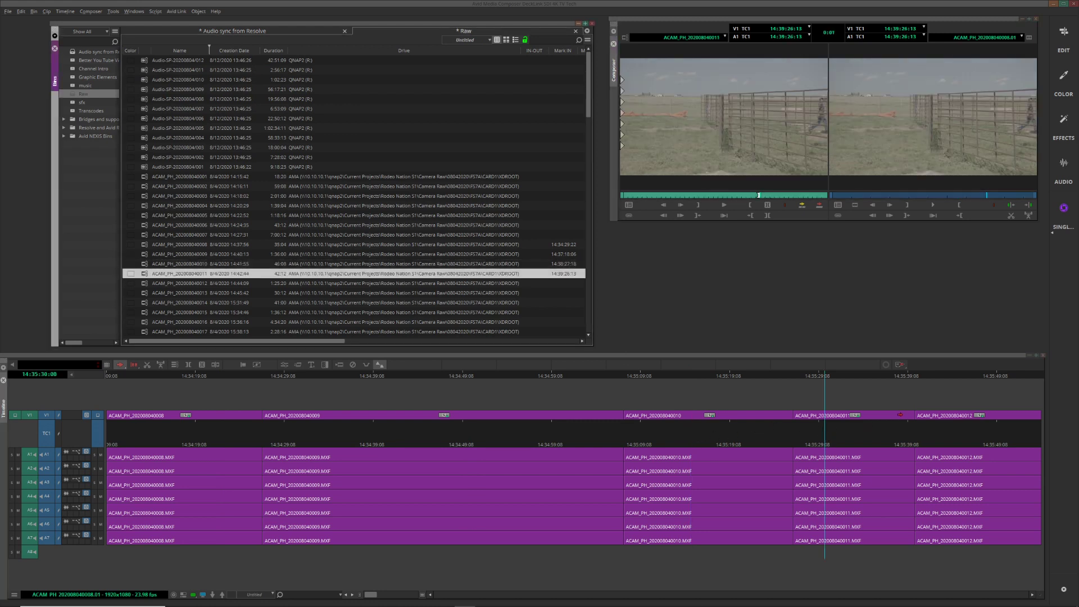
{"action": "left_click", "coordinate": [949, 428]}
{"action": "key", "text": "f"}
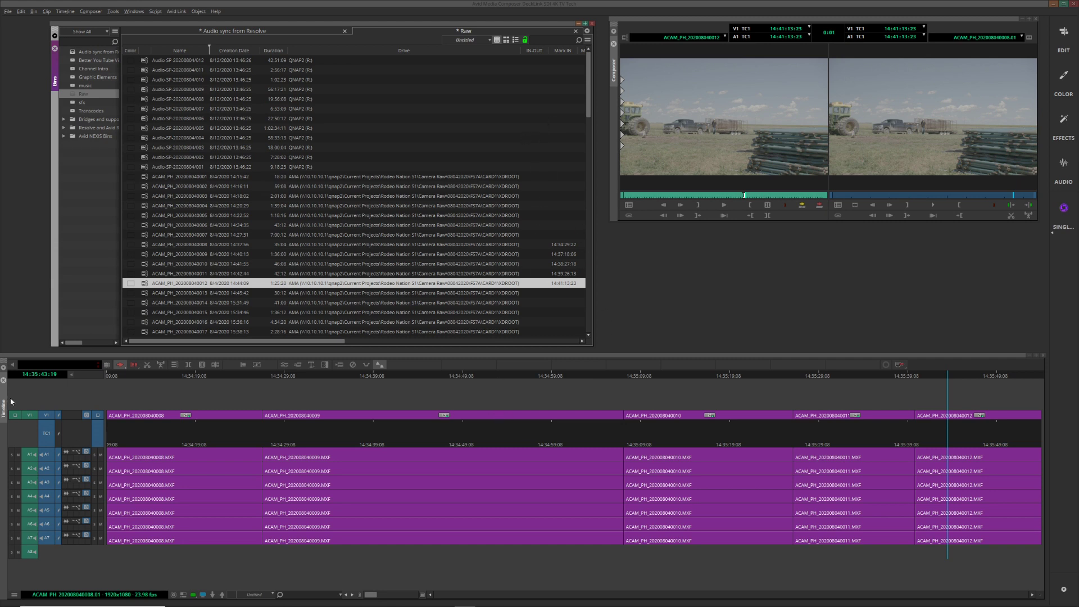
Deselect video track V1 and match frame from the audio of clips 012 and 010 to find their source clips
{"action": "left_click", "coordinate": [41, 419]}
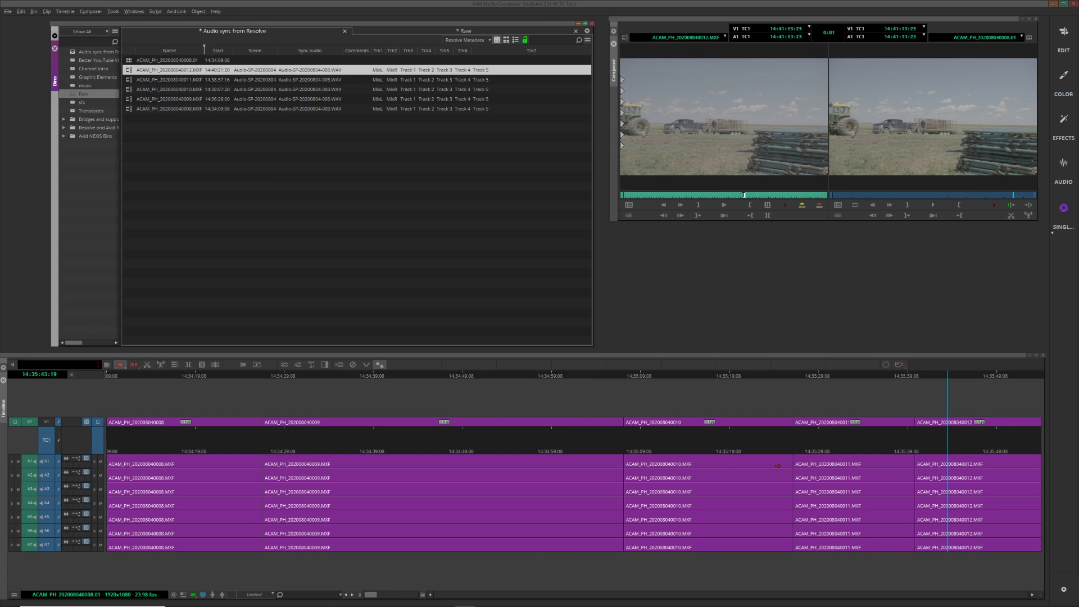
{"action": "left_click", "coordinate": [738, 446]}
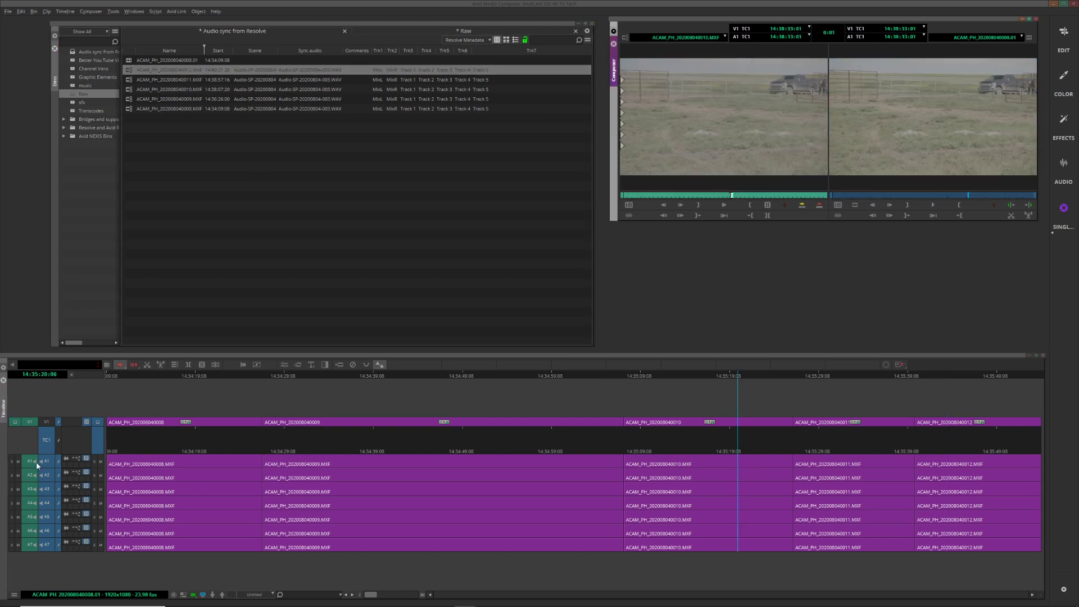
{"action": "key", "text": "shift+ctrl+f"}
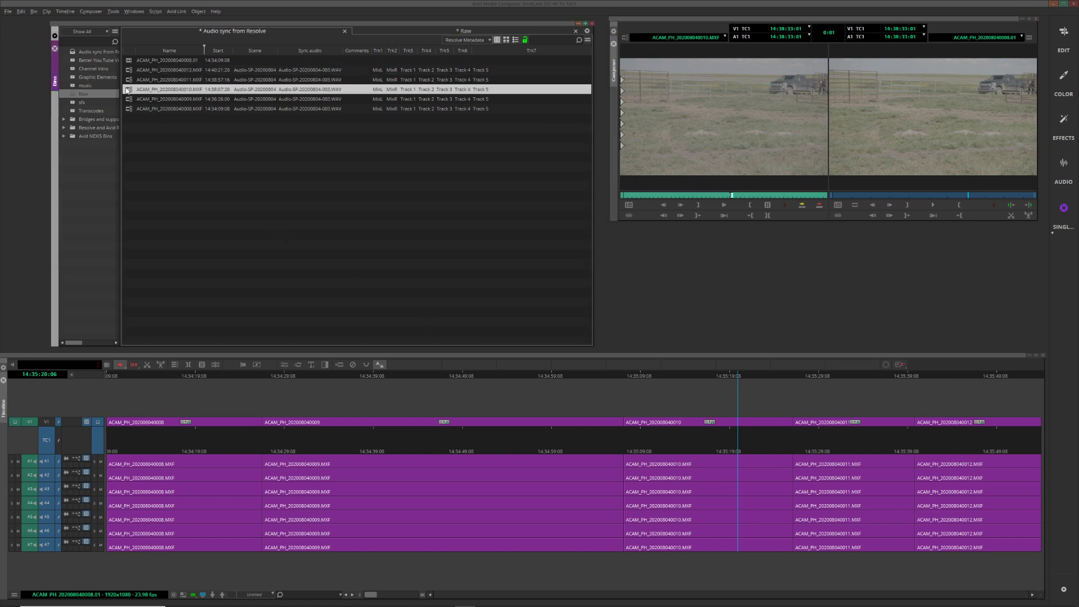
Select sequence ACAM_PH_202008040008.01 and all recorded audio clips, Audio-SP-20200804/001 to 012, in the Raw bin for relinking
{"action": "left_click", "coordinate": [458, 33]}
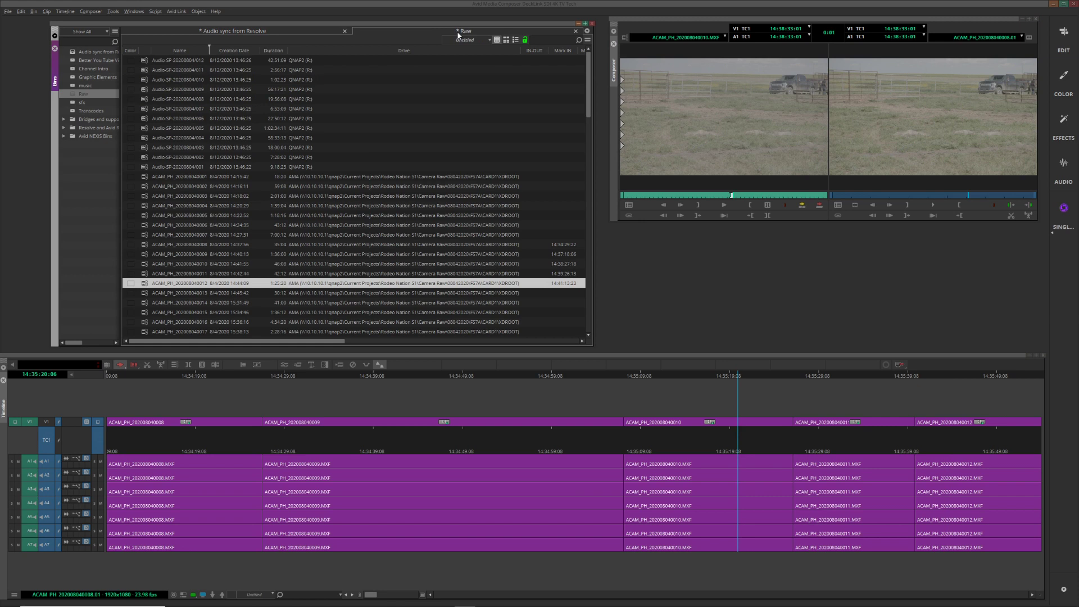
{"action": "left_click", "coordinate": [259, 31]}
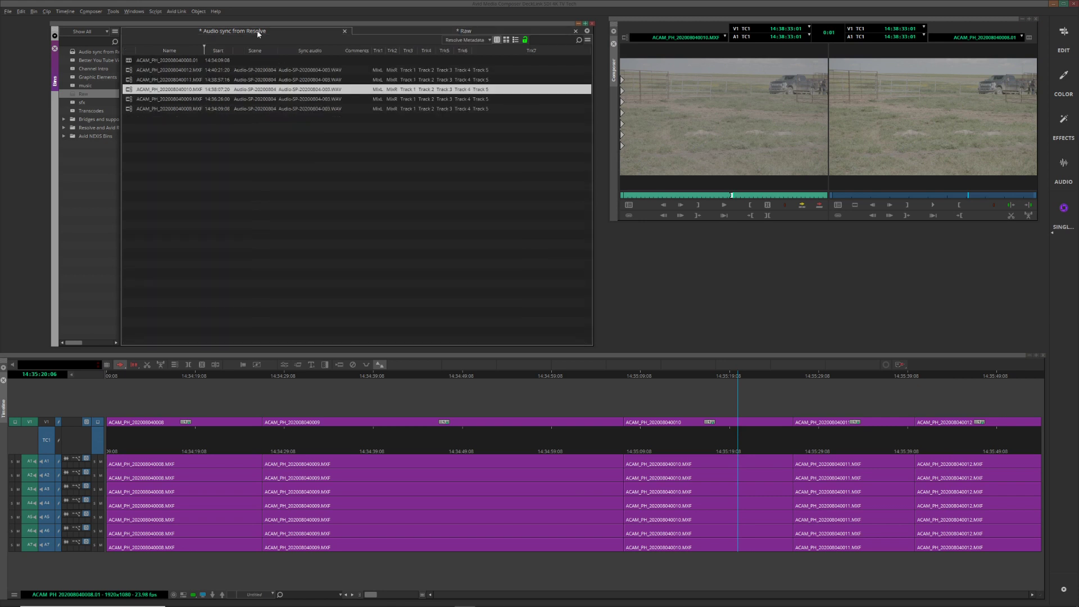
{"action": "left_click", "coordinate": [130, 62]}
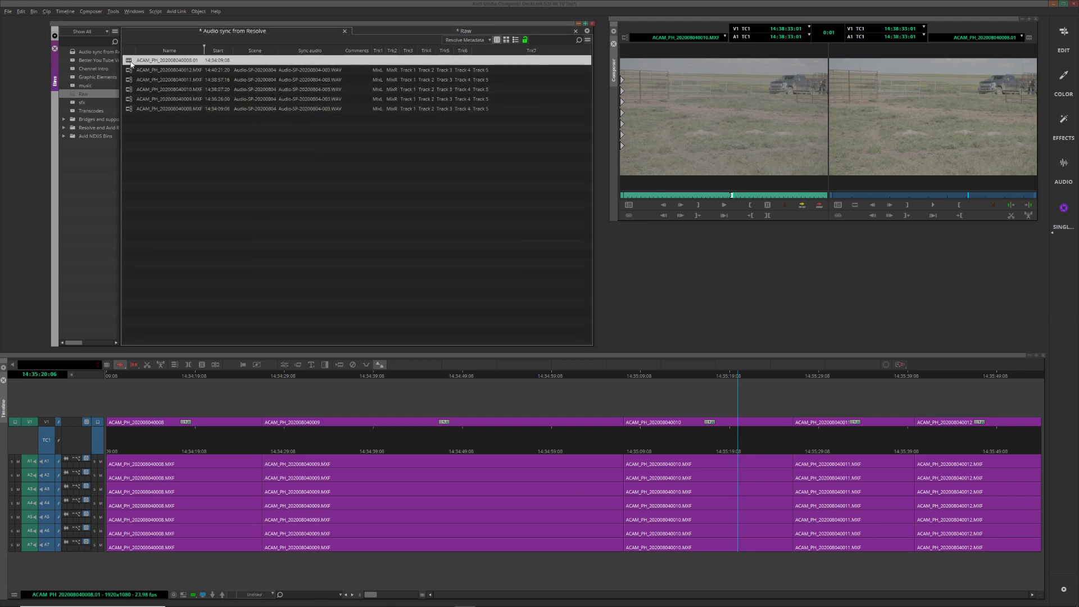
{"action": "left_click", "coordinate": [496, 32]}
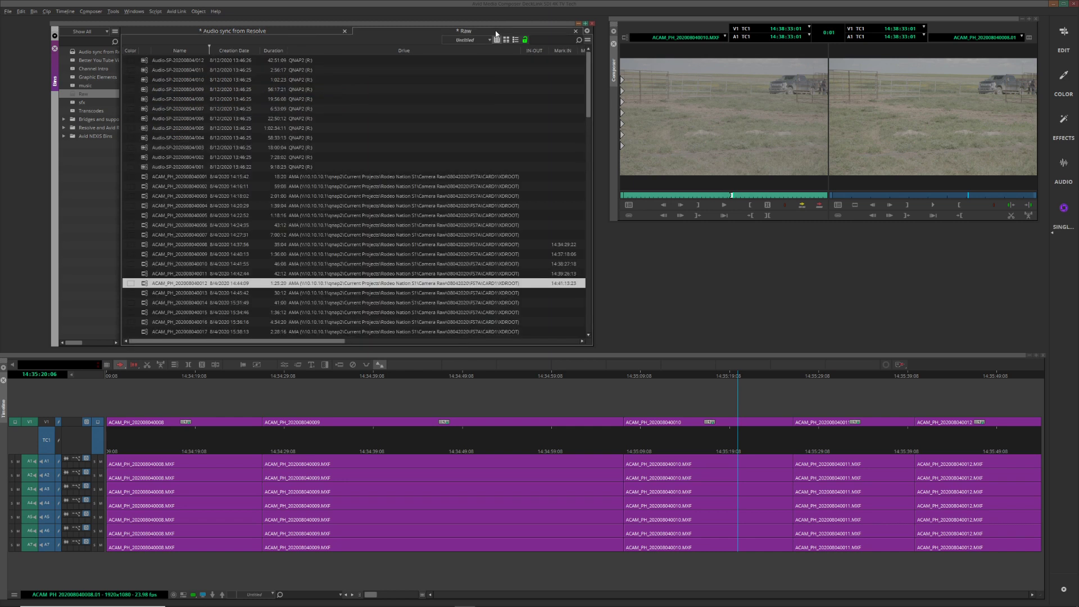
{"action": "left_click", "coordinate": [144, 168]}
{"action": "left_click", "coordinate": [144, 62], "text": "shift"}
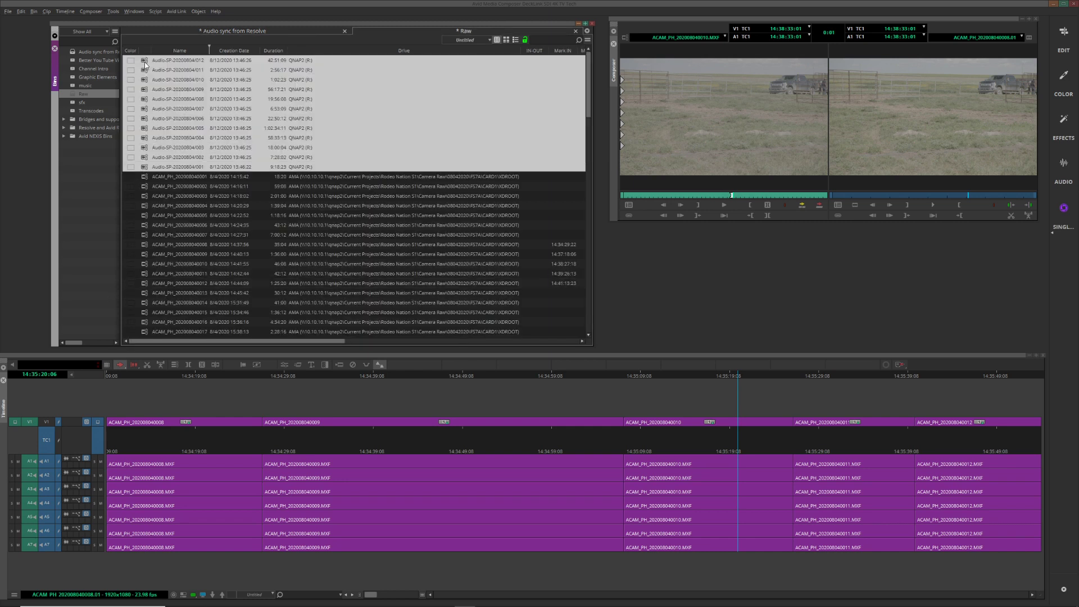
{"action": "left_click", "coordinate": [312, 27]}
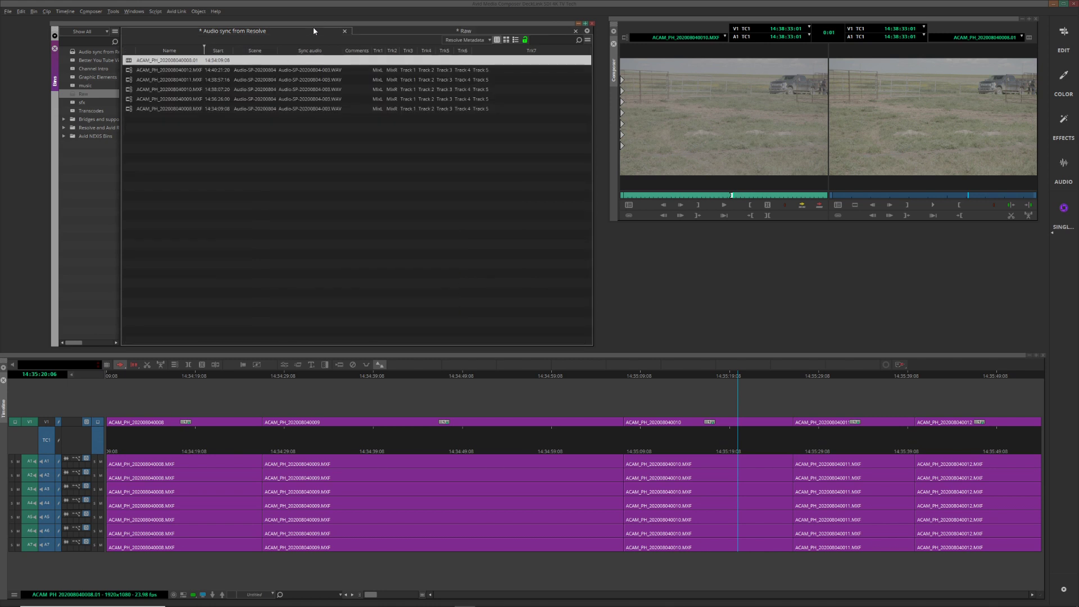
Try to relink only the sequence's audio tracks to the selected items in all open bins by Tape Name or Source File Name
{"action": "right_click", "coordinate": [128, 62]}
{"action": "left_click", "coordinate": [161, 229]}
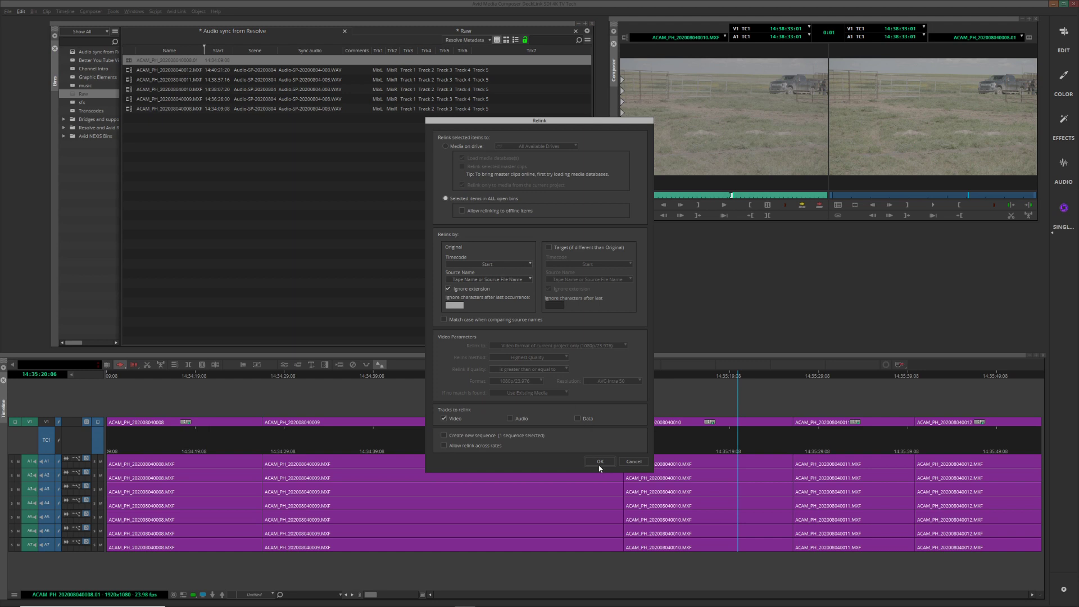
{"action": "left_click", "coordinate": [510, 418]}
{"action": "left_click", "coordinate": [444, 418]}
{"action": "left_click", "coordinate": [602, 463]}
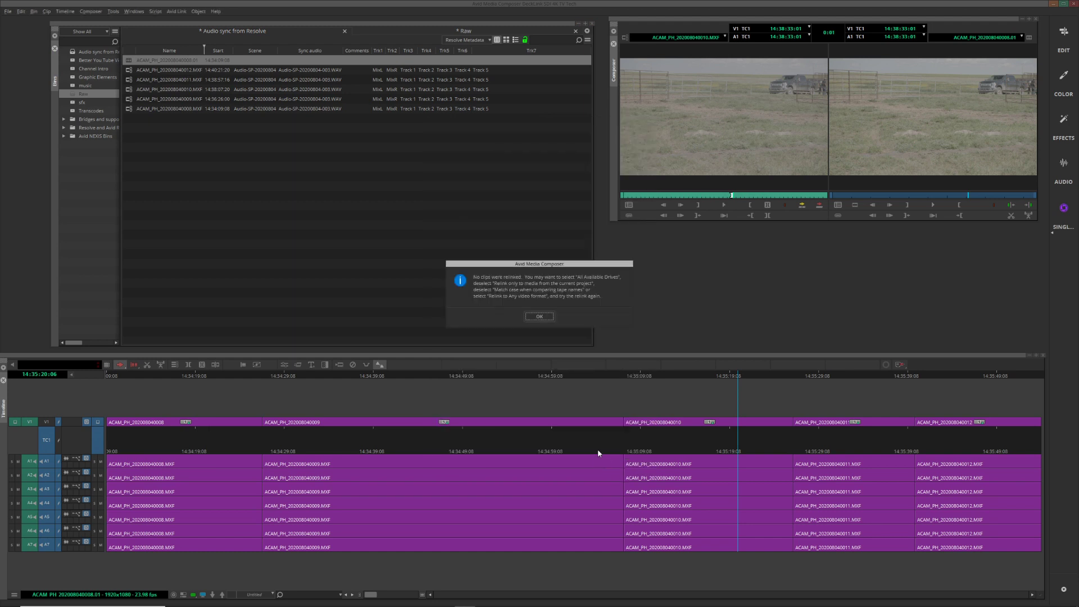
{"action": "left_click", "coordinate": [538, 316]}
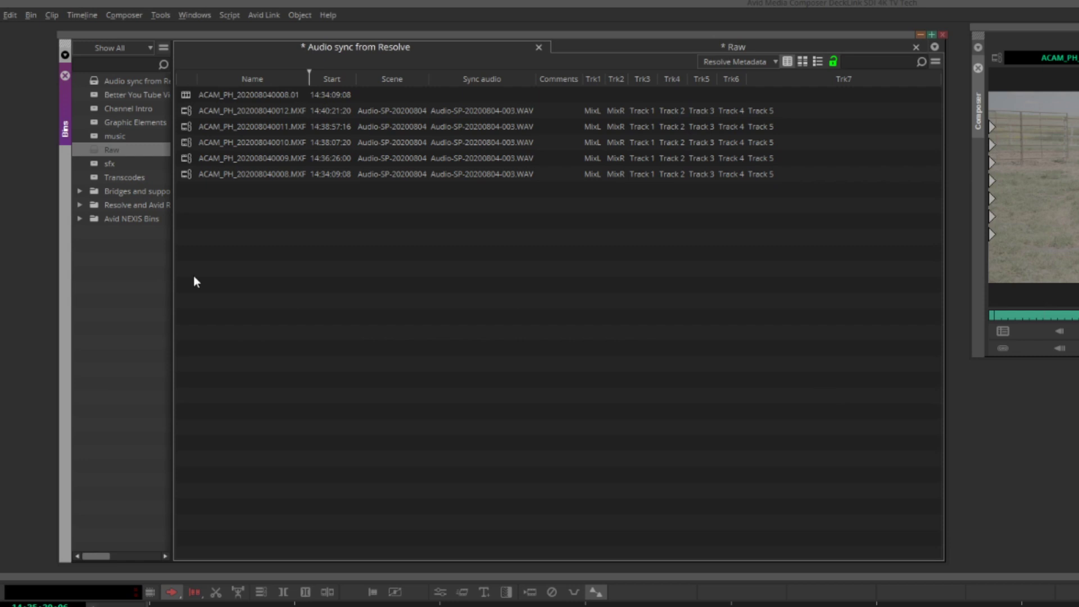
Compare the Sync audio file names in the Resolve Metadata view with the audio clip names in the Raw bin
{"action": "left_click", "coordinate": [770, 61]}
{"action": "left_click", "coordinate": [736, 166]}
{"action": "left_click", "coordinate": [490, 77]}
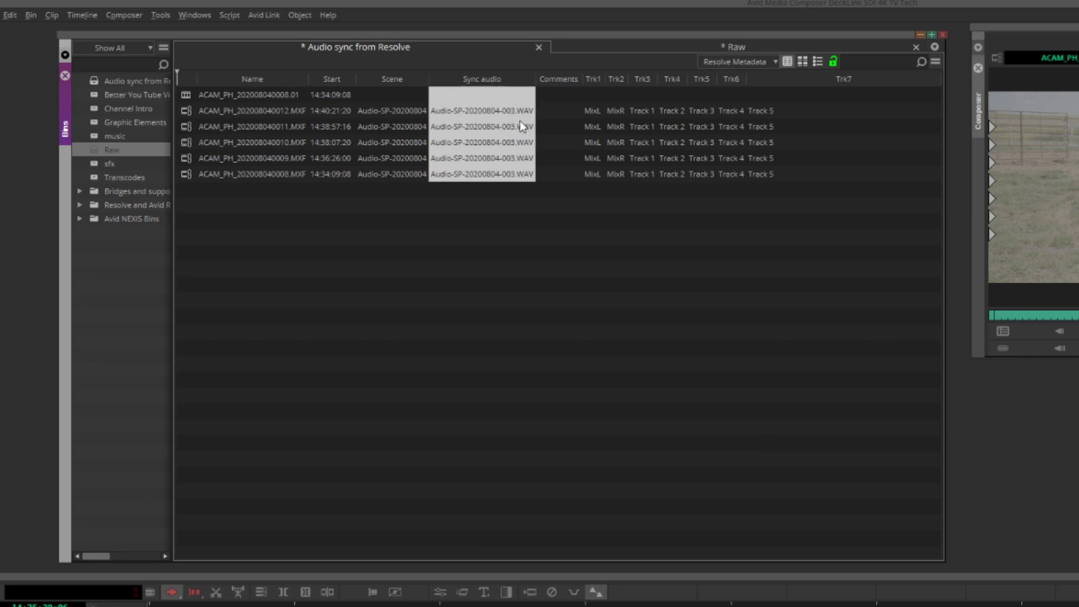
{"action": "left_click", "coordinate": [758, 48]}
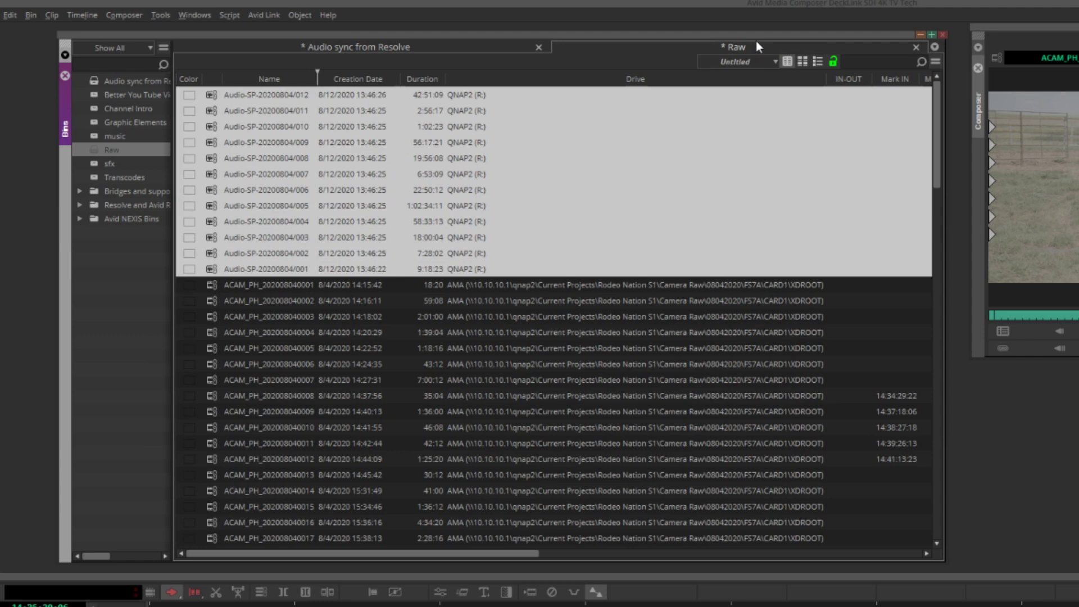
{"action": "left_click", "coordinate": [287, 93]}
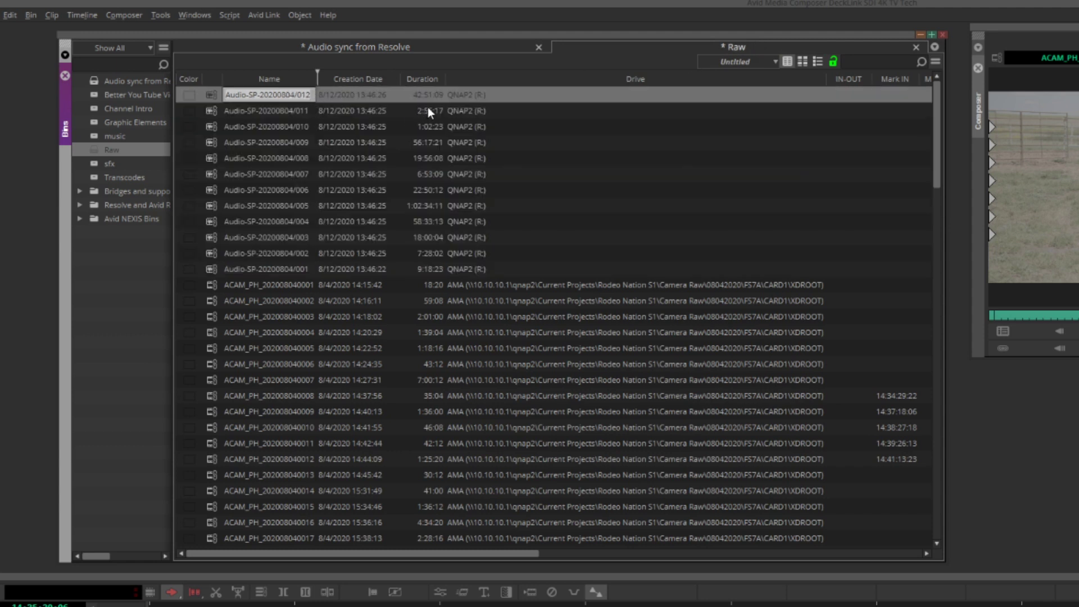
{"action": "left_click", "coordinate": [501, 46]}
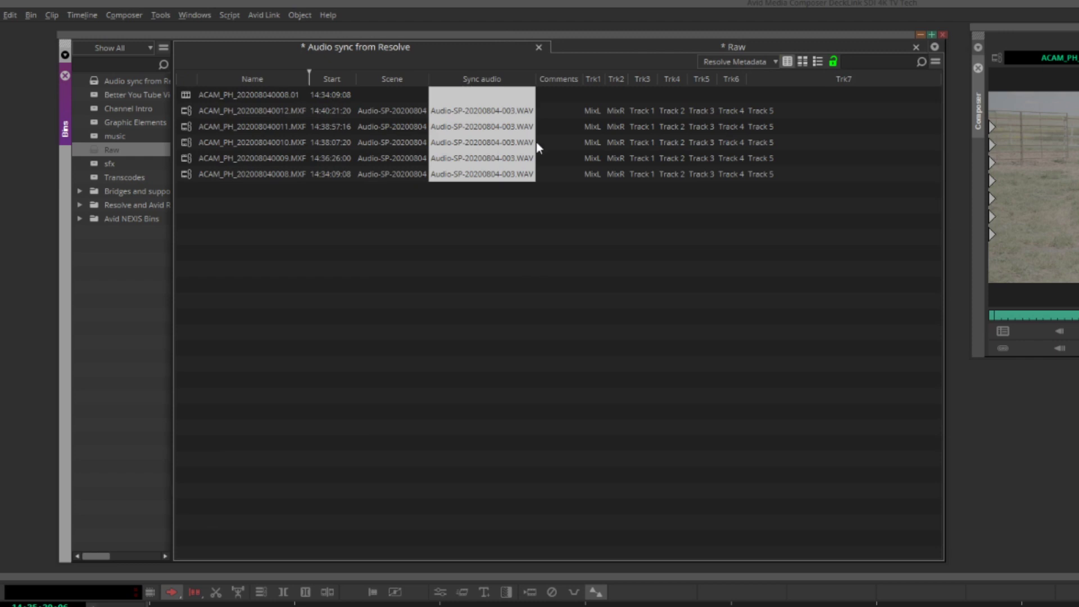
{"action": "left_click", "coordinate": [513, 113]}
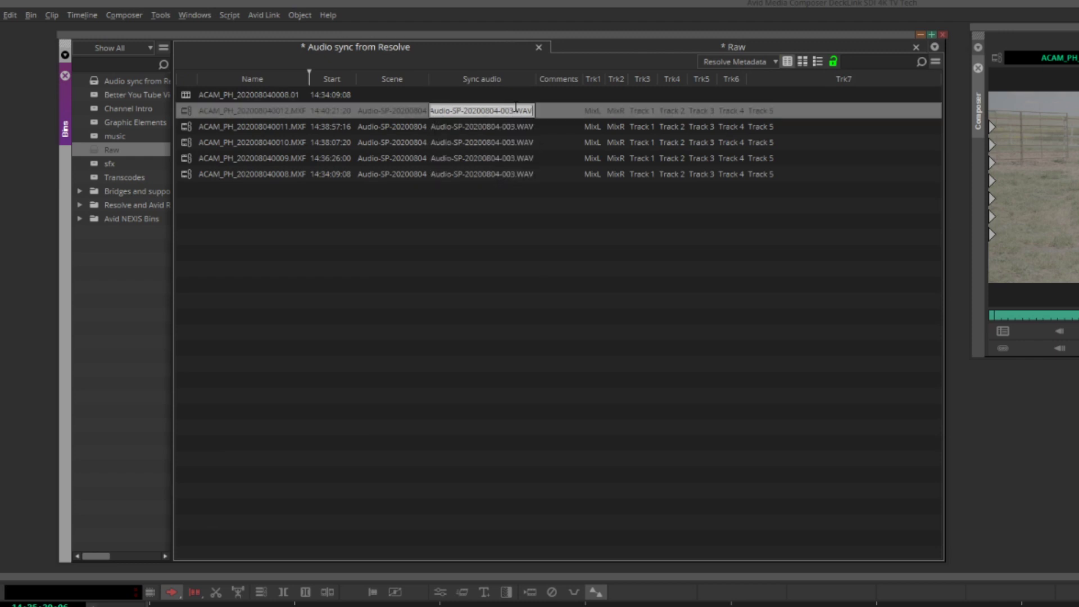
{"action": "left_click_drag", "start_coordinate": [513, 111], "coordinate": [534, 111]}
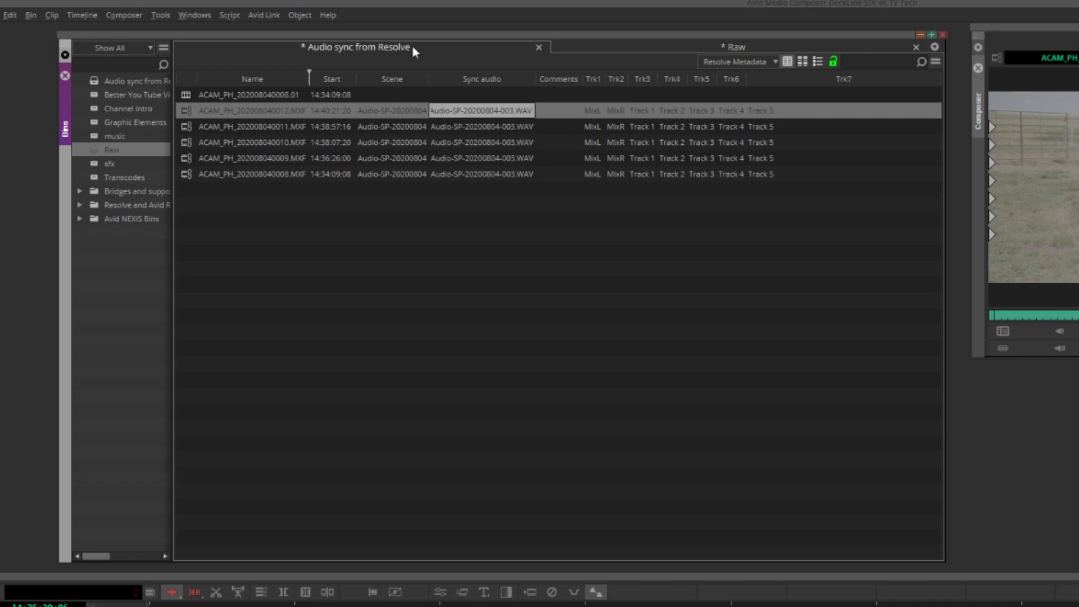
Compare the TapeID column of the audio clips in the Raw bin with the Sync audio column in the Audio sync bin
{"action": "left_click", "coordinate": [690, 42]}
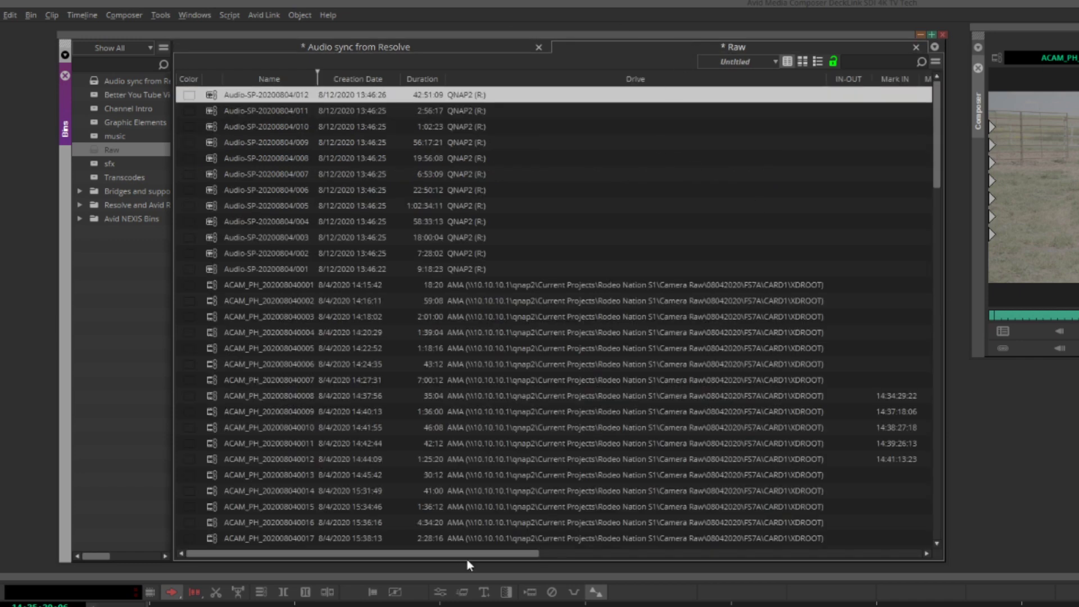
{"action": "left_click_drag", "start_coordinate": [448, 556], "coordinate": [782, 566]}
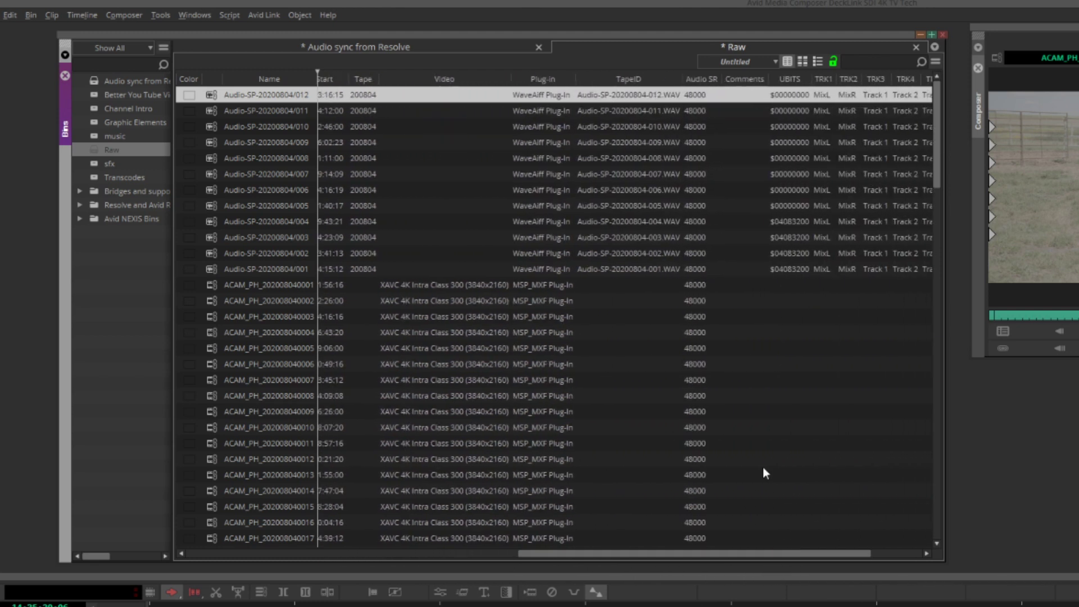
{"action": "left_click", "coordinate": [643, 76]}
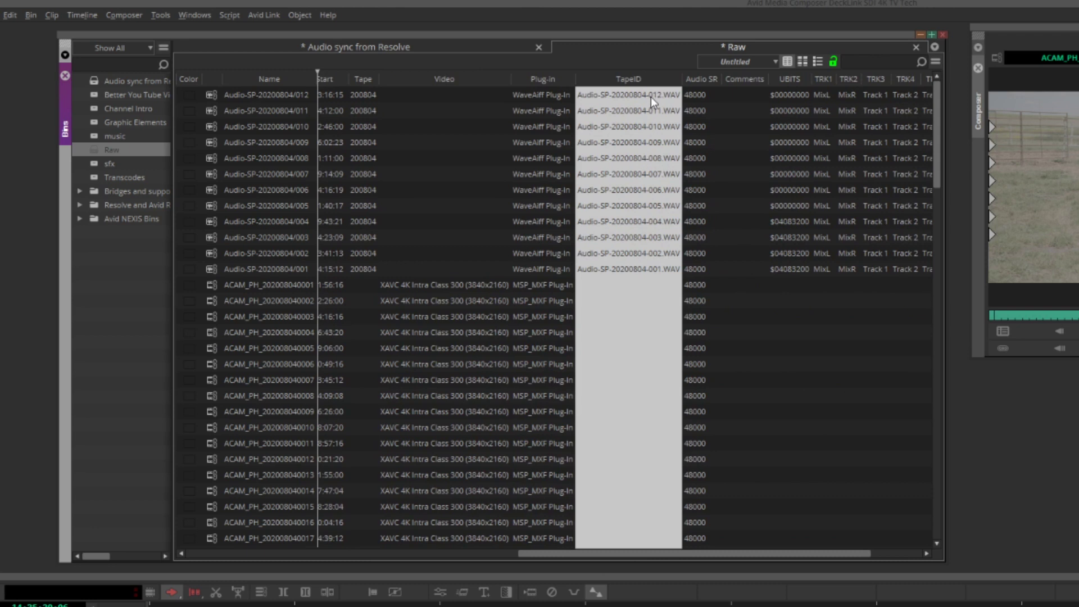
{"action": "left_click", "coordinate": [205, 96]}
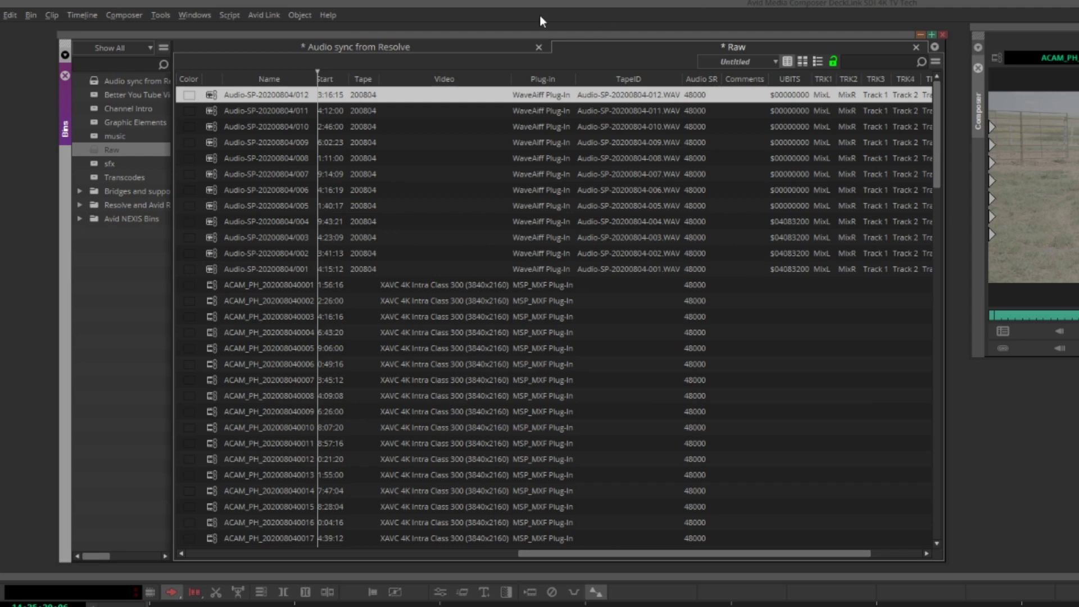
{"action": "left_click", "coordinate": [442, 45]}
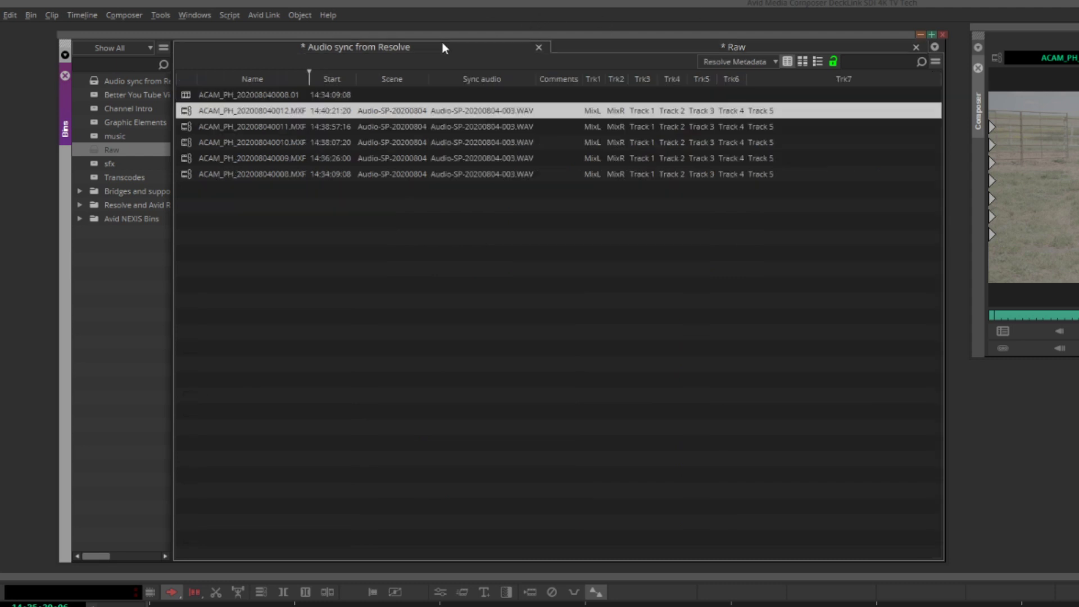
{"action": "left_click", "coordinate": [479, 79]}
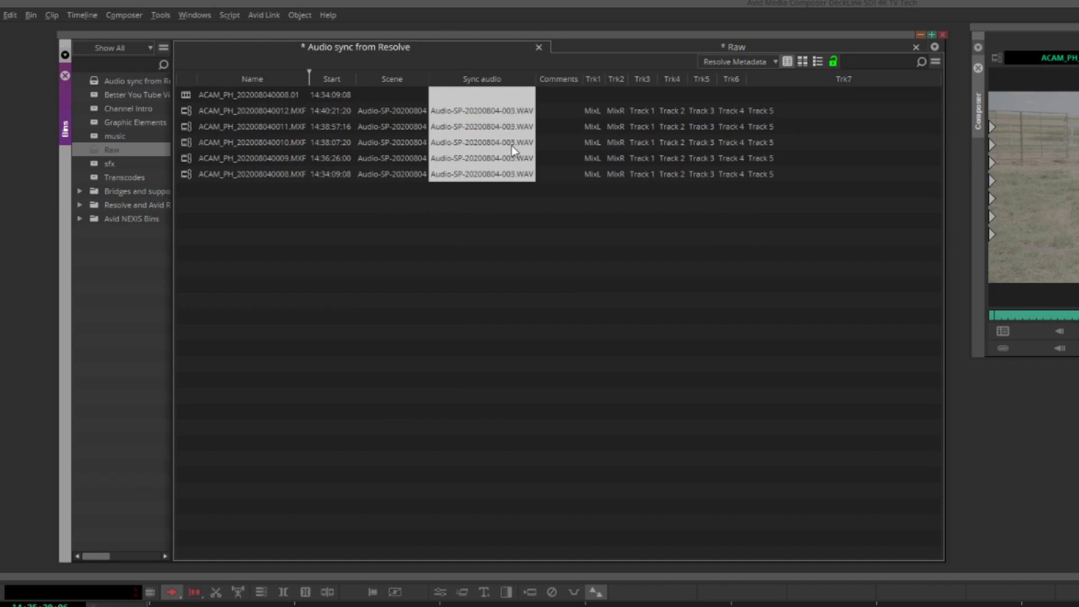
Select sequence ACAM_PH_202008040008.01 and reselect the recorded audio clips Audio-SP-20200804/001 to 012 in the Raw bin
{"action": "left_click", "coordinate": [751, 46]}
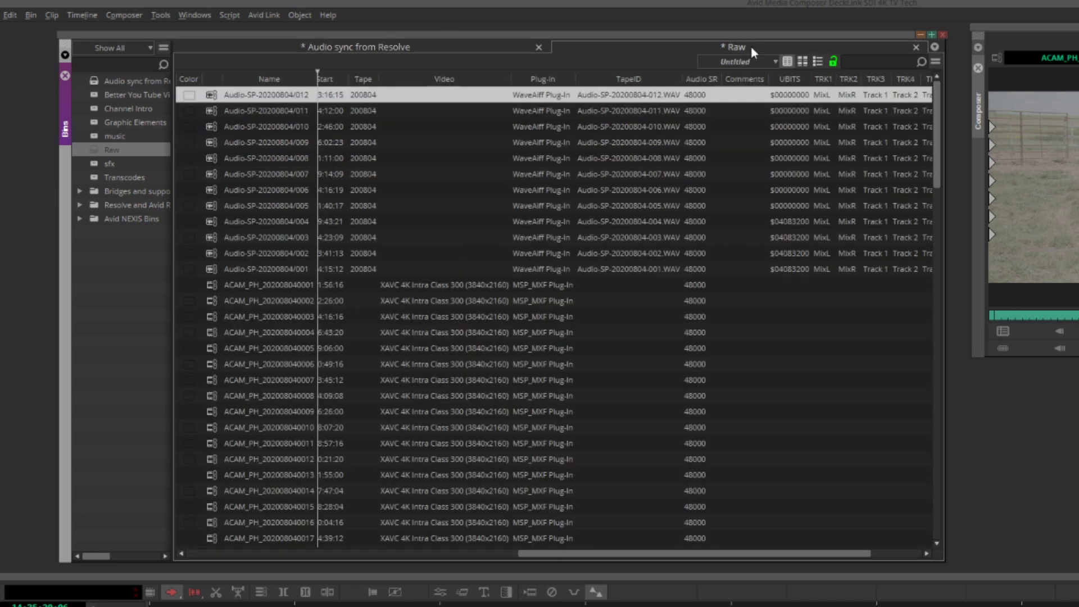
{"action": "left_click", "coordinate": [474, 48]}
{"action": "left_click", "coordinate": [193, 96]}
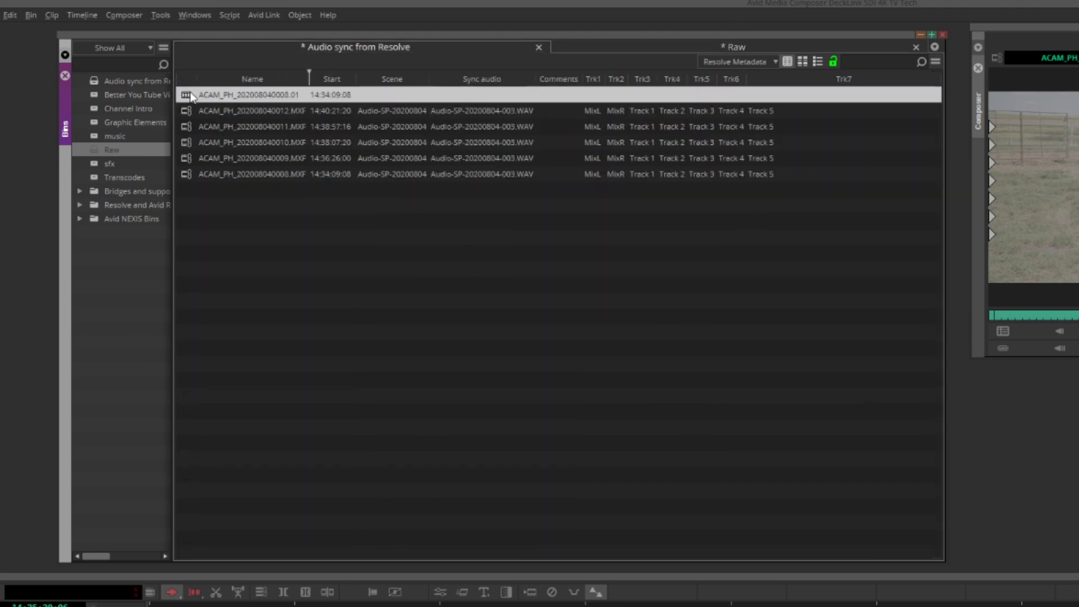
{"action": "left_click", "coordinate": [706, 45]}
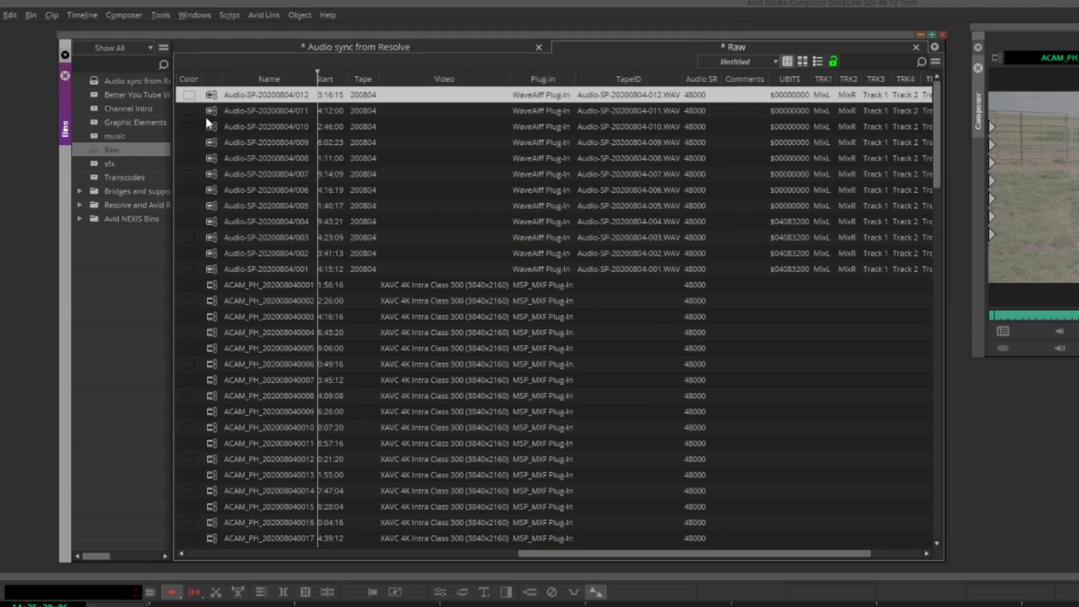
{"action": "left_click", "coordinate": [211, 269], "text": "shift"}
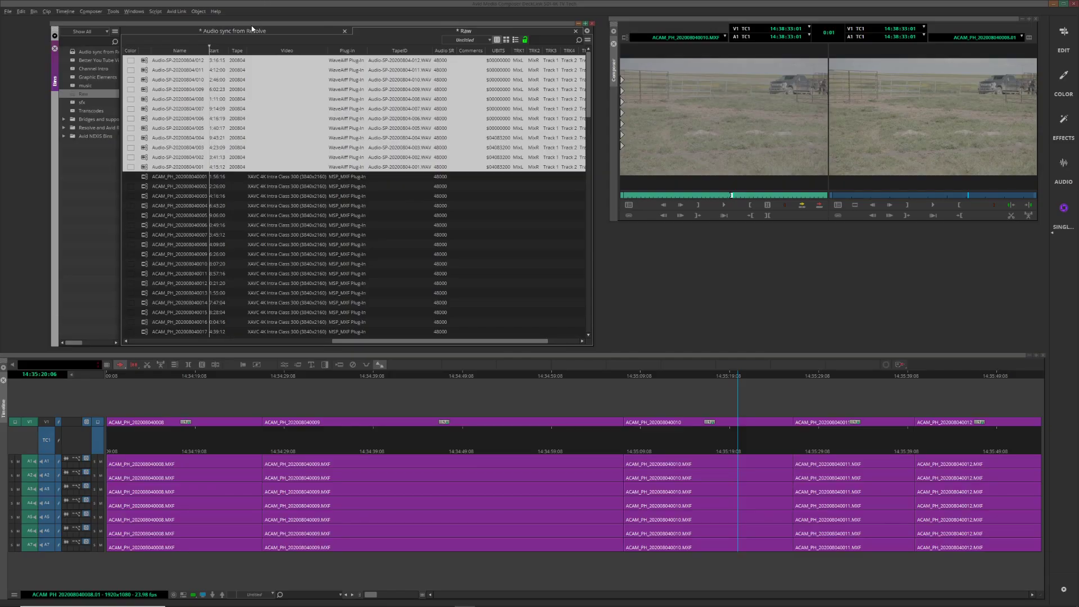
Open Relink for the sequence, enable a target different from the original, and set the original source name to Sync audio
{"action": "left_click", "coordinate": [252, 30]}
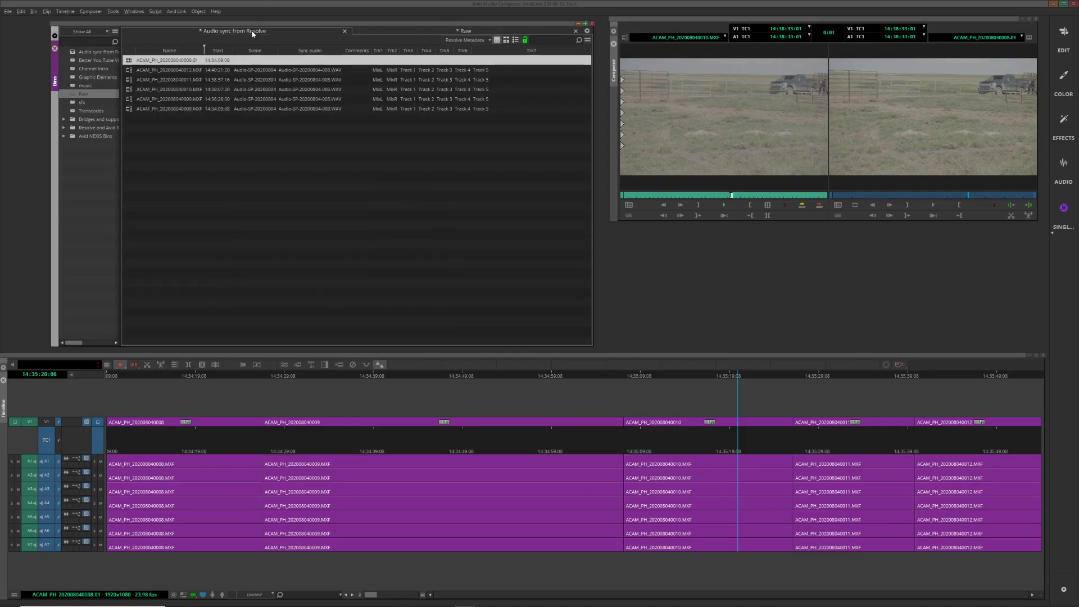
{"action": "right_click", "coordinate": [127, 63]}
{"action": "left_click", "coordinate": [176, 228]}
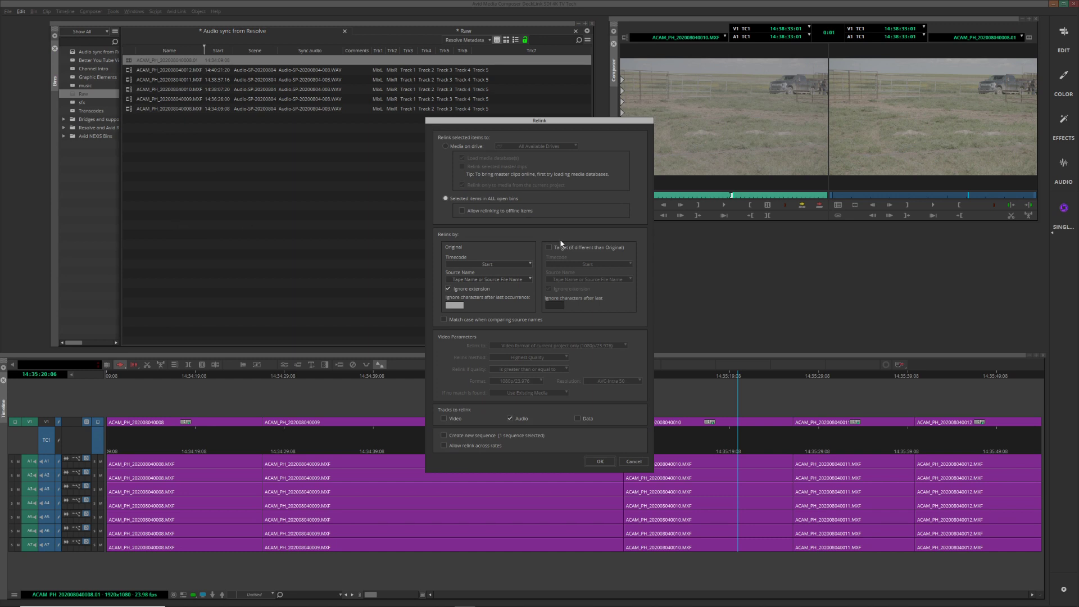
{"action": "left_click", "coordinate": [550, 249]}
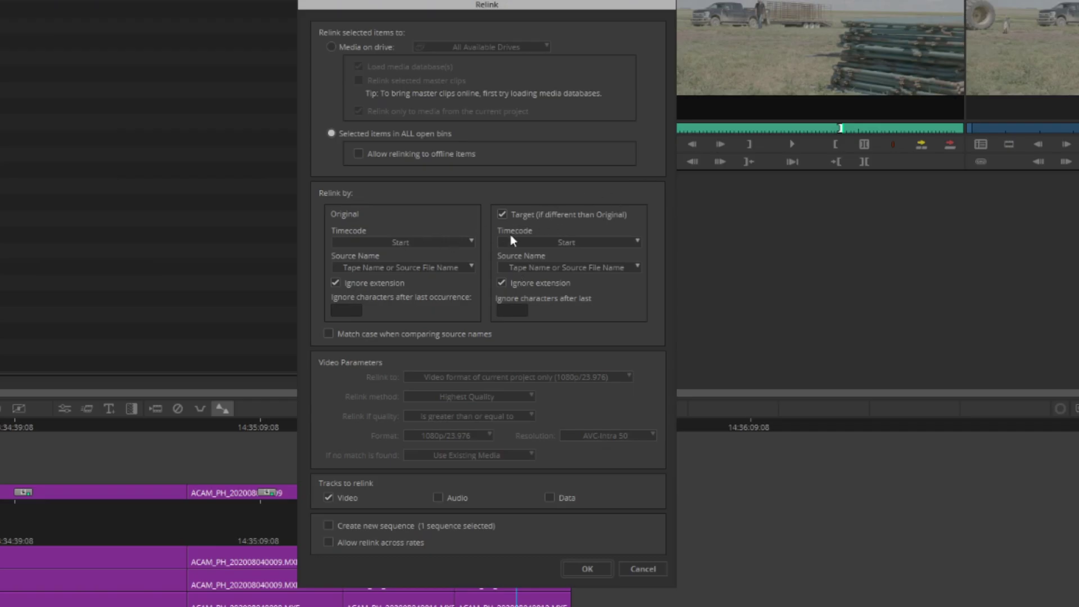
{"action": "left_click", "coordinate": [453, 265]}
{"action": "mouse_move", "coordinate": [388, 423]}
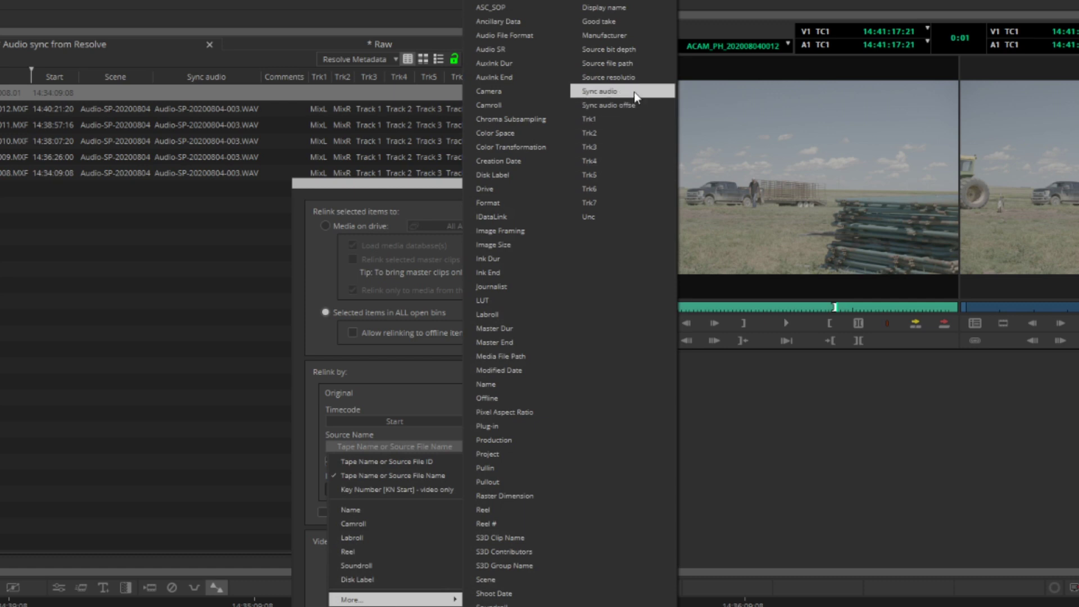
{"action": "left_click", "coordinate": [634, 91]}
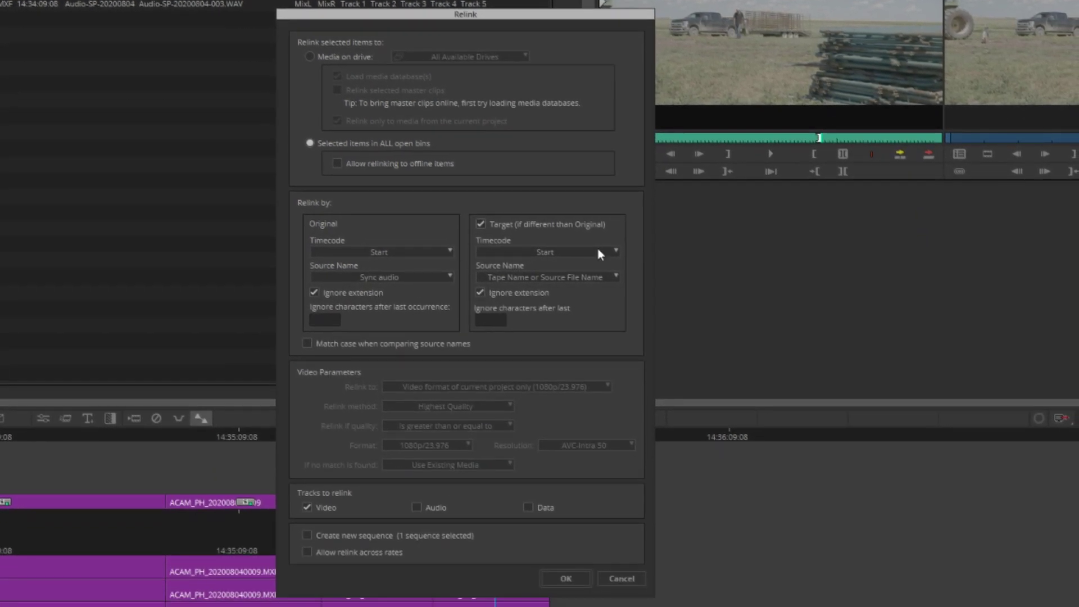
Set the target source name to TapeID and relink only the sequence's audio tracks to the selected items in all open bins
{"action": "left_click", "coordinate": [511, 278]}
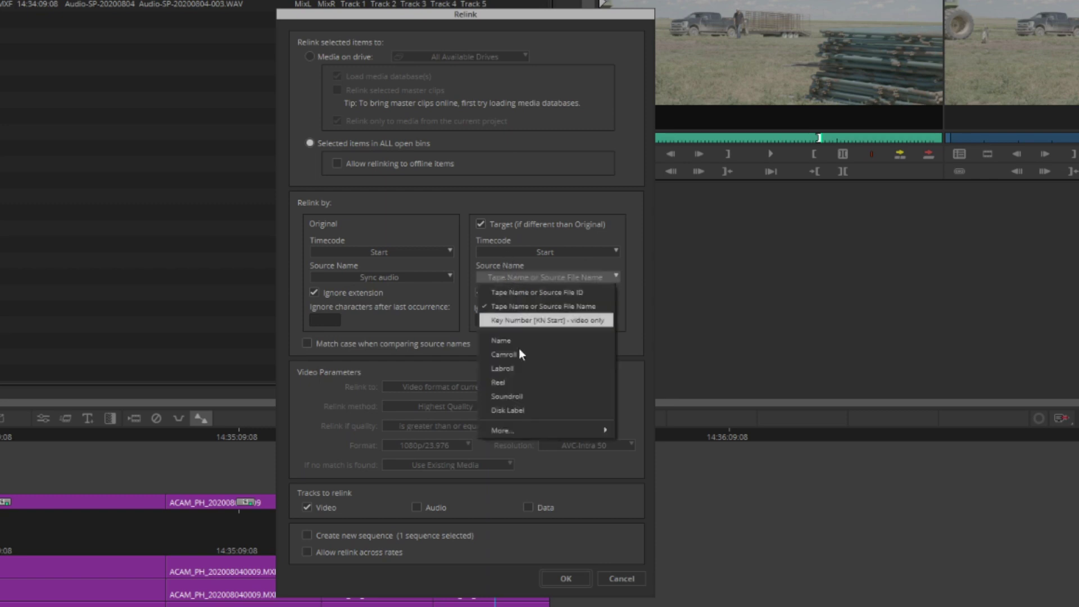
{"action": "mouse_move", "coordinate": [512, 433]}
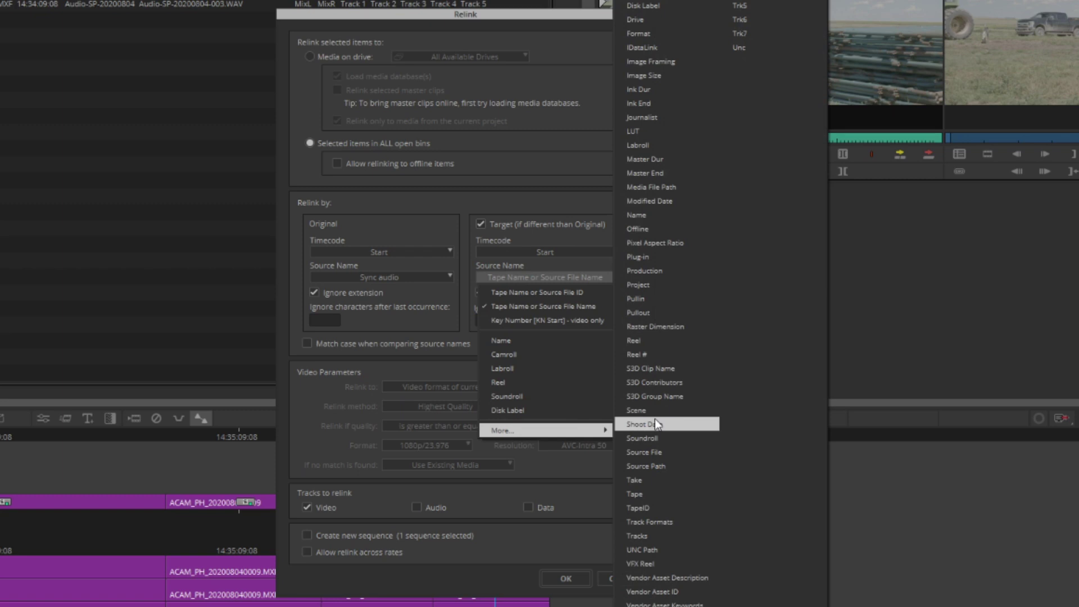
{"action": "left_click", "coordinate": [667, 508]}
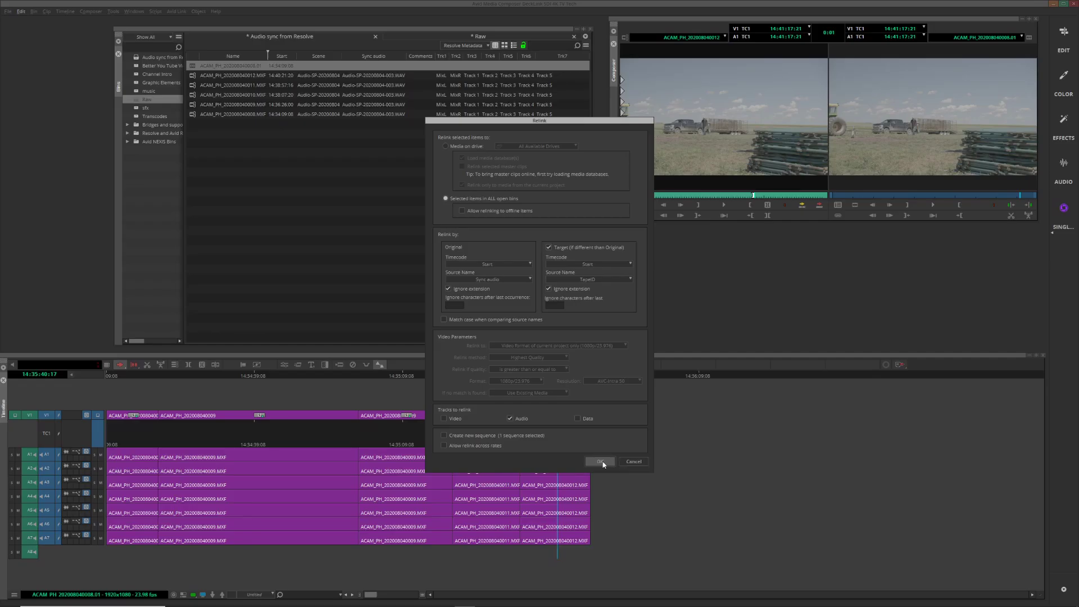
{"action": "left_click", "coordinate": [563, 578]}
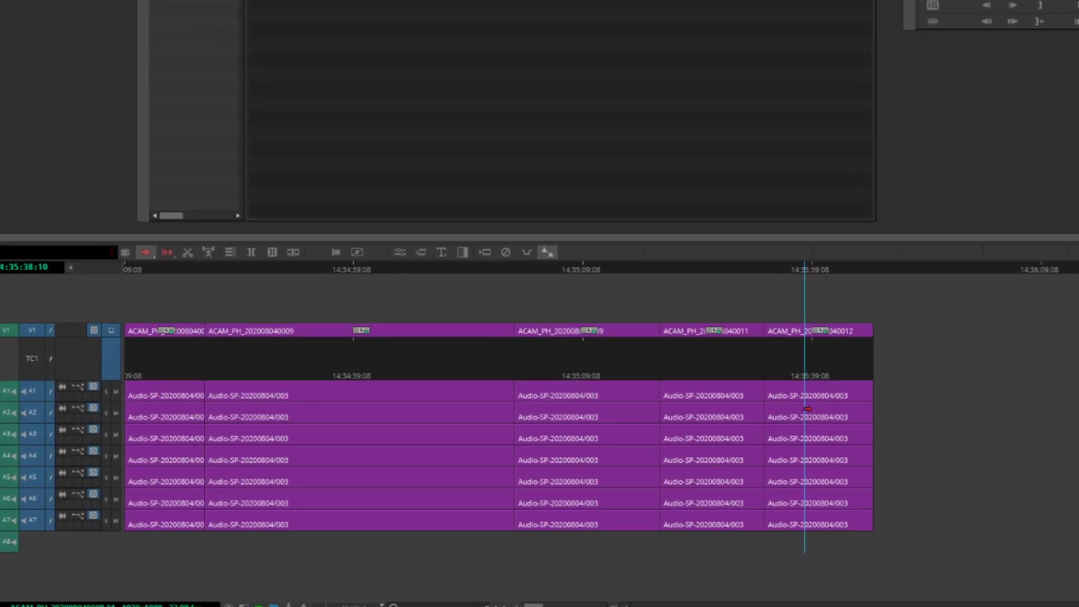
Check the clip names of the relinked audio segments along the sequence's upper audio tracks
{"action": "left_click", "coordinate": [808, 408]}
{"action": "left_click", "coordinate": [695, 389]}
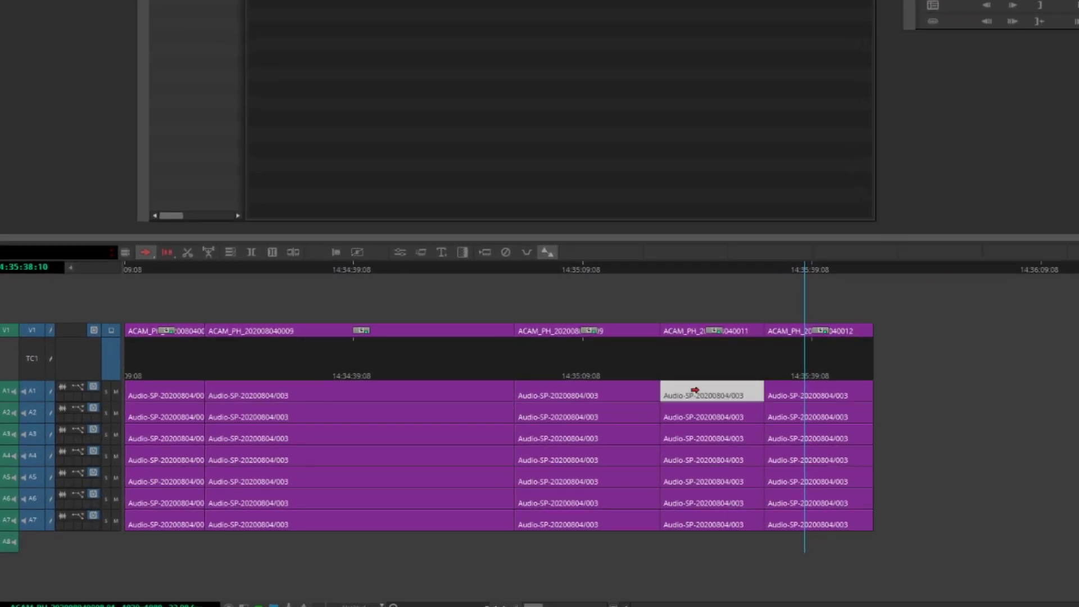
{"action": "left_click", "coordinate": [576, 391]}
{"action": "left_click", "coordinate": [336, 390]}
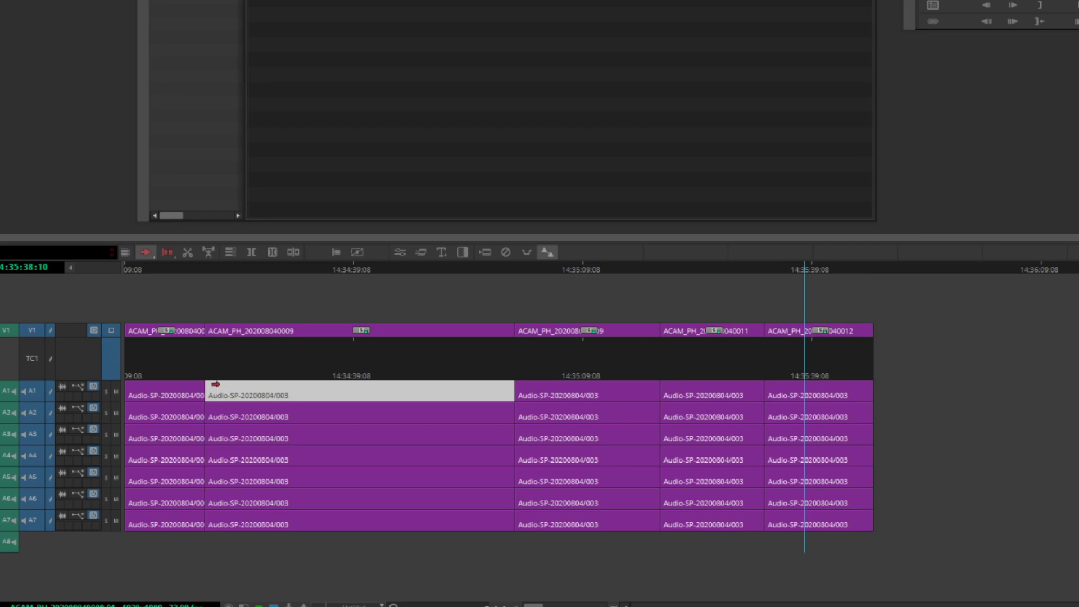
{"action": "left_click", "coordinate": [183, 394]}
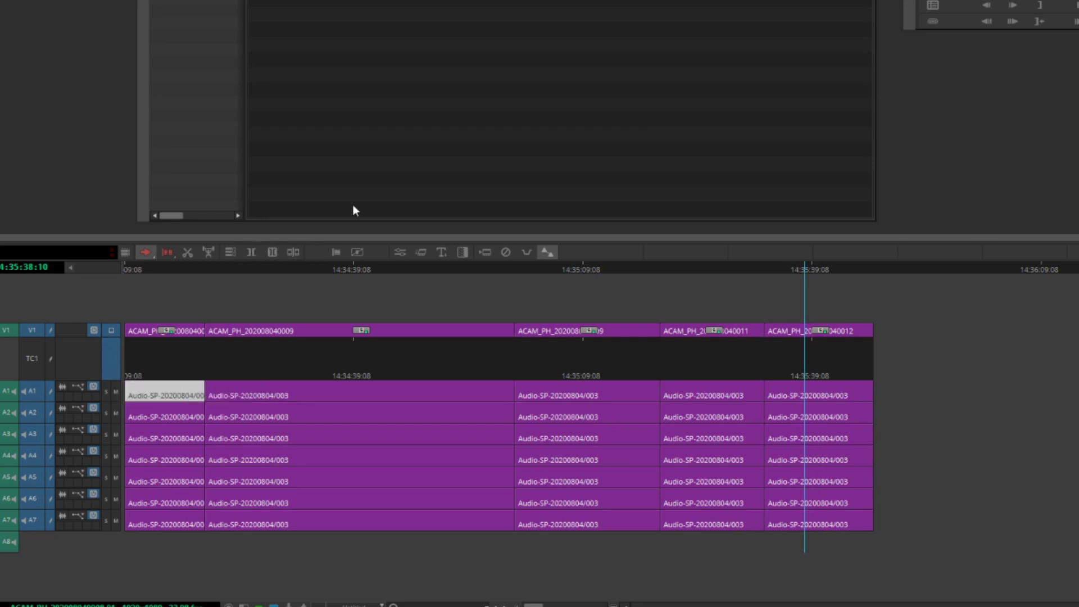
Scrub through the relinked sequence and compare the V1 camera clips with the recorded audio clips beneath them
{"action": "left_click", "coordinate": [323, 376]}
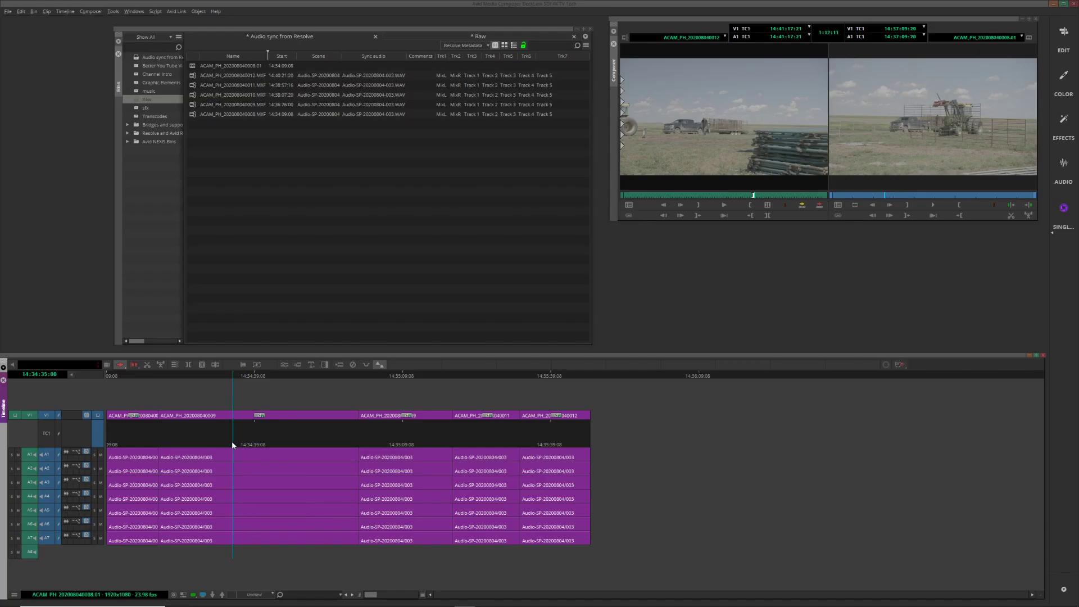
{"action": "left_click_drag", "start_coordinate": [228, 445], "coordinate": [388, 440]}
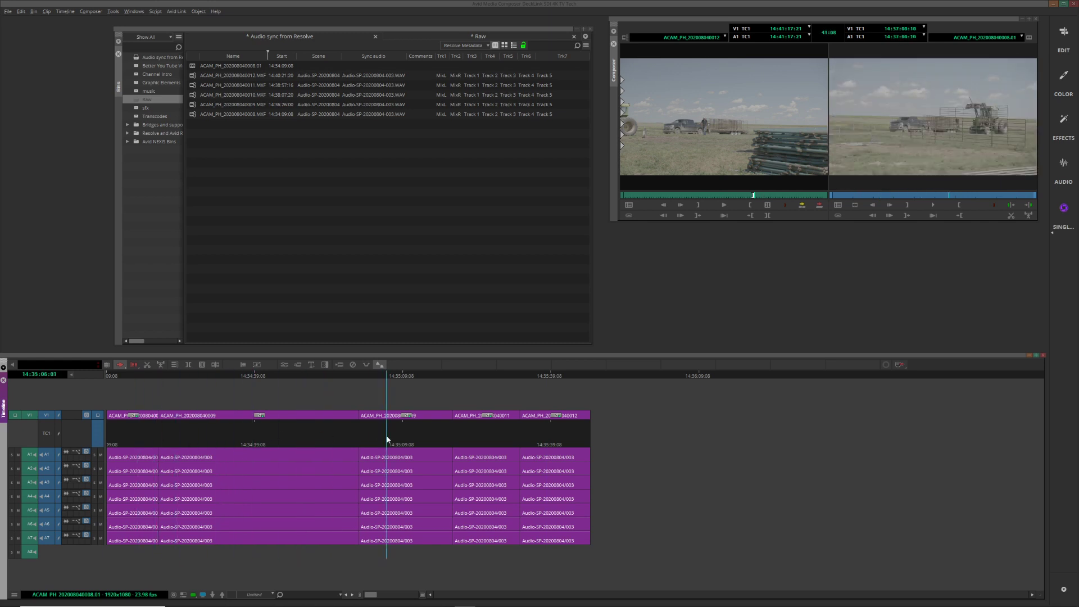
{"action": "left_click", "coordinate": [313, 432]}
{"action": "left_click", "coordinate": [317, 415]}
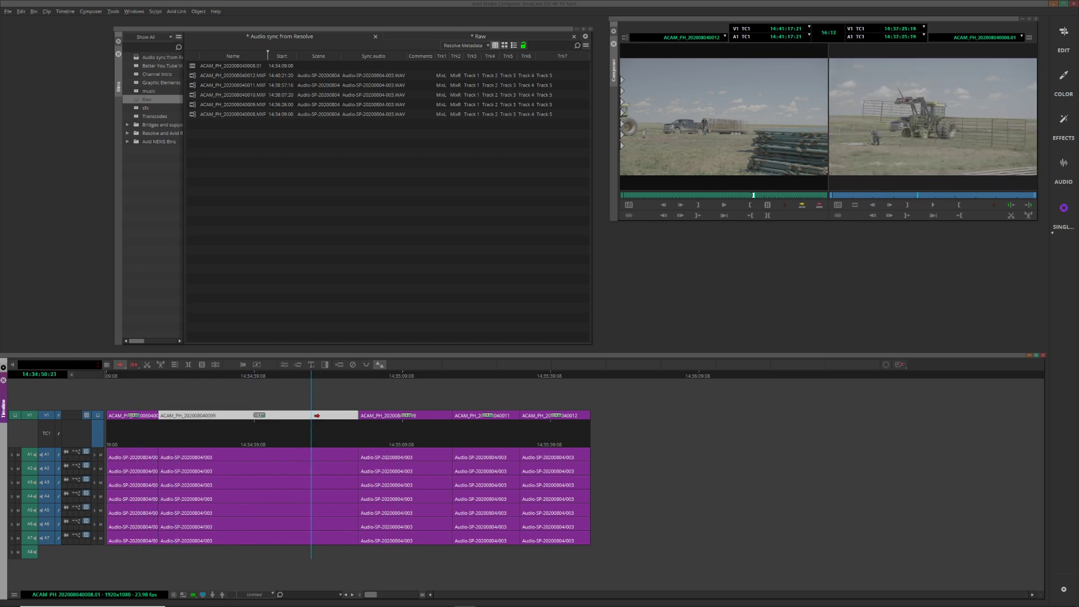
{"action": "left_click", "coordinate": [417, 415]}
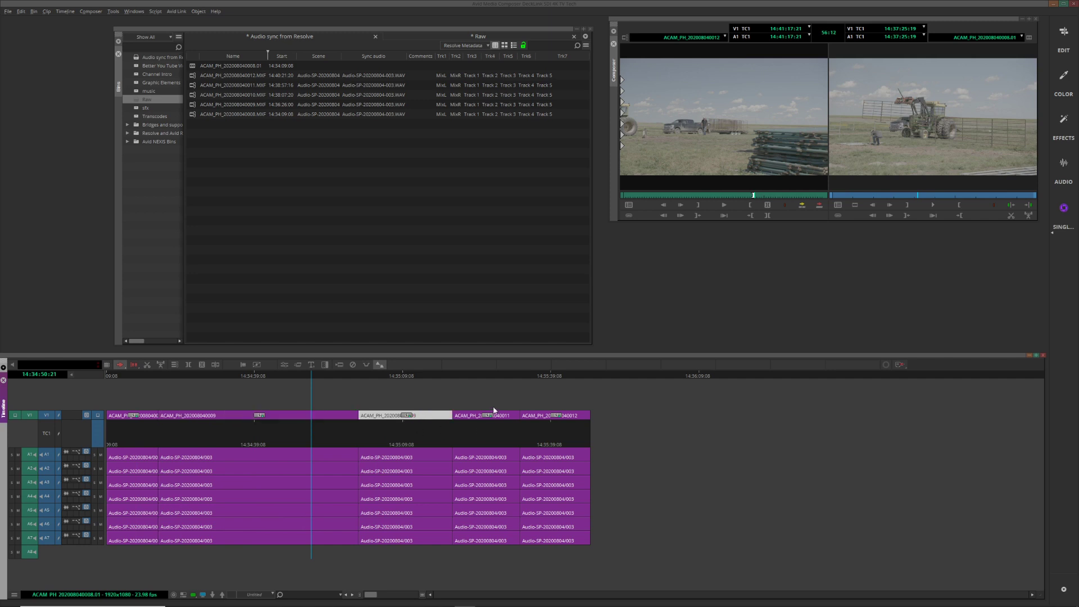
{"action": "left_click", "coordinate": [457, 438]}
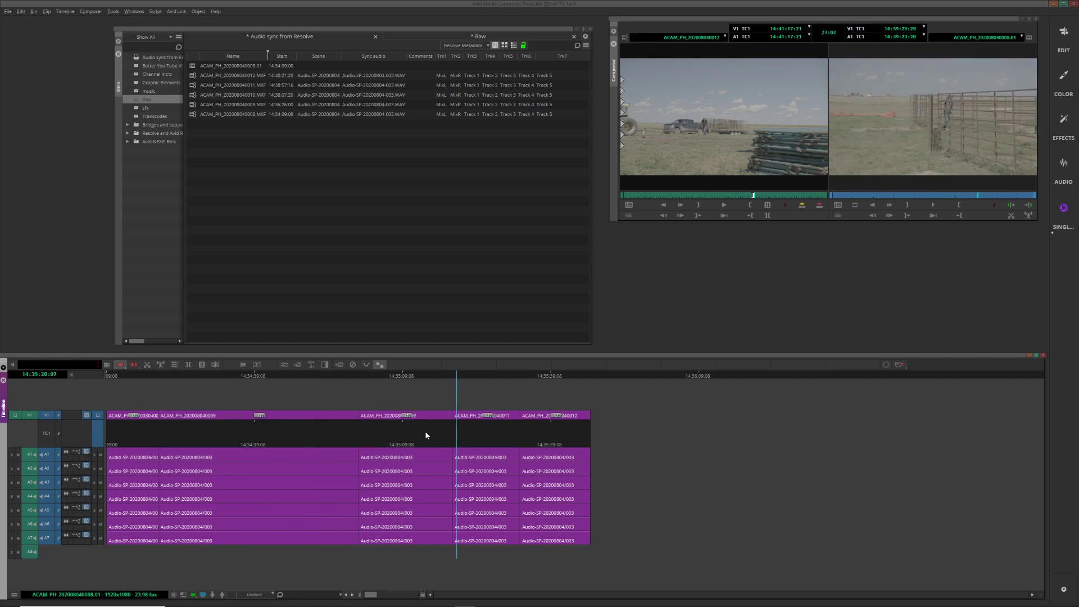
{"action": "left_click", "coordinate": [136, 441]}
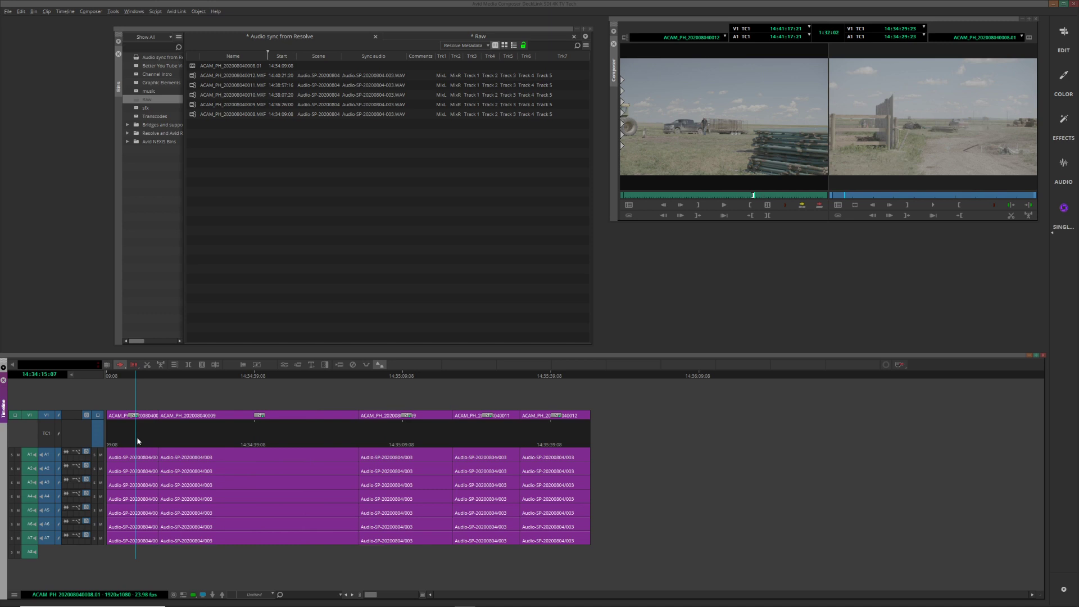
{"action": "left_click_drag", "start_coordinate": [209, 454], "coordinate": [215, 508]}
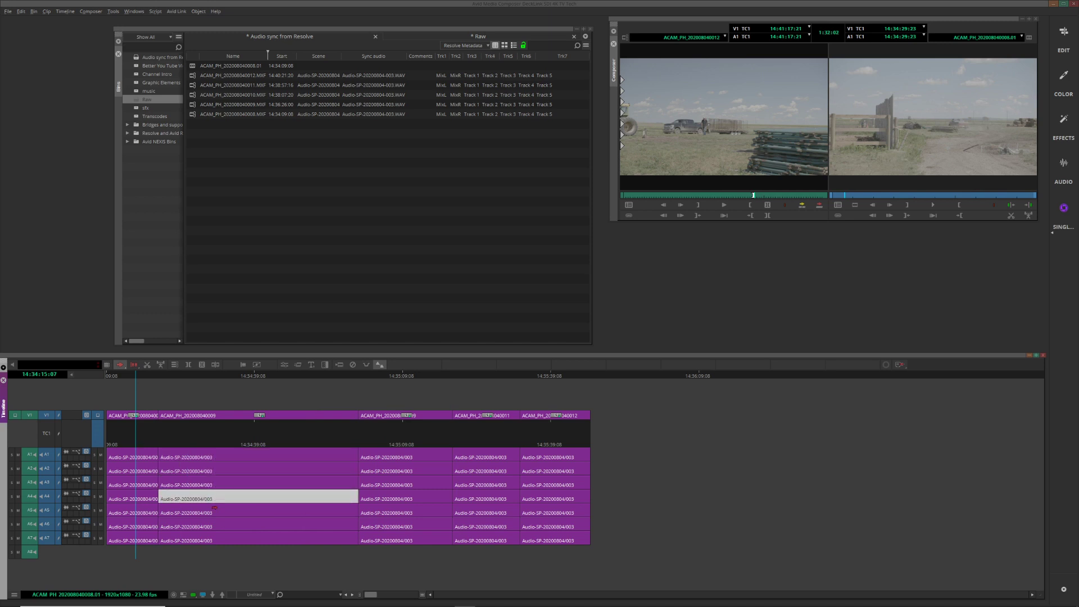